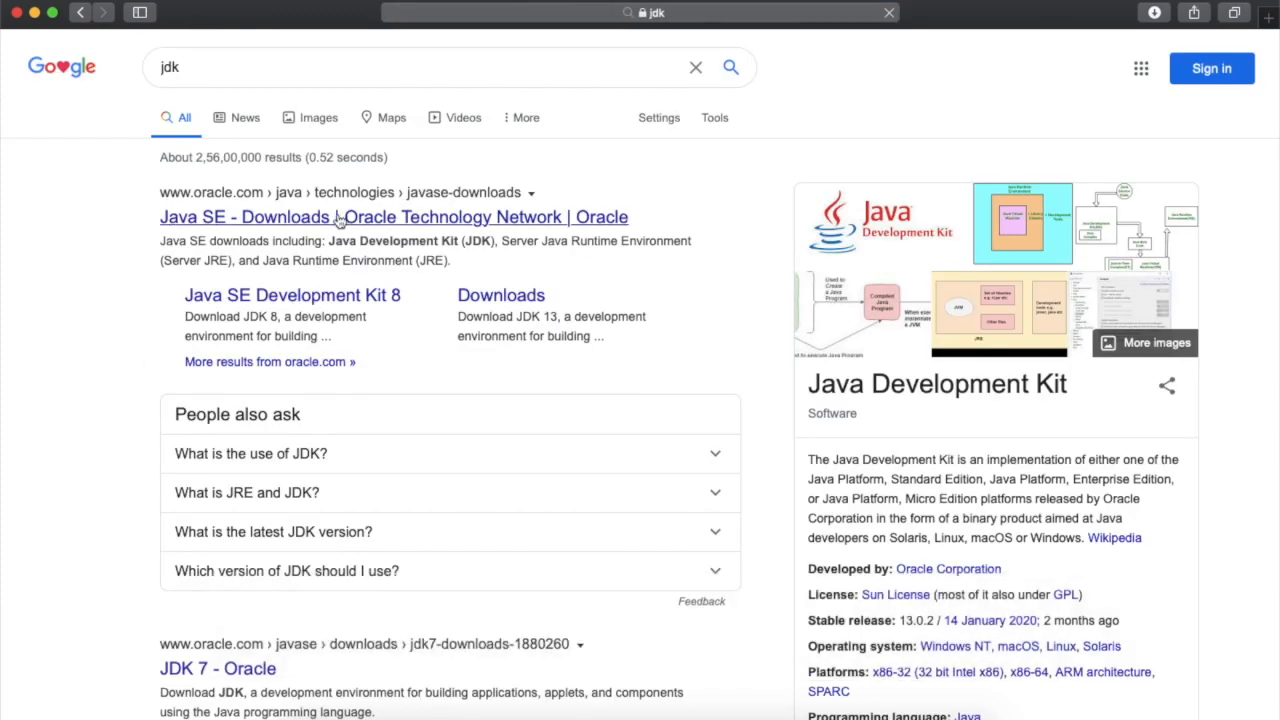
Open Oracle's Java SE Downloads page from the search results and go to the Java SE 14 JDK download page
left_click(338, 218)
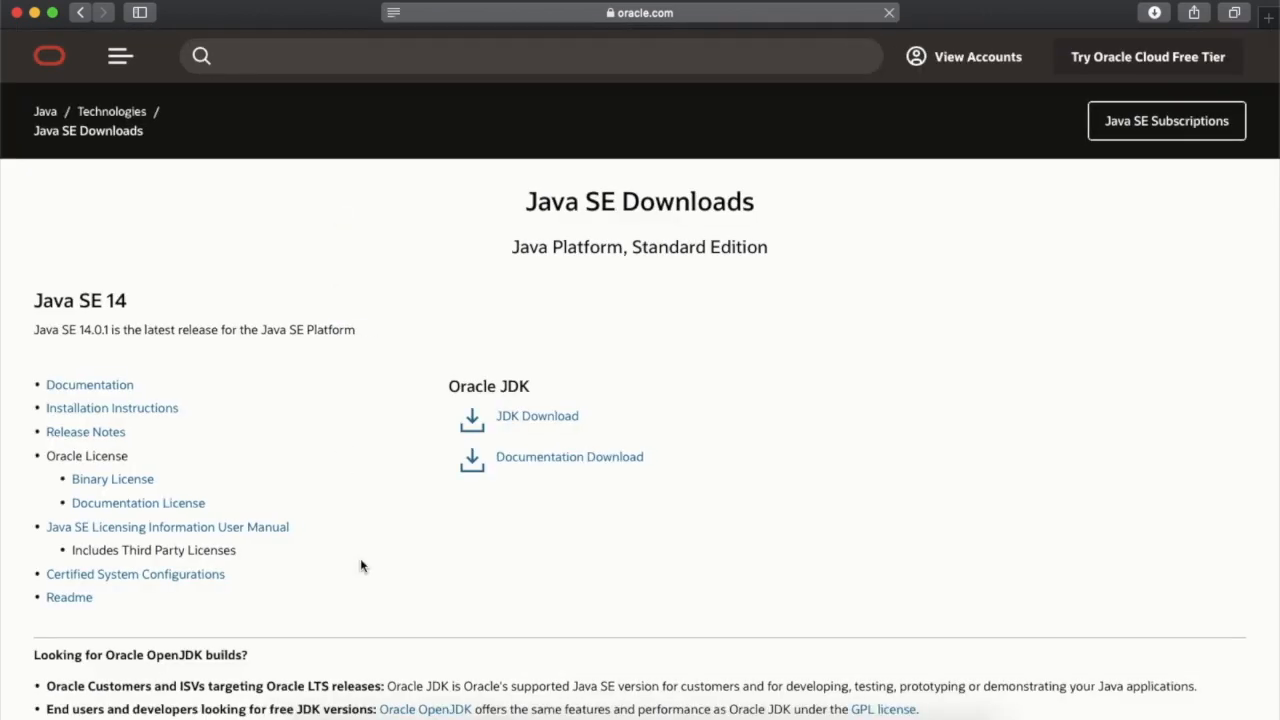
scroll(360, 558, "down", 2)
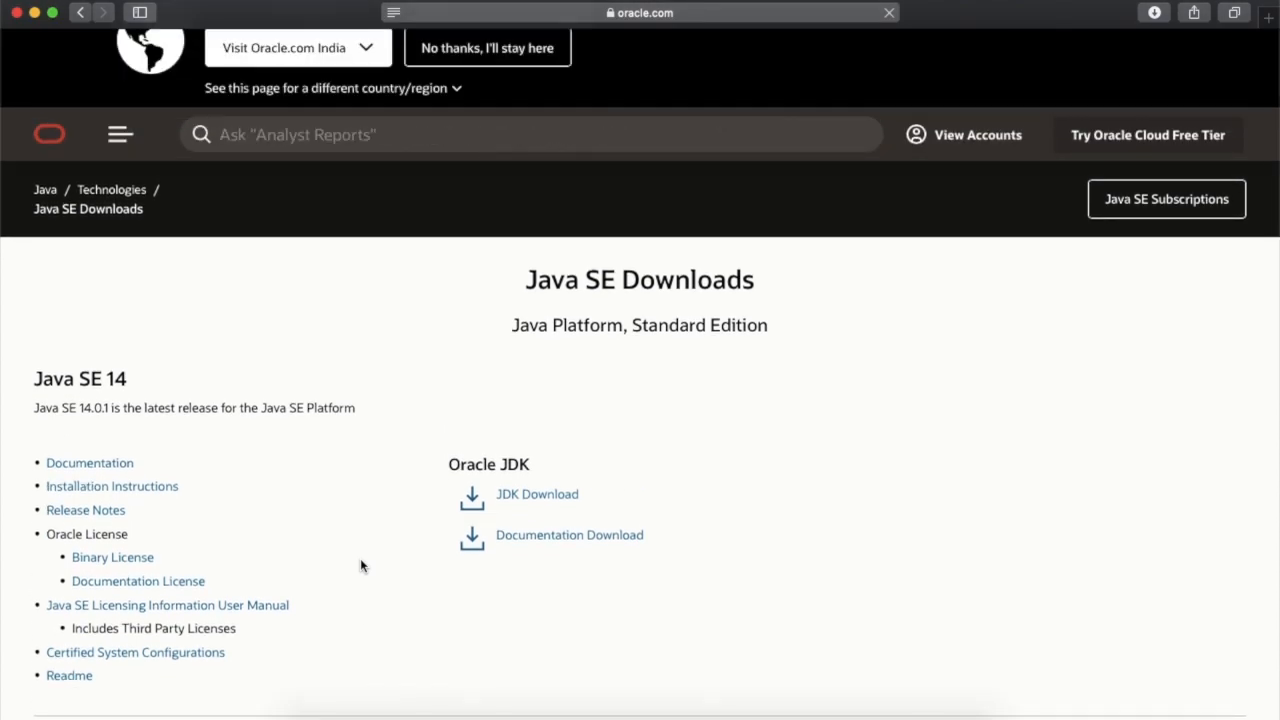
left_click(531, 506)
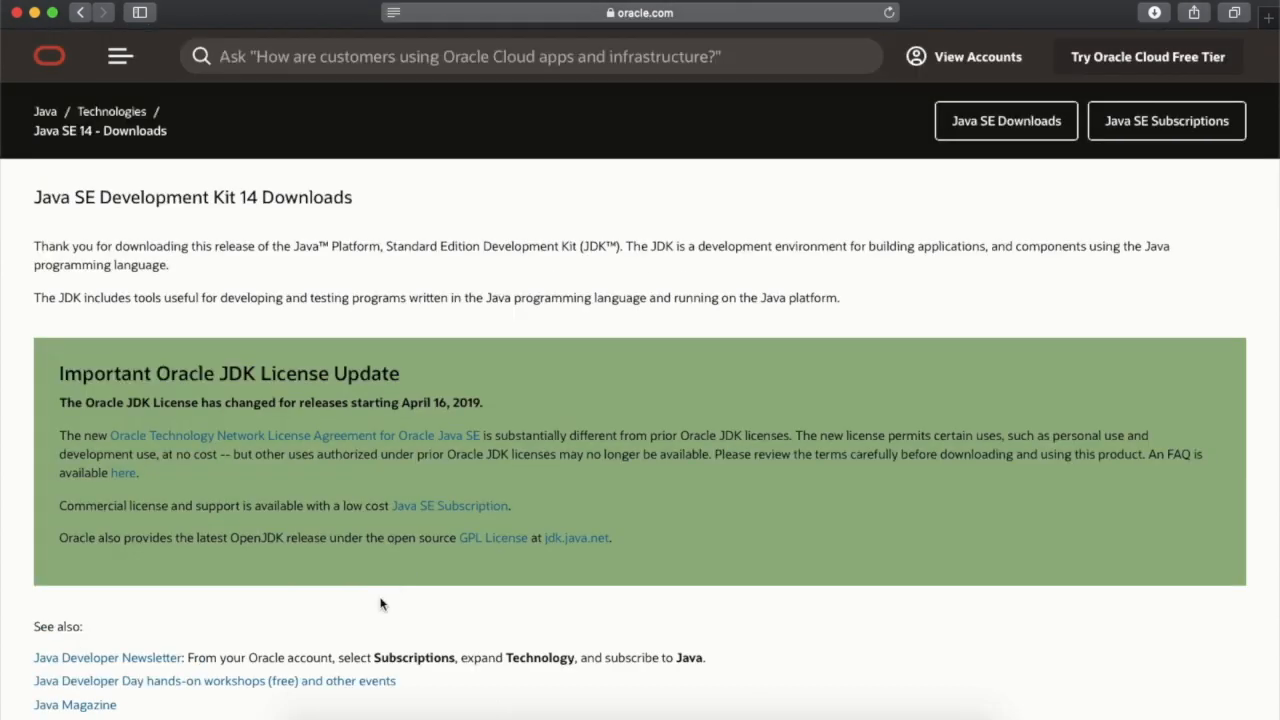
scroll(380, 604, "down", 5)
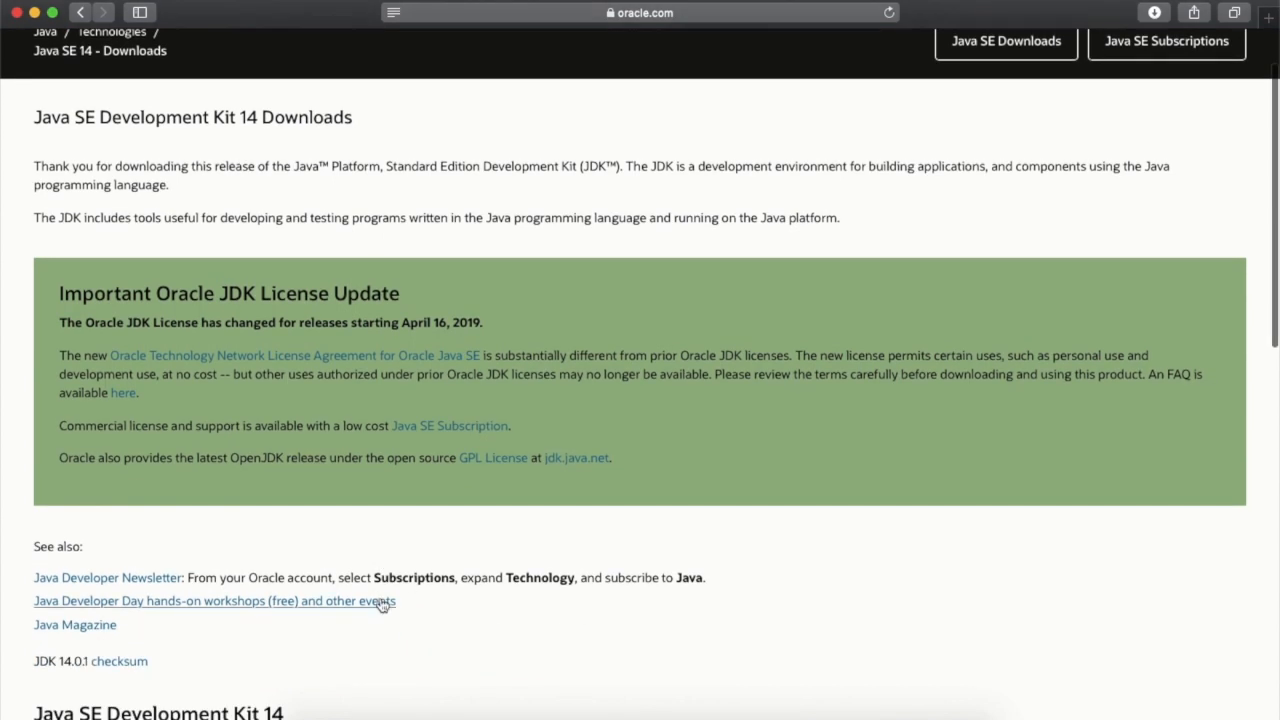
scroll(380, 604, "down", 6)
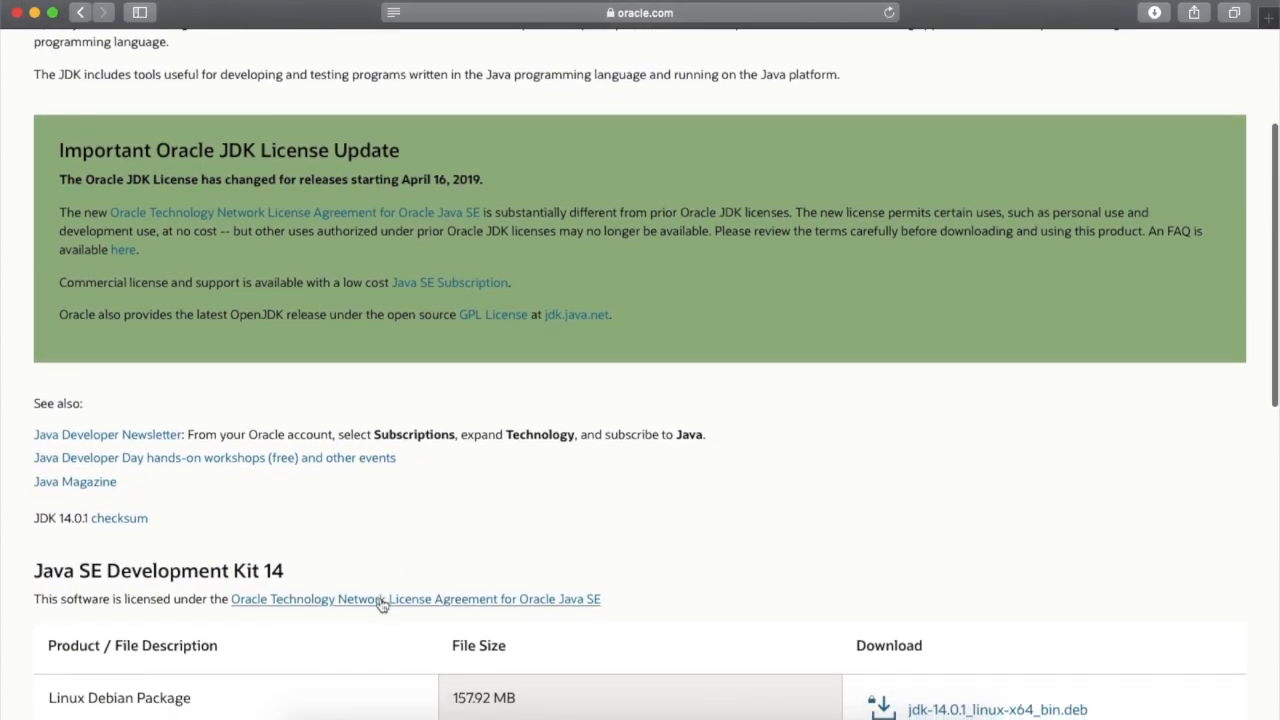
scroll(380, 604, "down", 2)
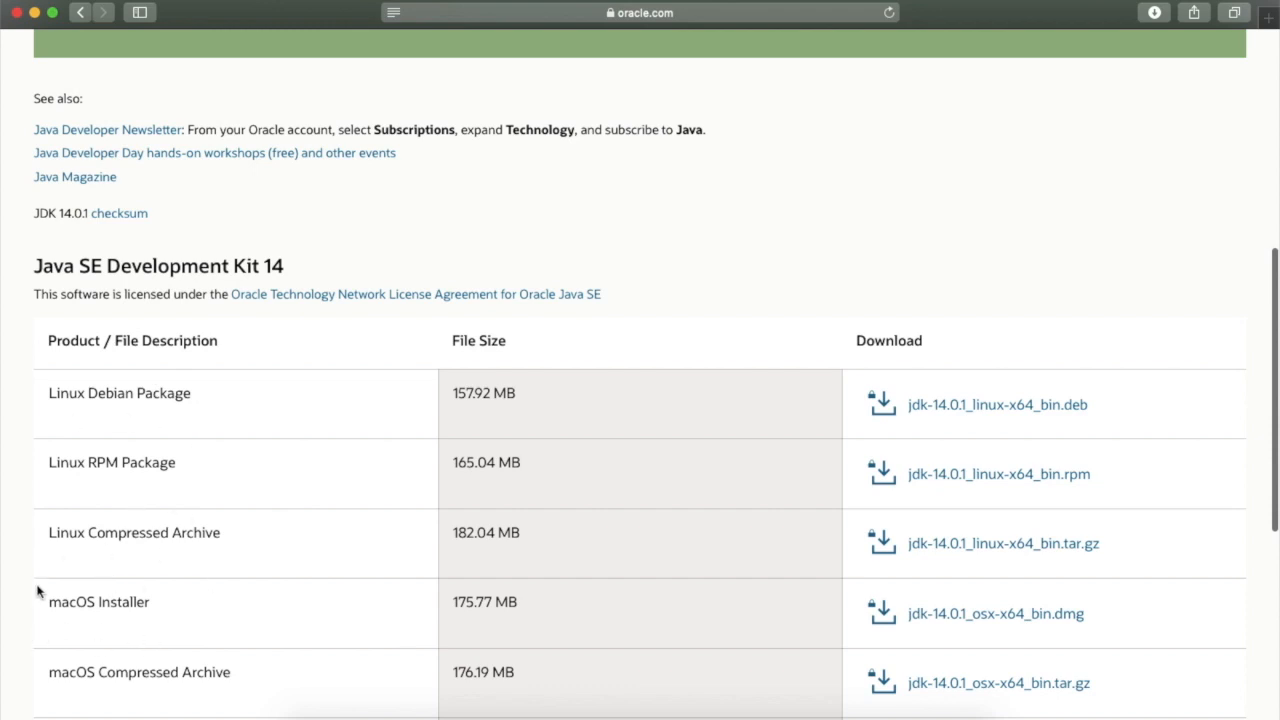
scroll(285, 600, "down", 3)
scroll(285, 600, "down", 3)
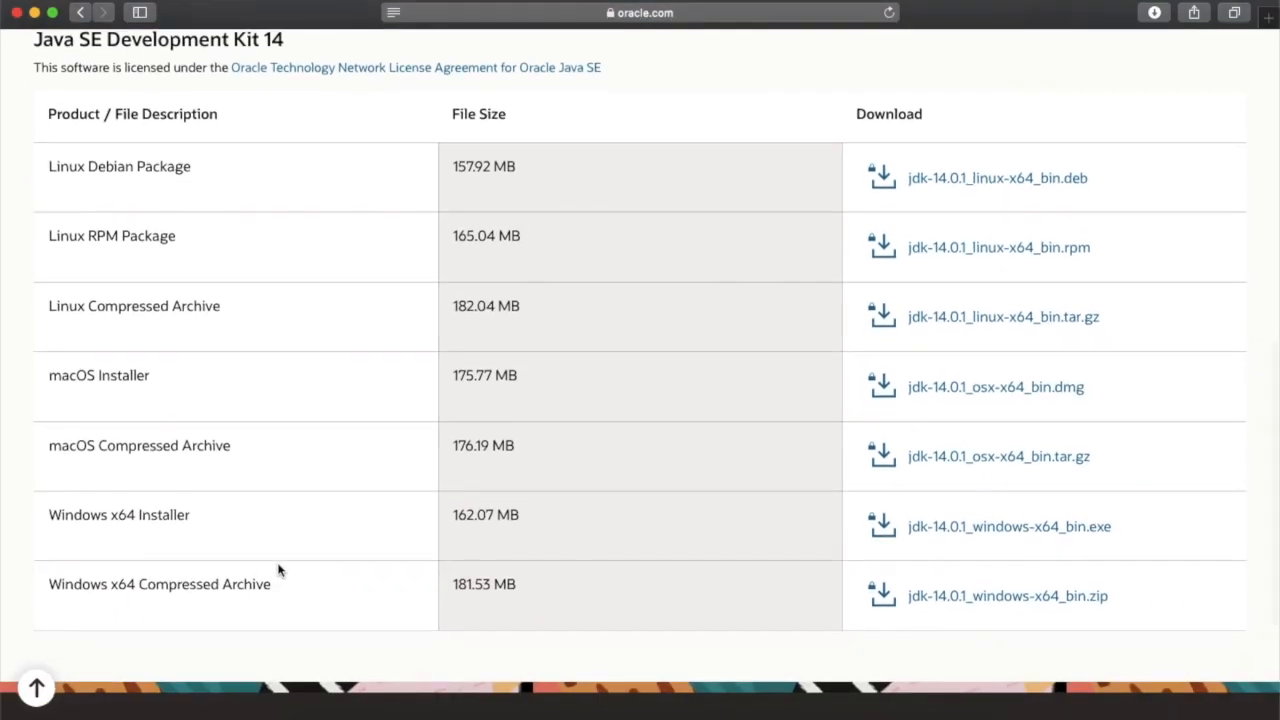
left_click(970, 392)
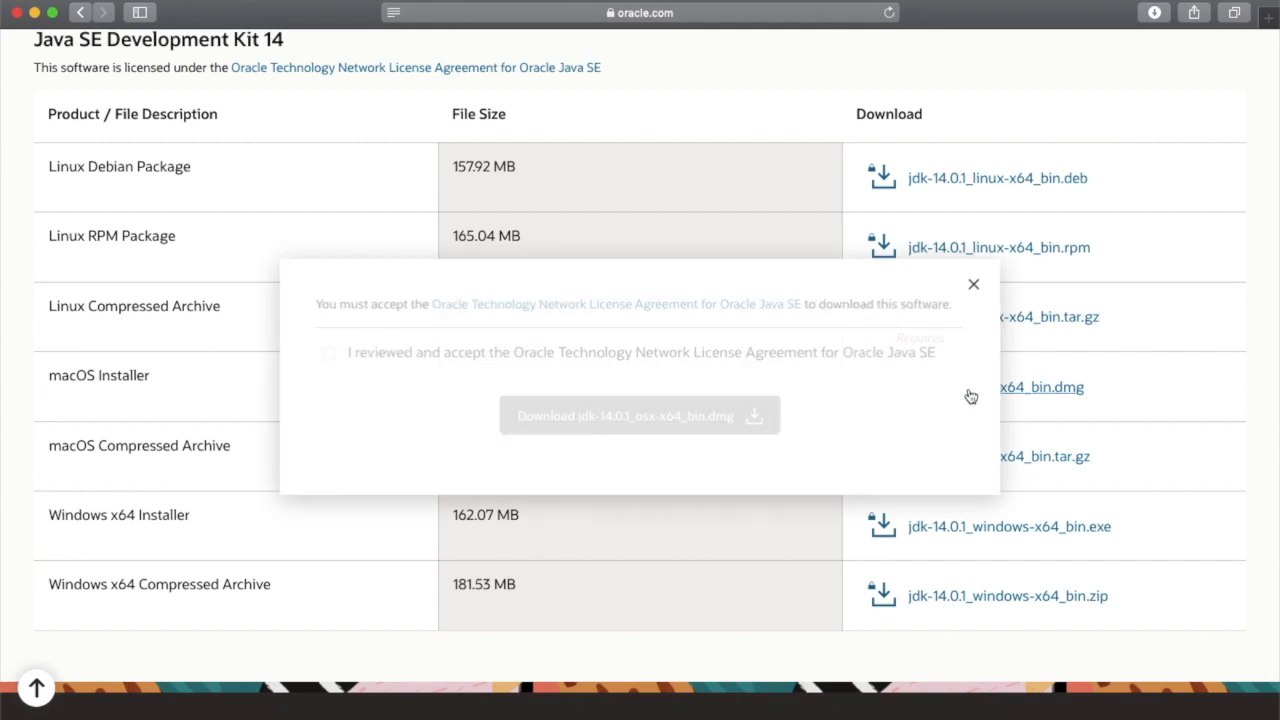
left_click(329, 355)
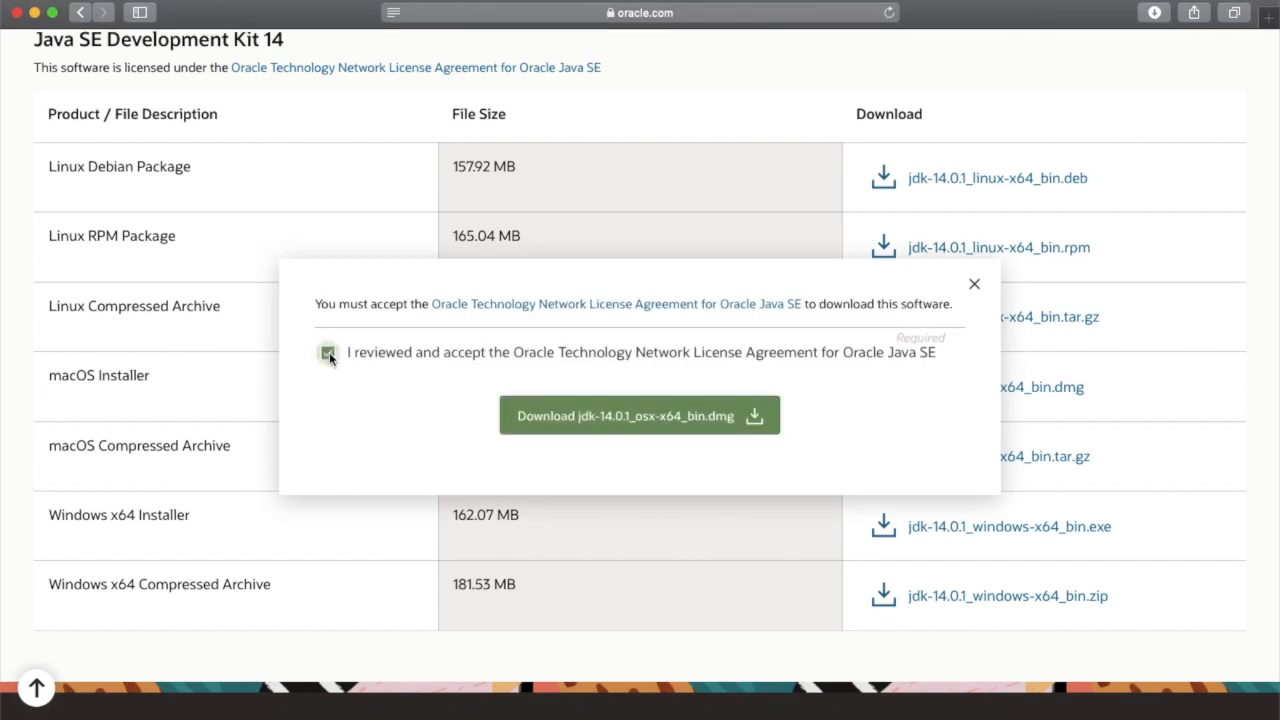
left_click(675, 417)
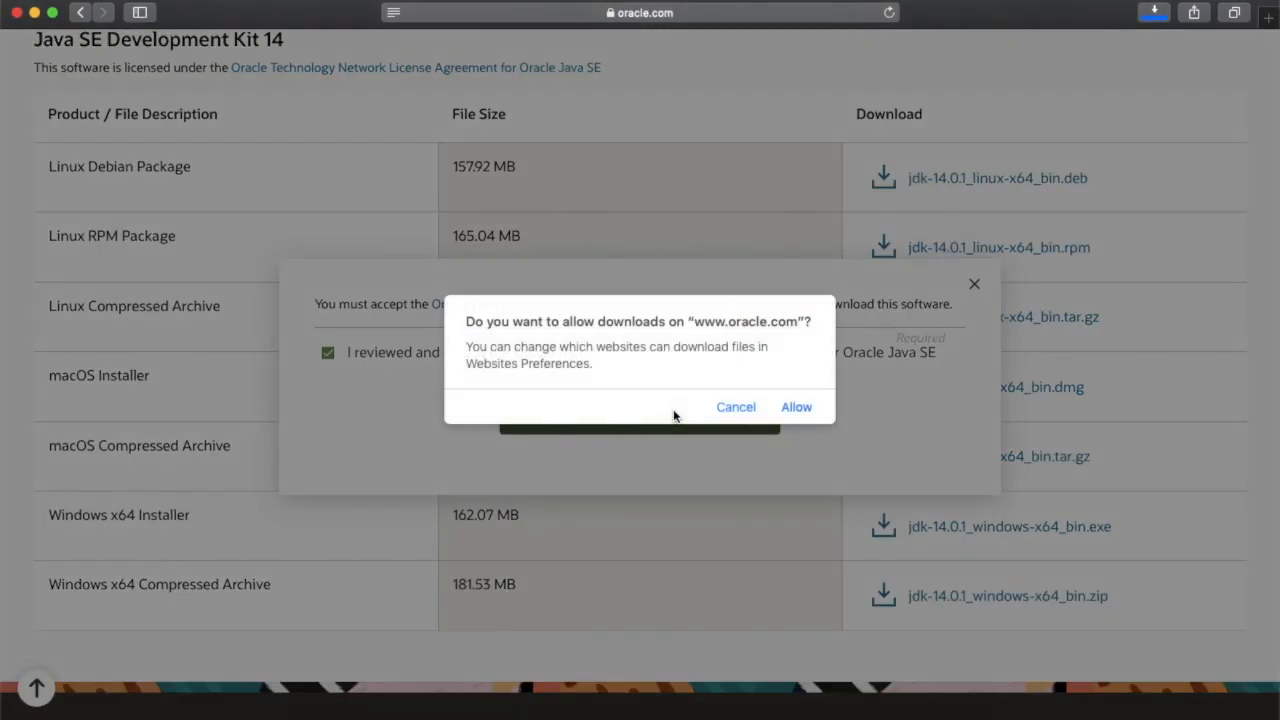
left_click(796, 407)
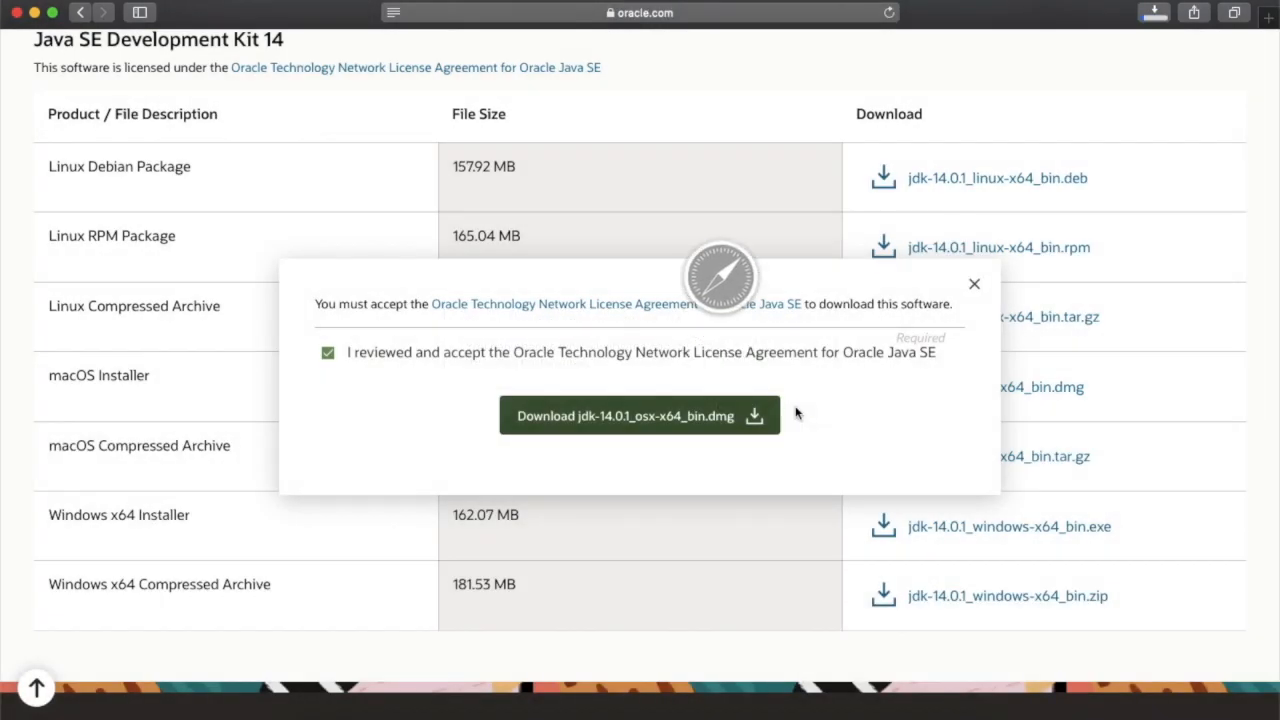
left_click(974, 289)
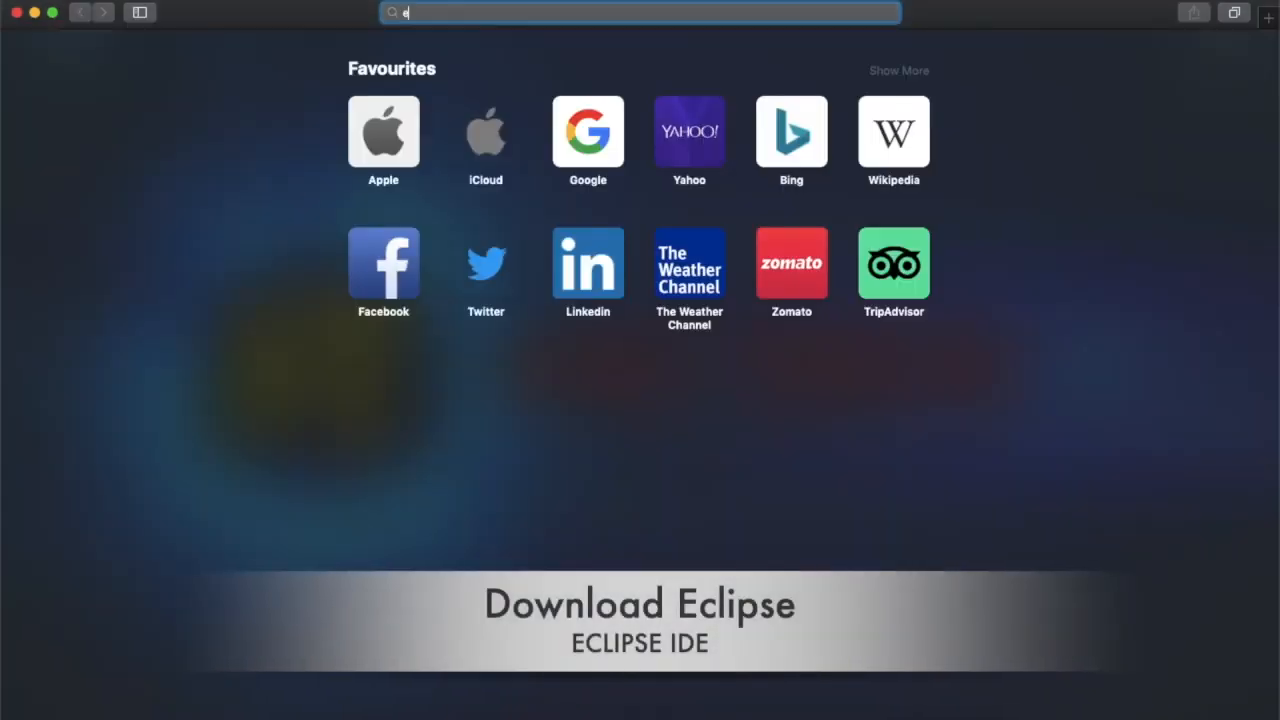
Search the web for eclipse and open the Eclipse Foundation website
type("ec")
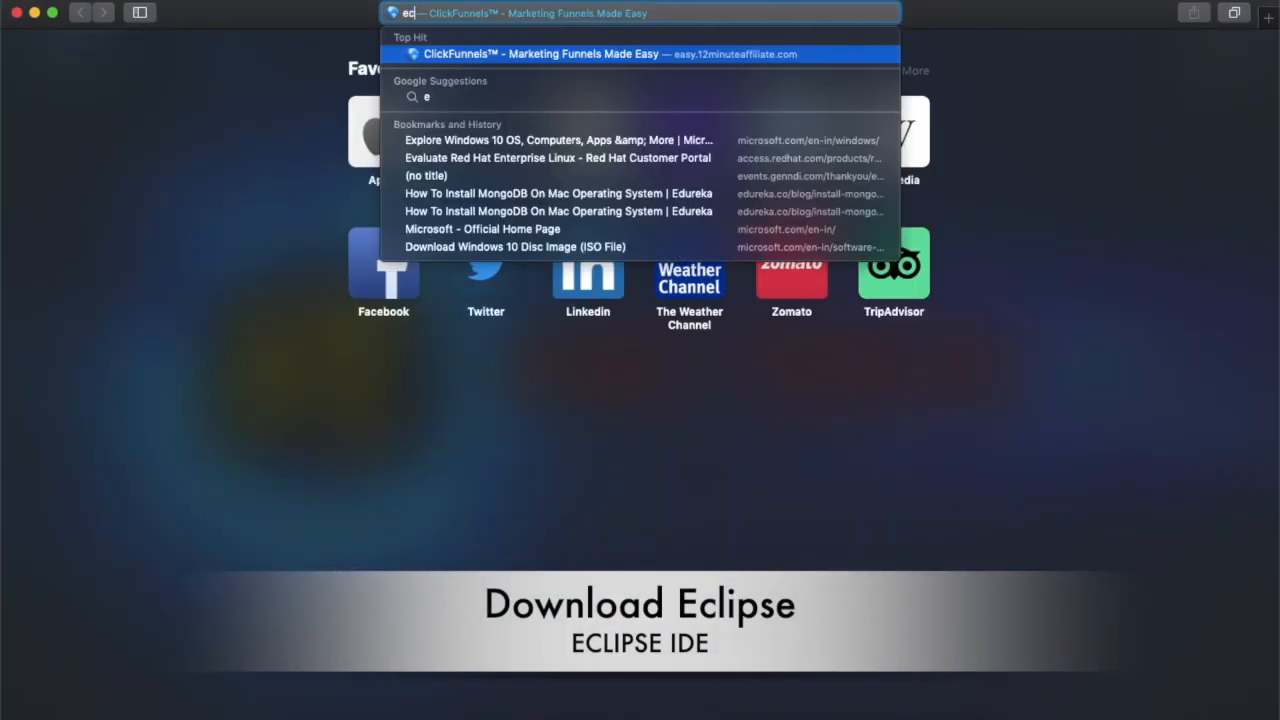
type("lipse")
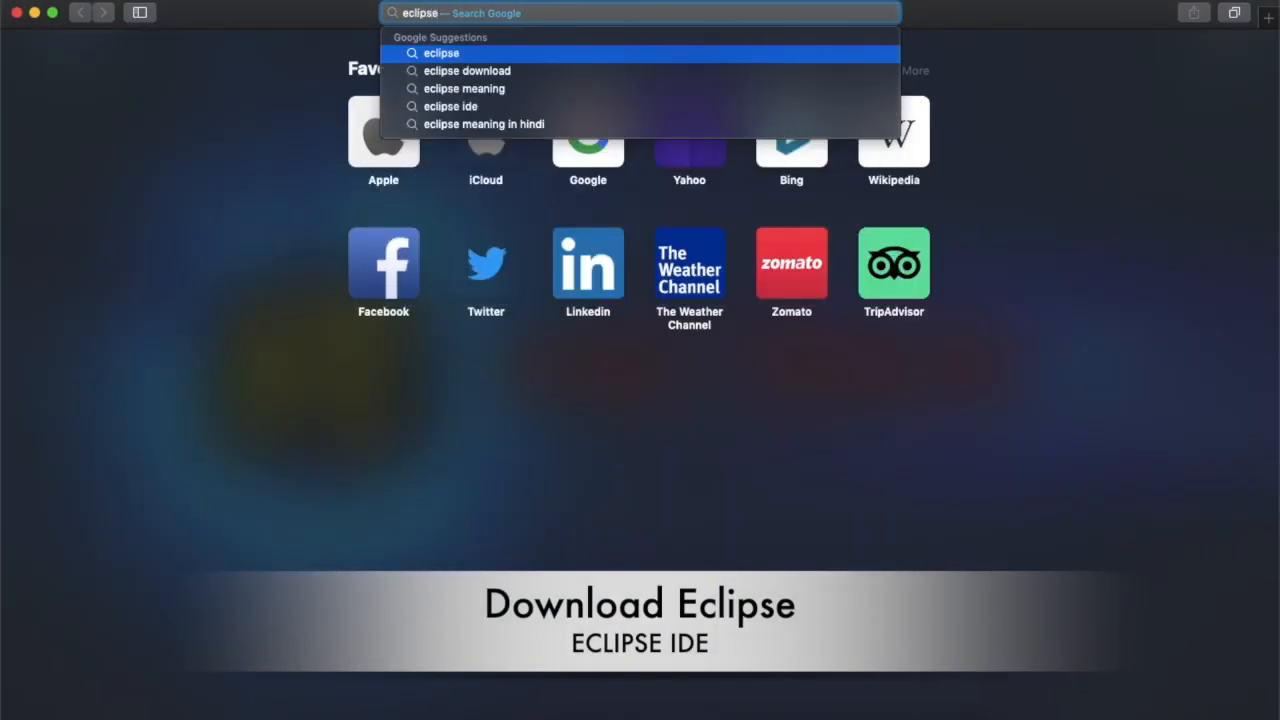
key("Return")
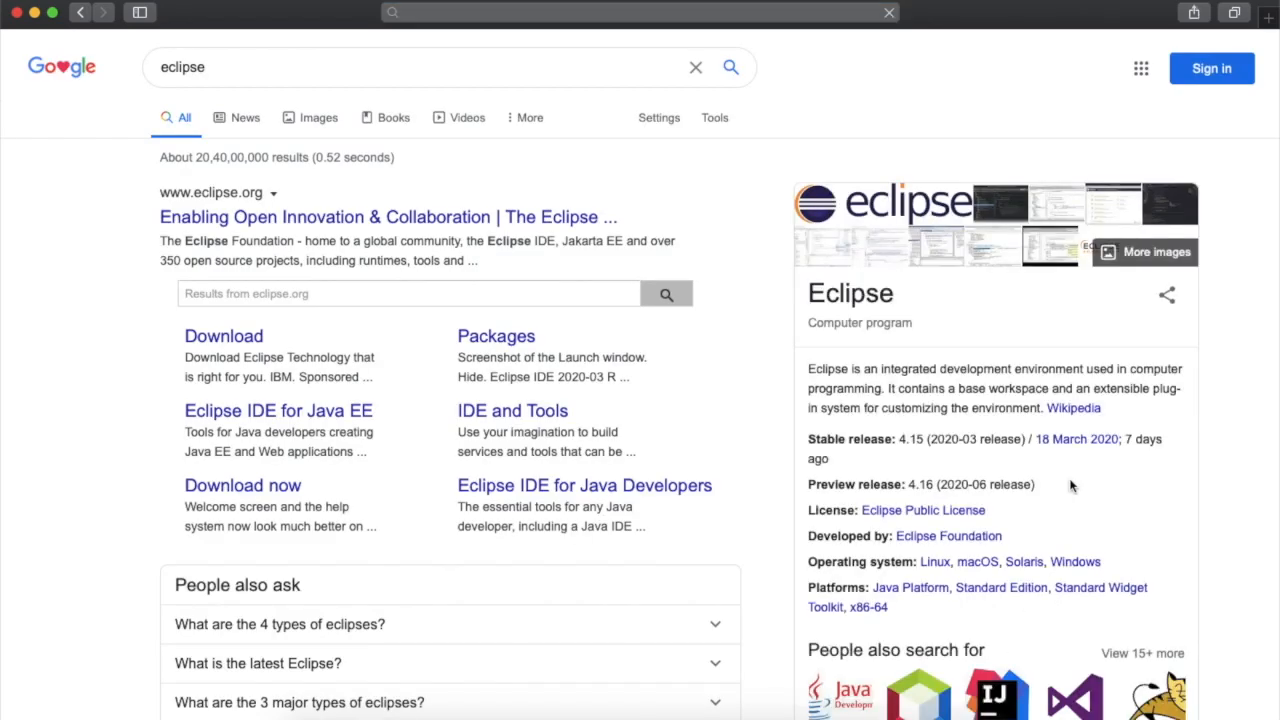
left_click(270, 228)
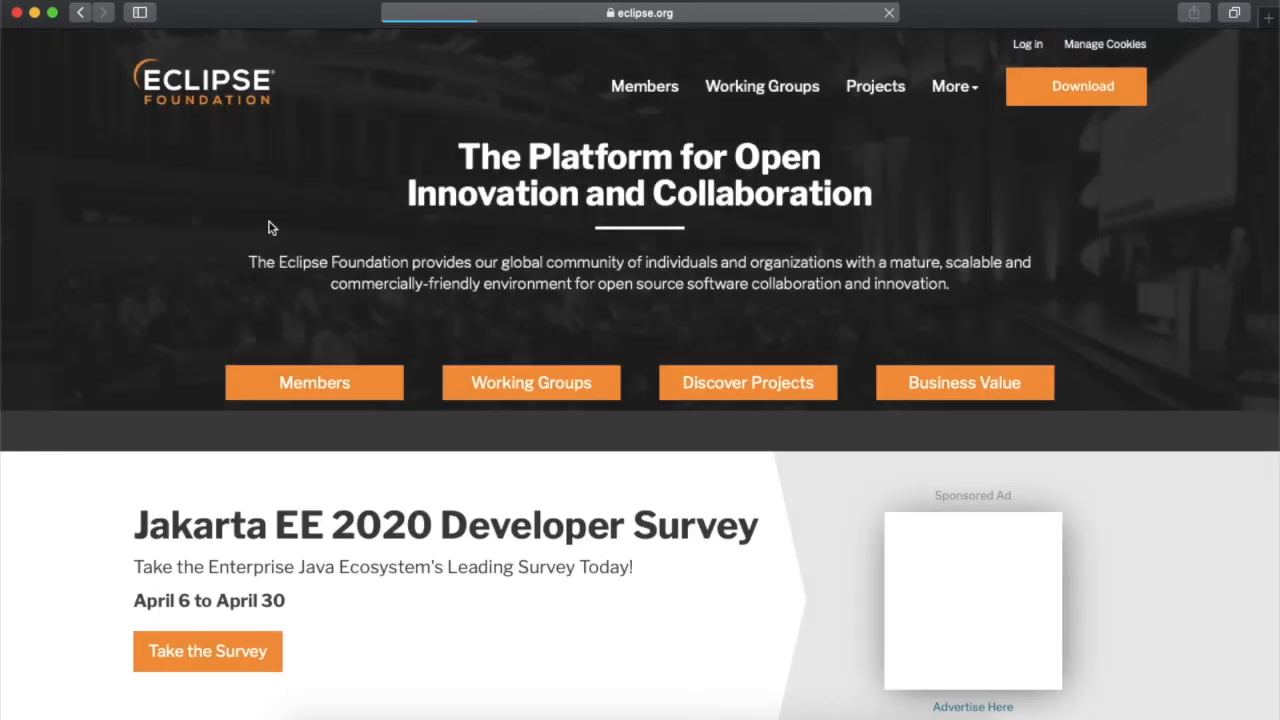
scroll(160, 265, "down", 1)
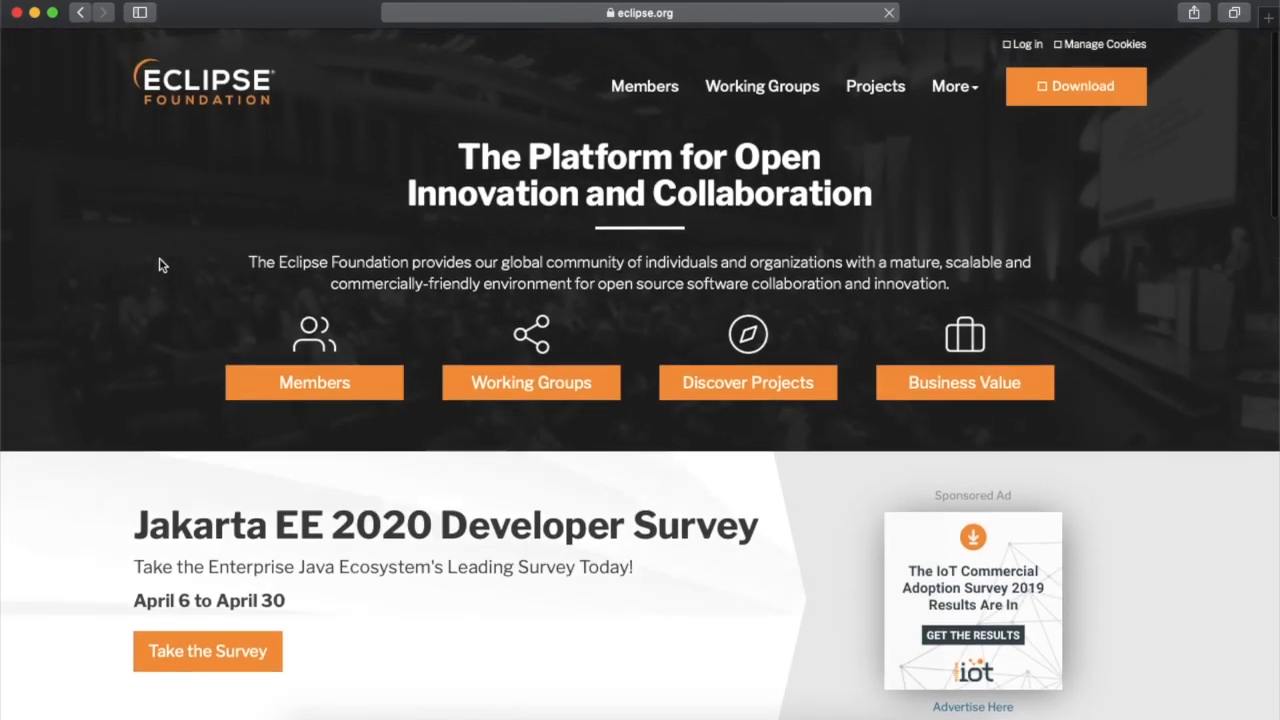
scroll(160, 262, "down", 6)
scroll(160, 262, "down", 4)
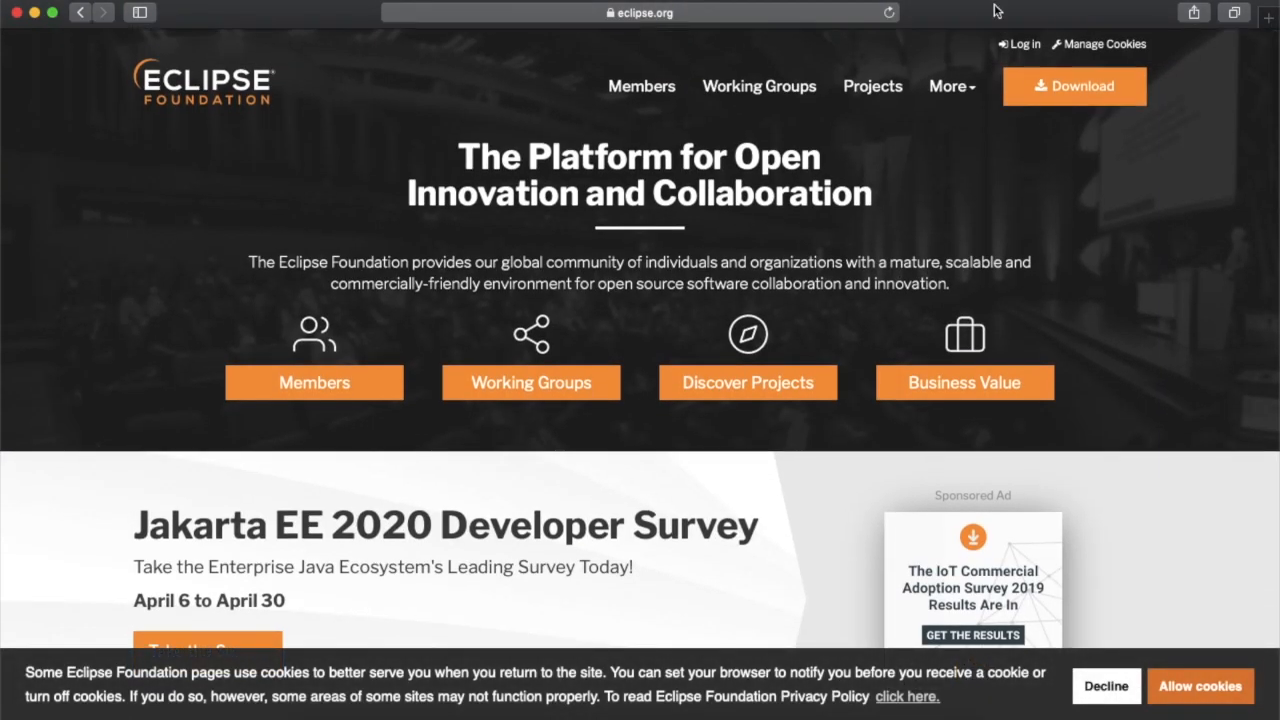
left_click(1053, 89)
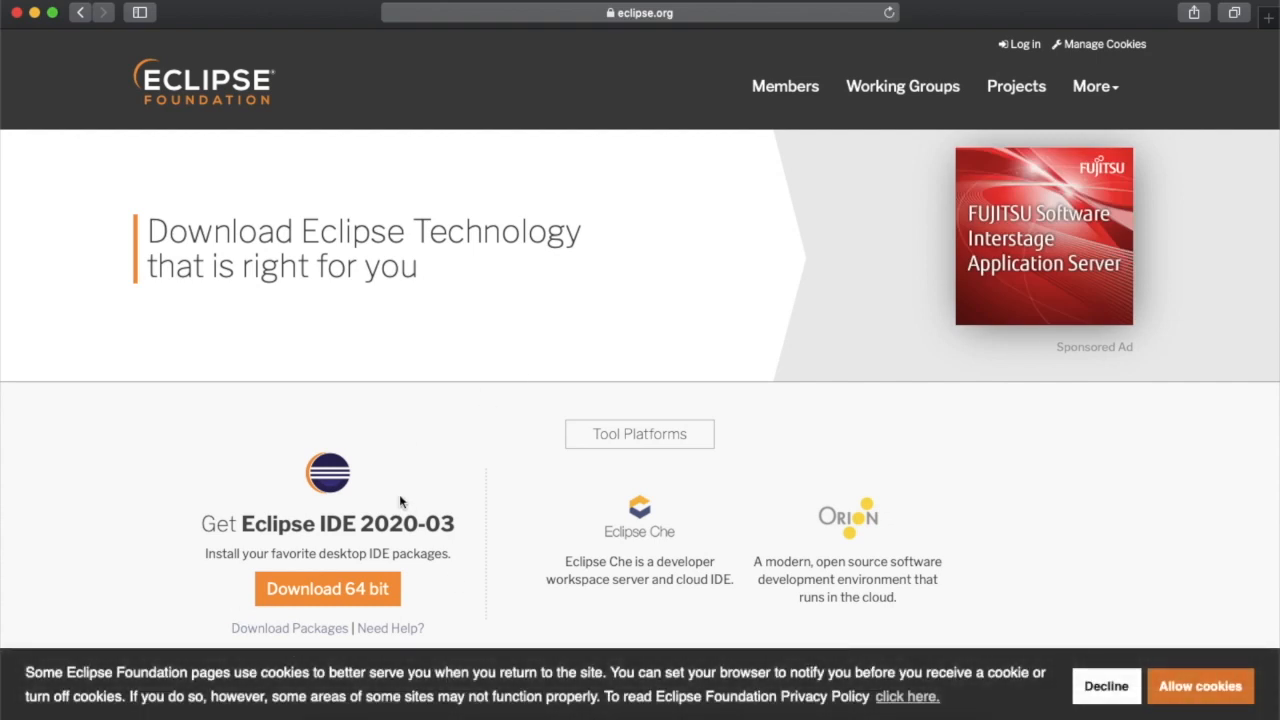
scroll(399, 494, "down", 5)
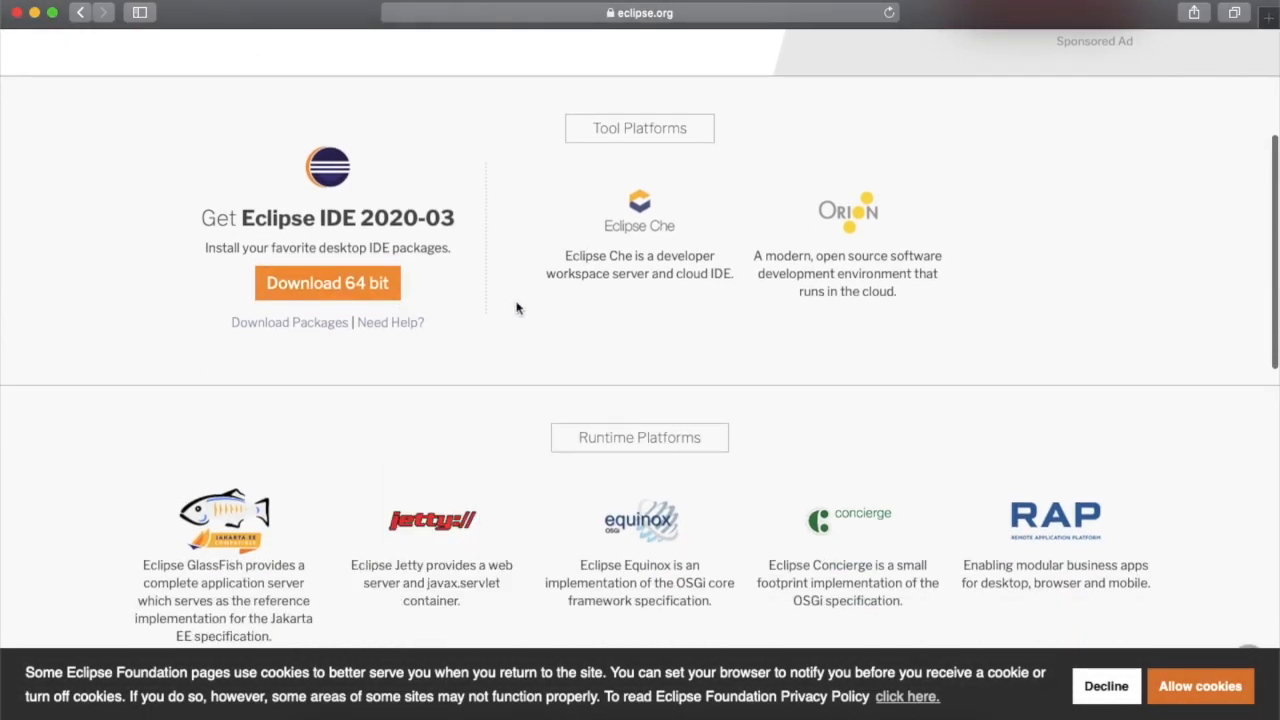
mouse_move(873, 245)
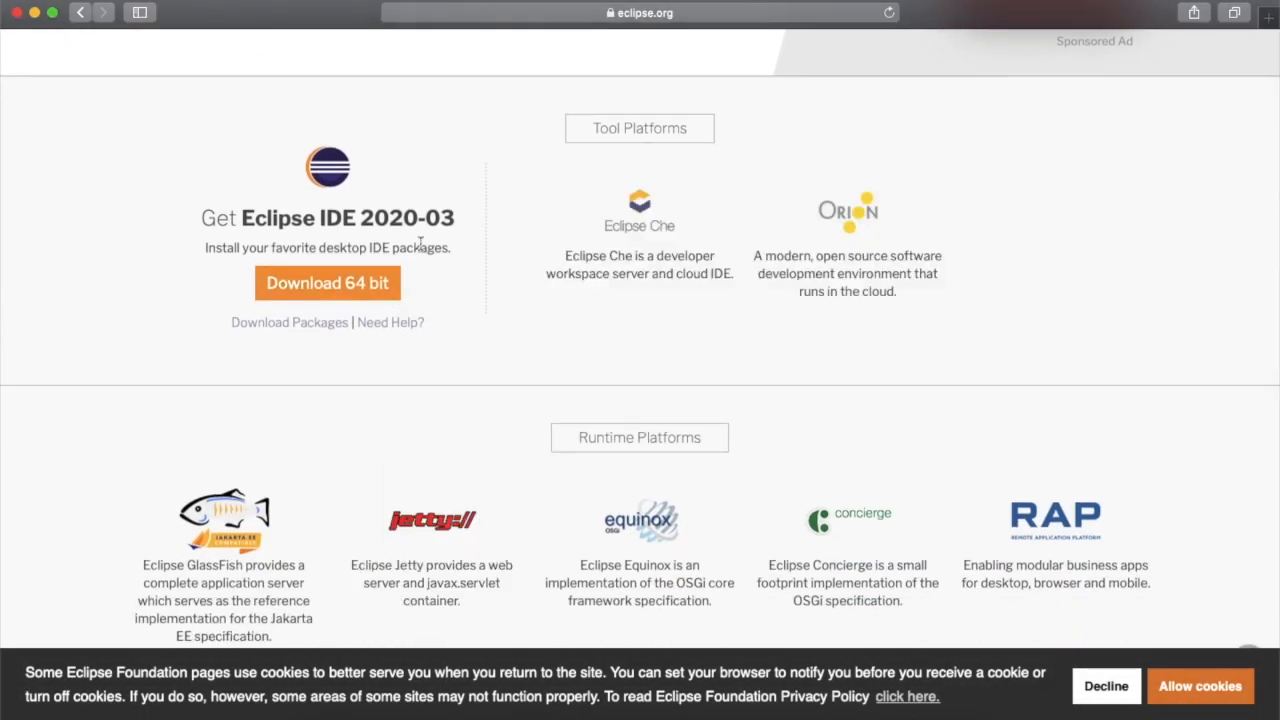
left_click(327, 284)
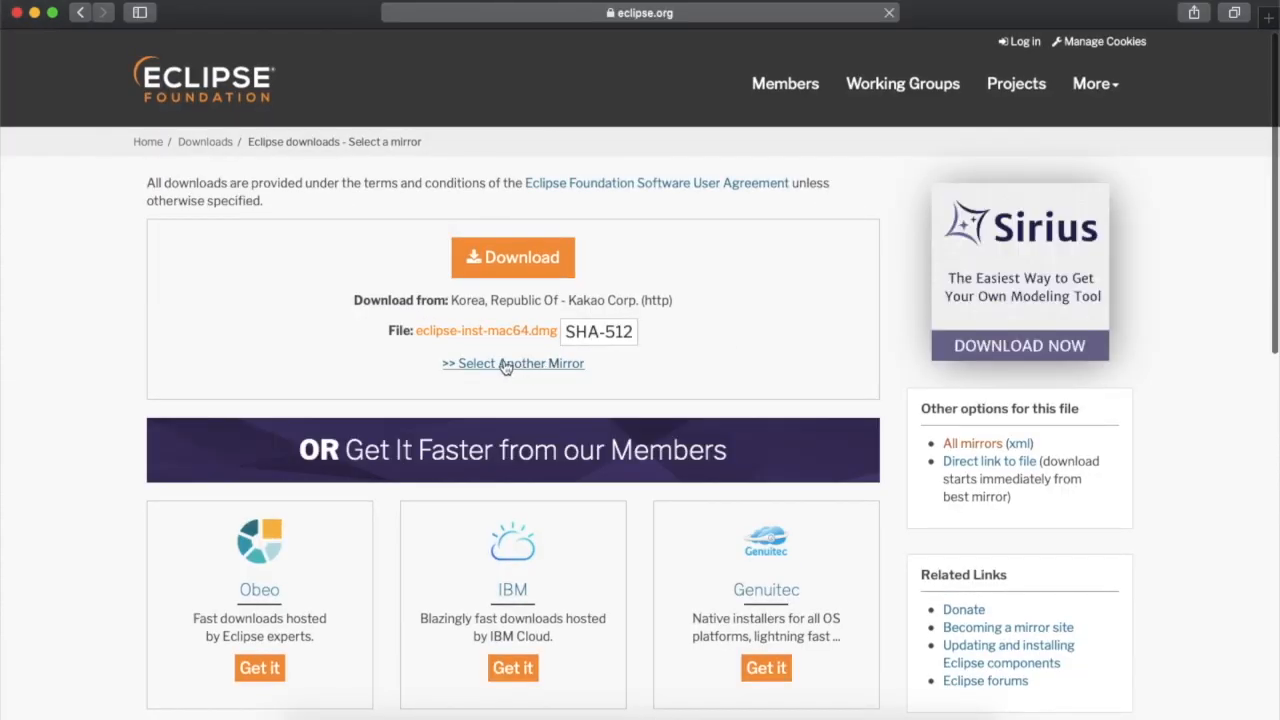
left_click(529, 264)
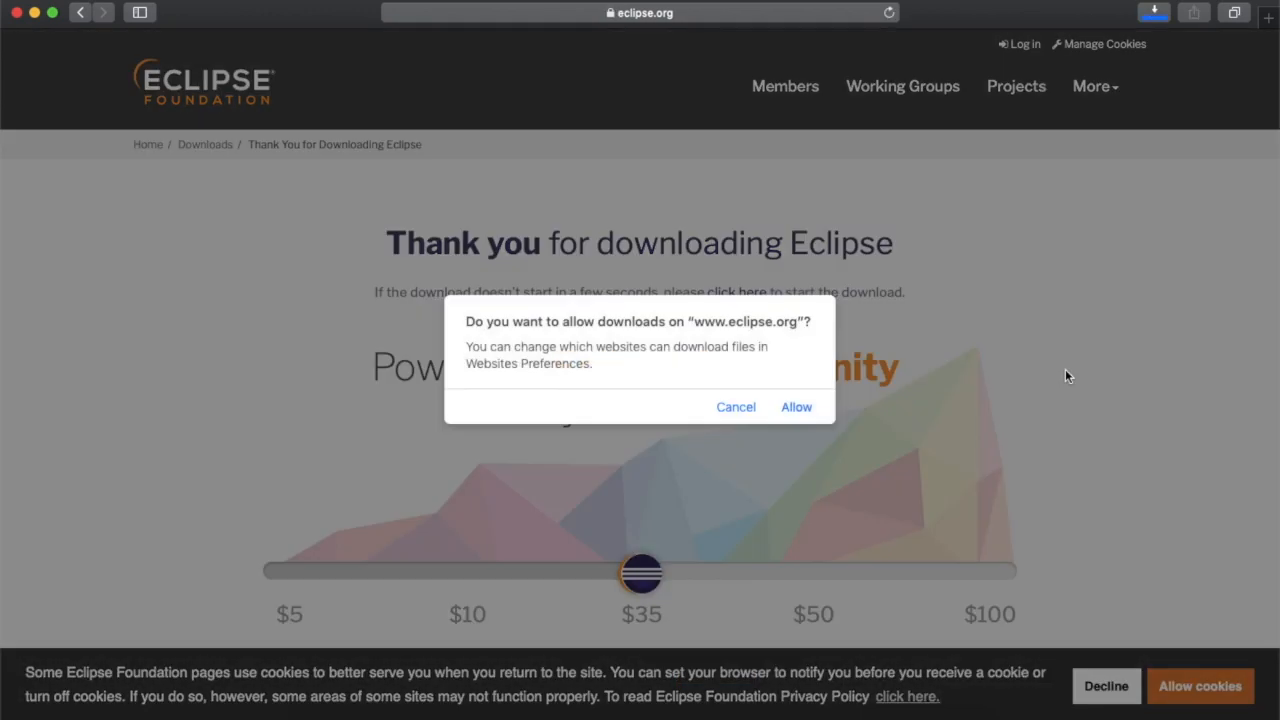
left_click(808, 408)
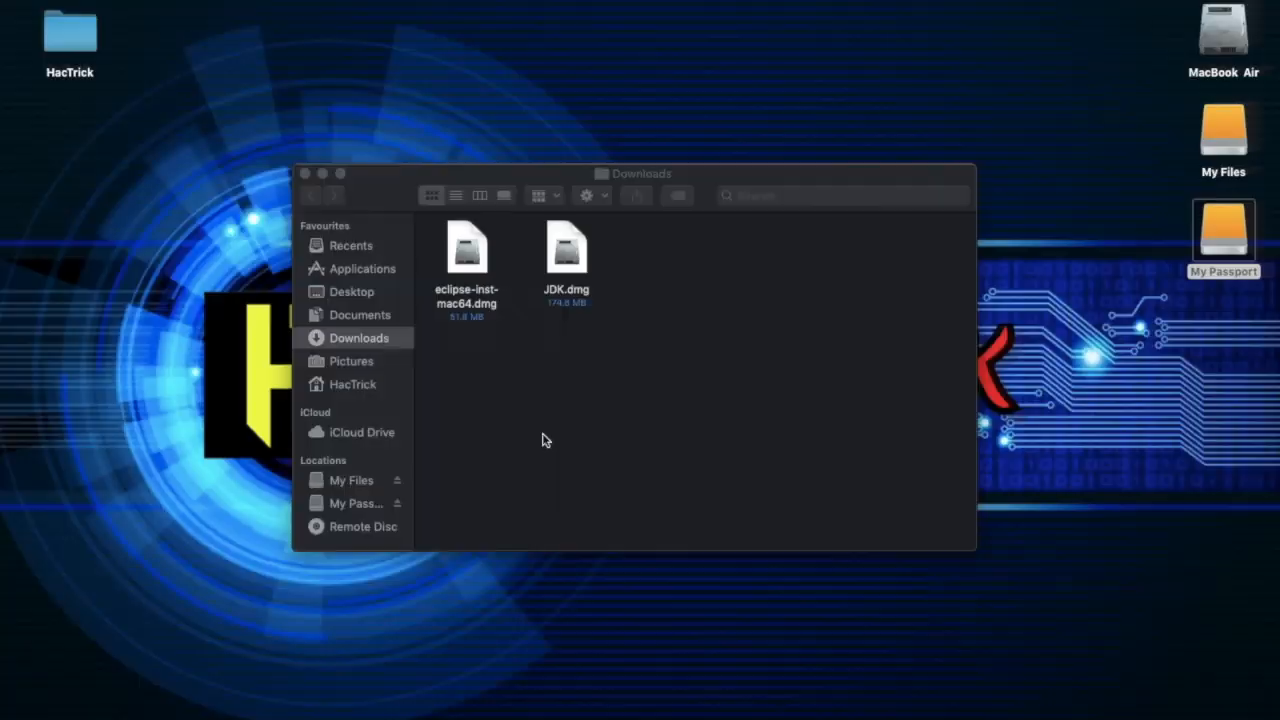
Mount JDK.dmg from the Downloads folder and launch the JDK 11.0.5.pkg installer
left_click(567, 272)
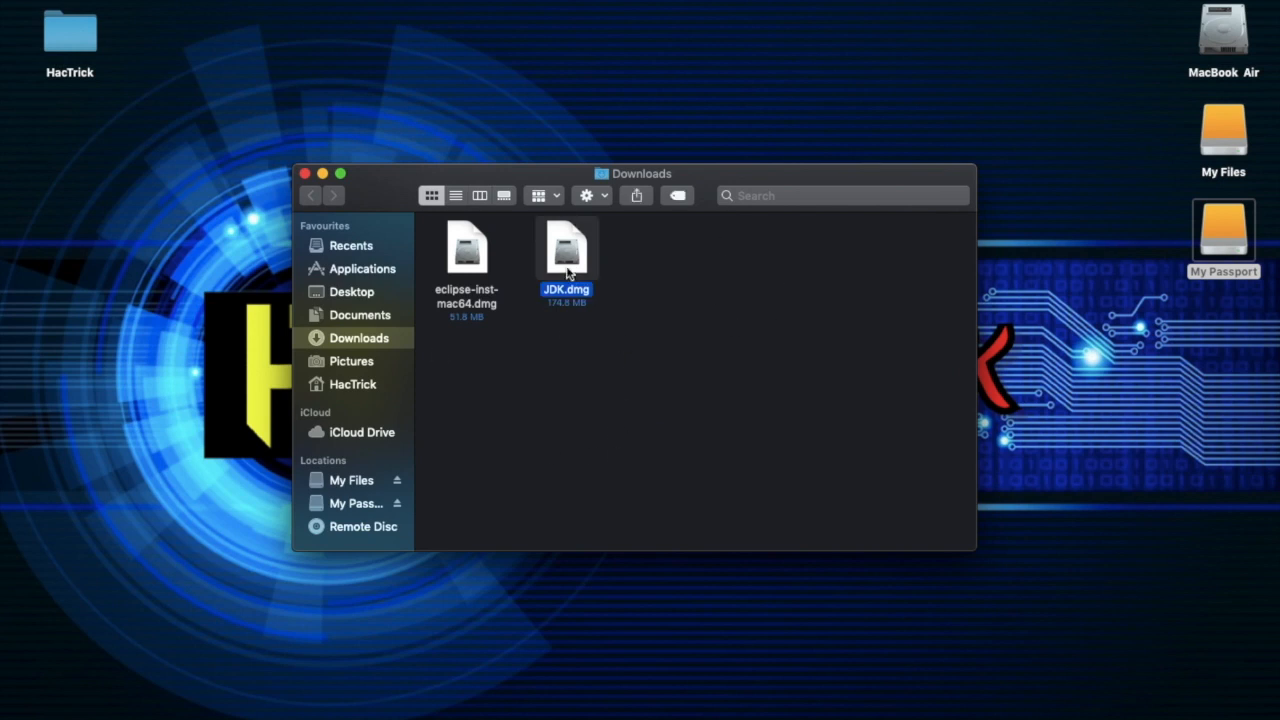
double_click(567, 272)
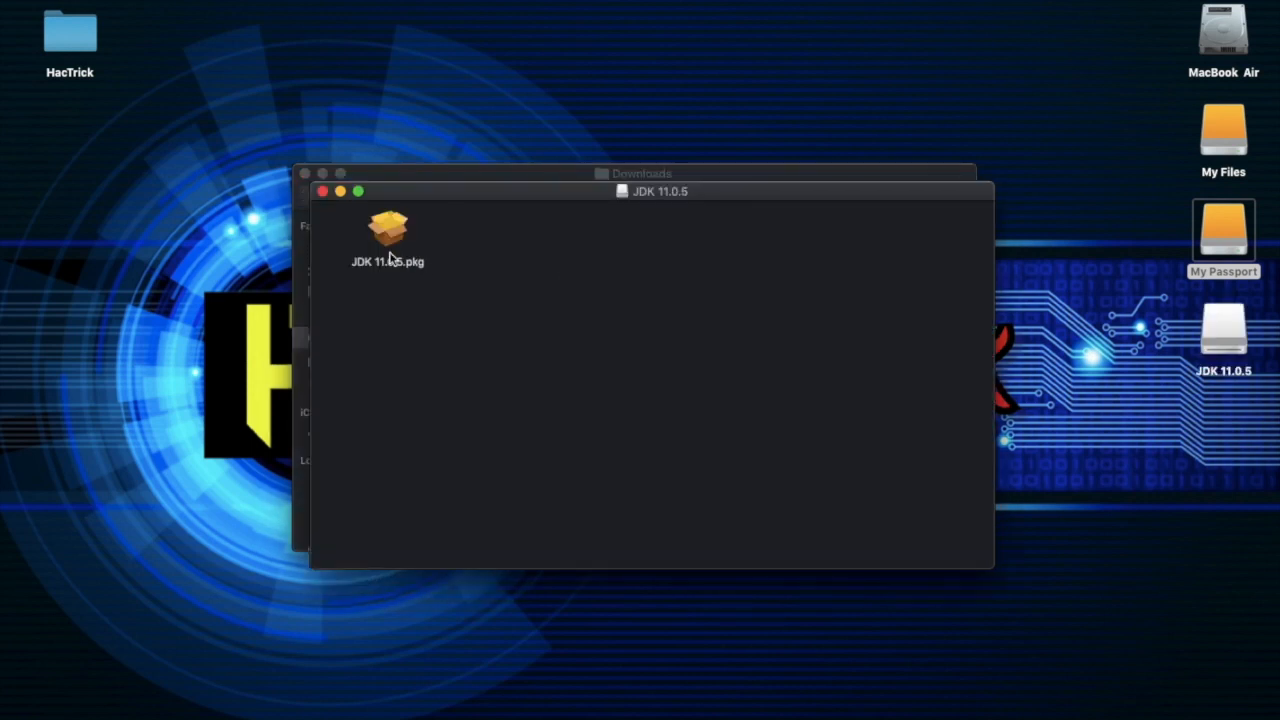
left_click(390, 241)
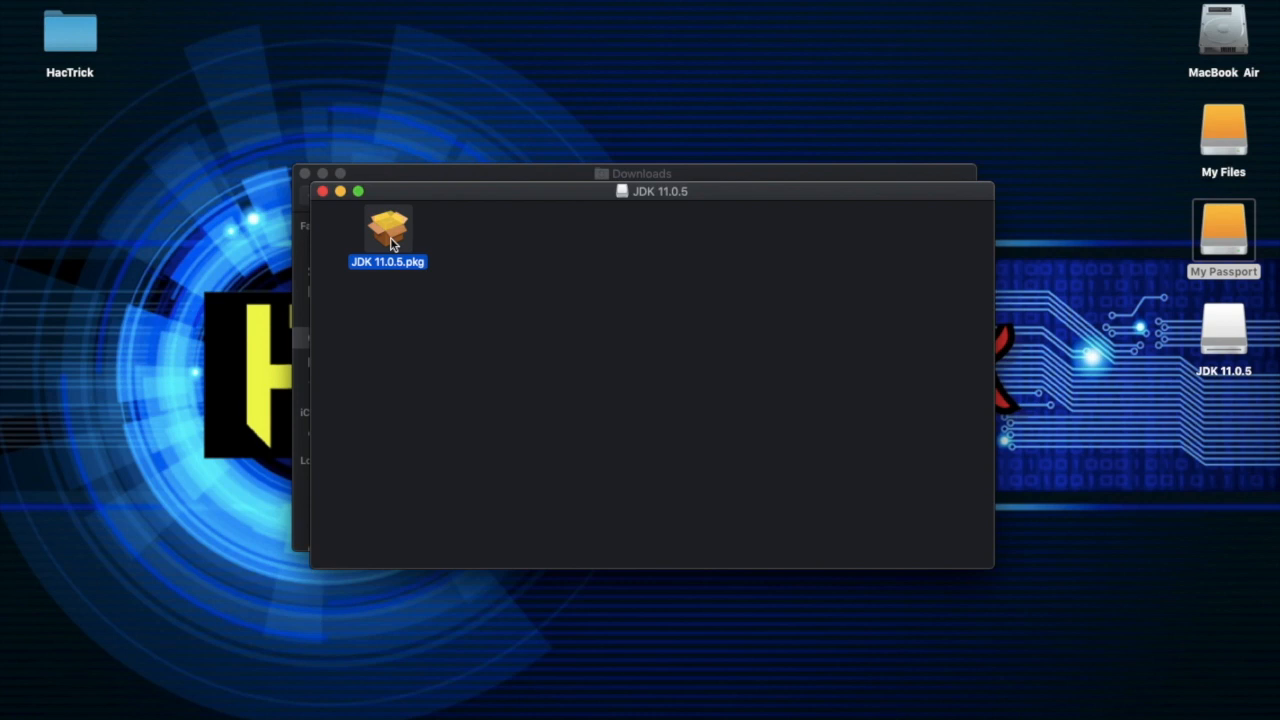
double_click(391, 244)
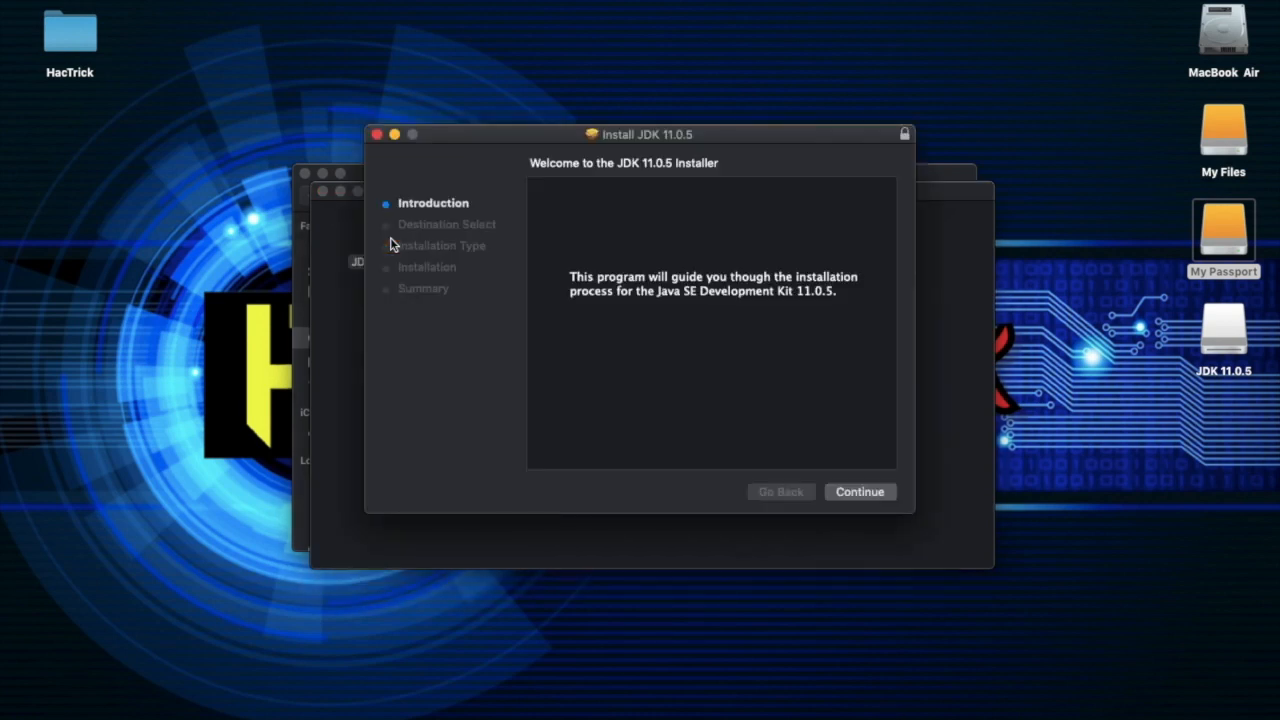
Run the JDK 11.0.5 installation with its default settings, authorizing it with the account password
left_click(850, 492)
left_click(849, 493)
type("••••••")
key("Return")
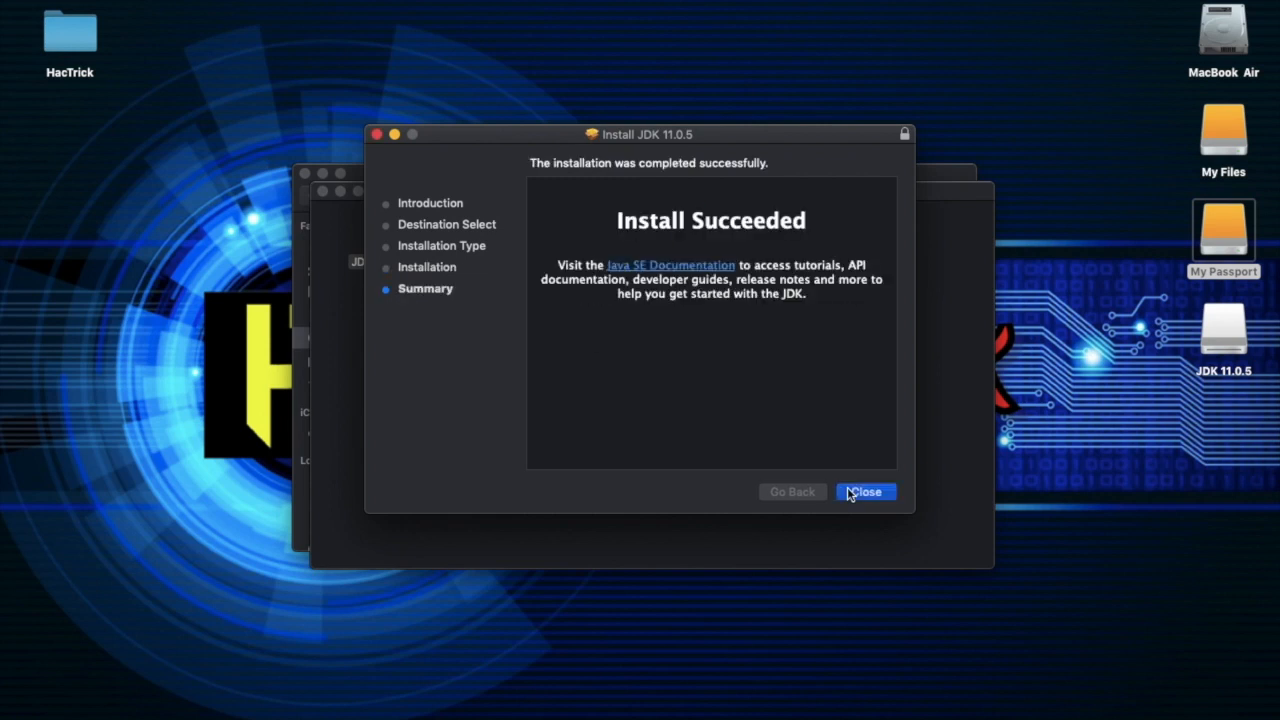
Close the JDK installer while keeping its package and disk image, and close the JDK 11.0.5 disk window
left_click(848, 491)
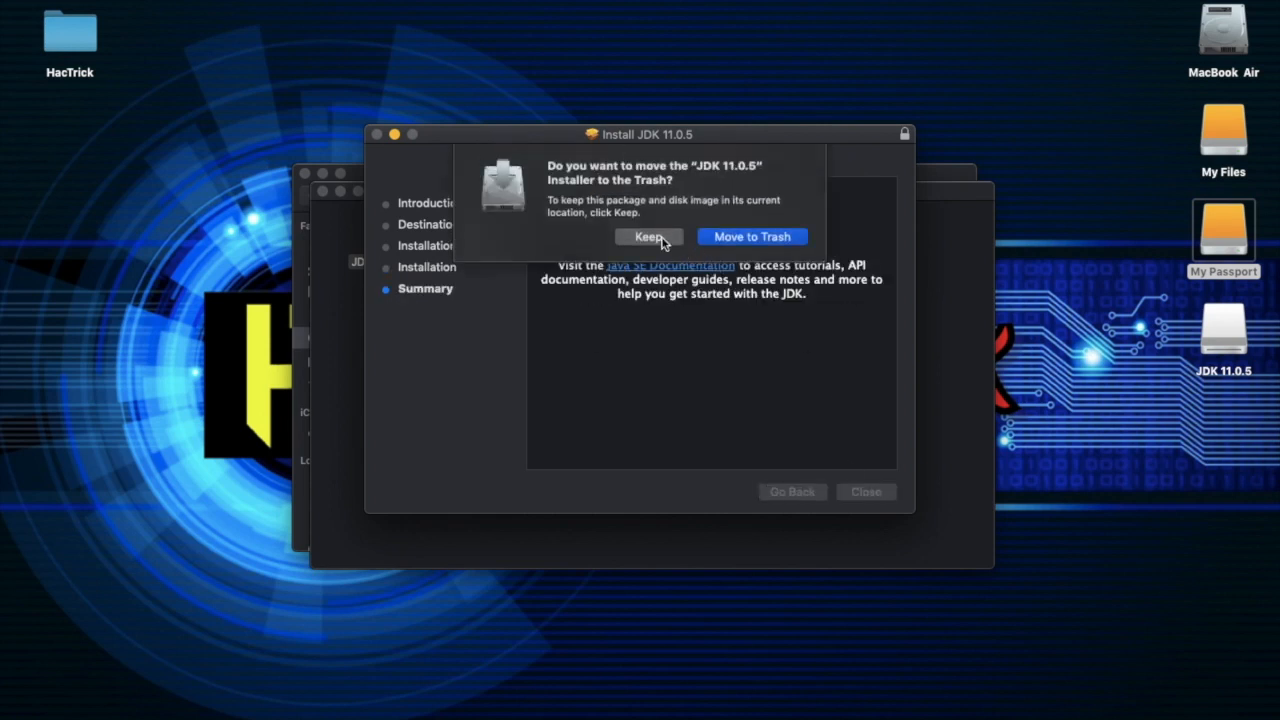
left_click(649, 237)
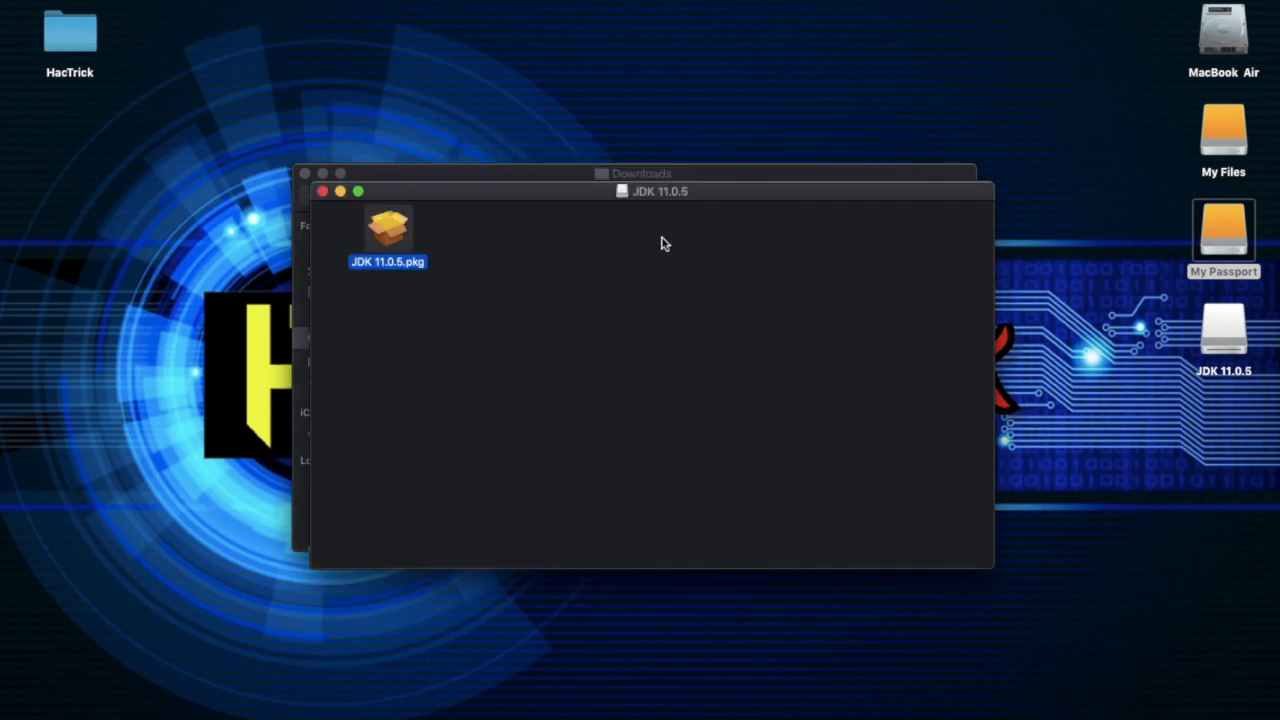
left_click(322, 191)
Open Terminal, check the installed Java version with java --version, and close Terminal to return to the Downloads folder
key("super+space")
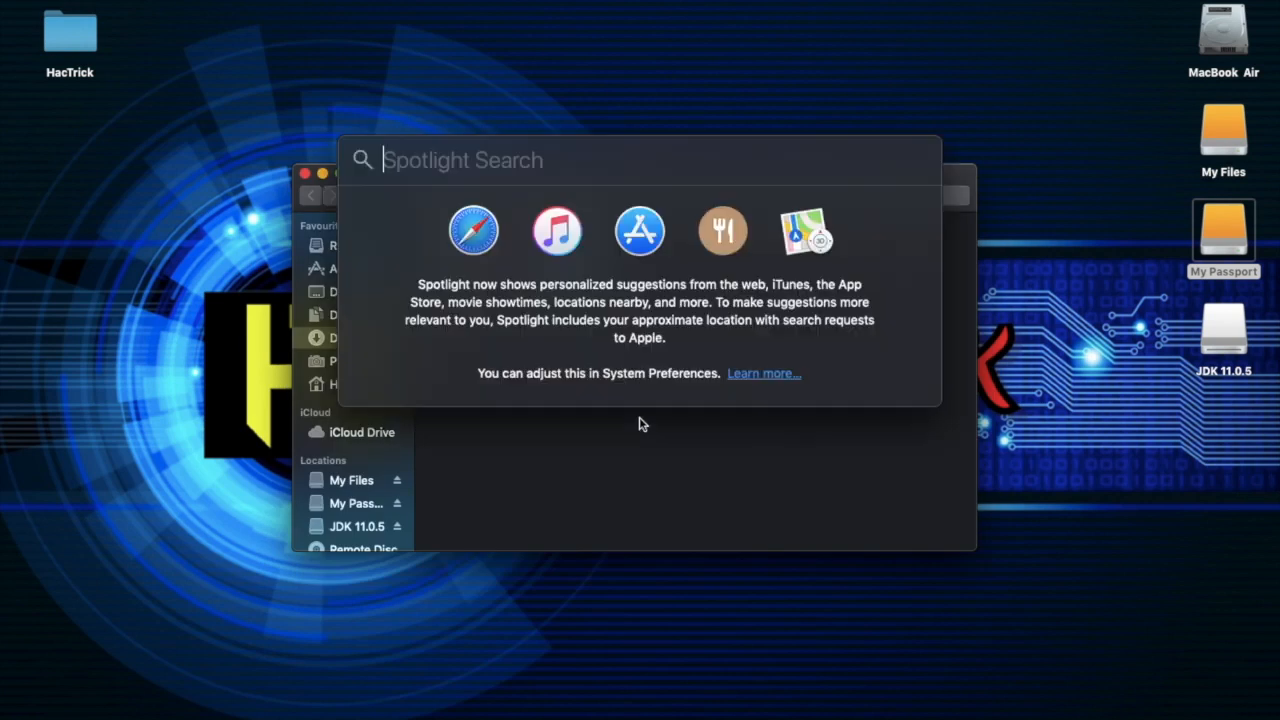
type("termin")
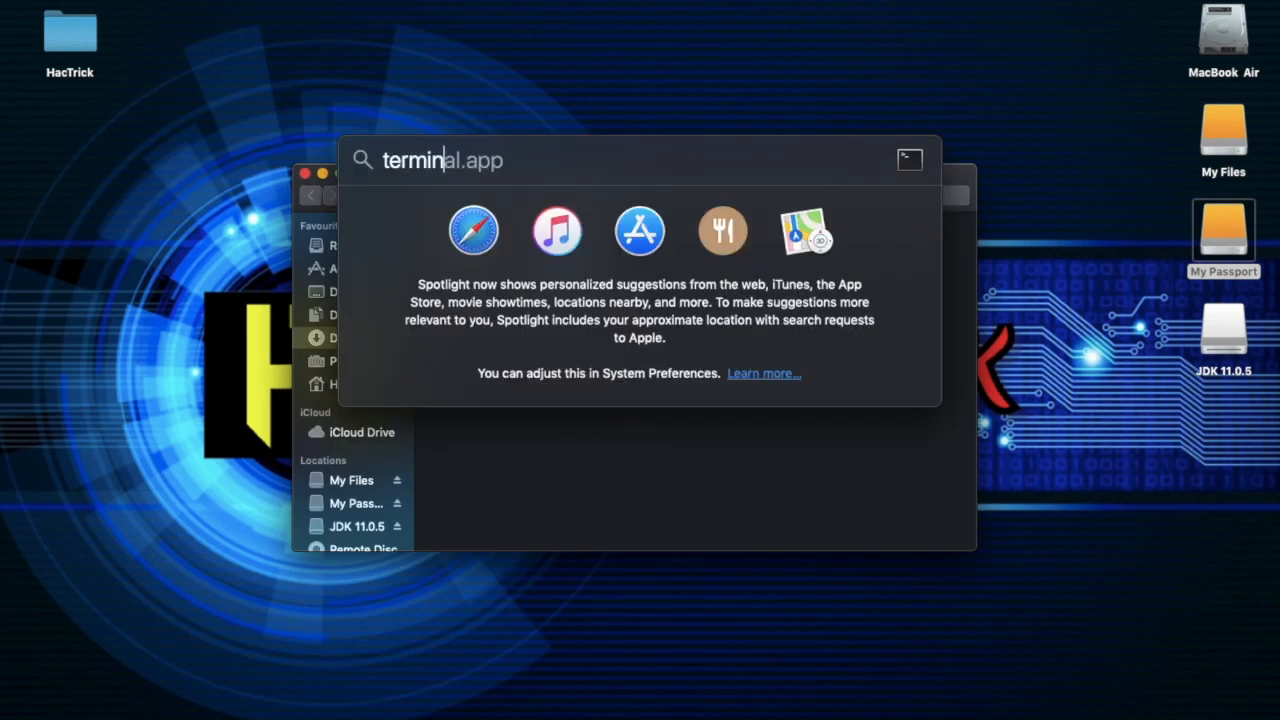
key("Return")
type("java --ver")
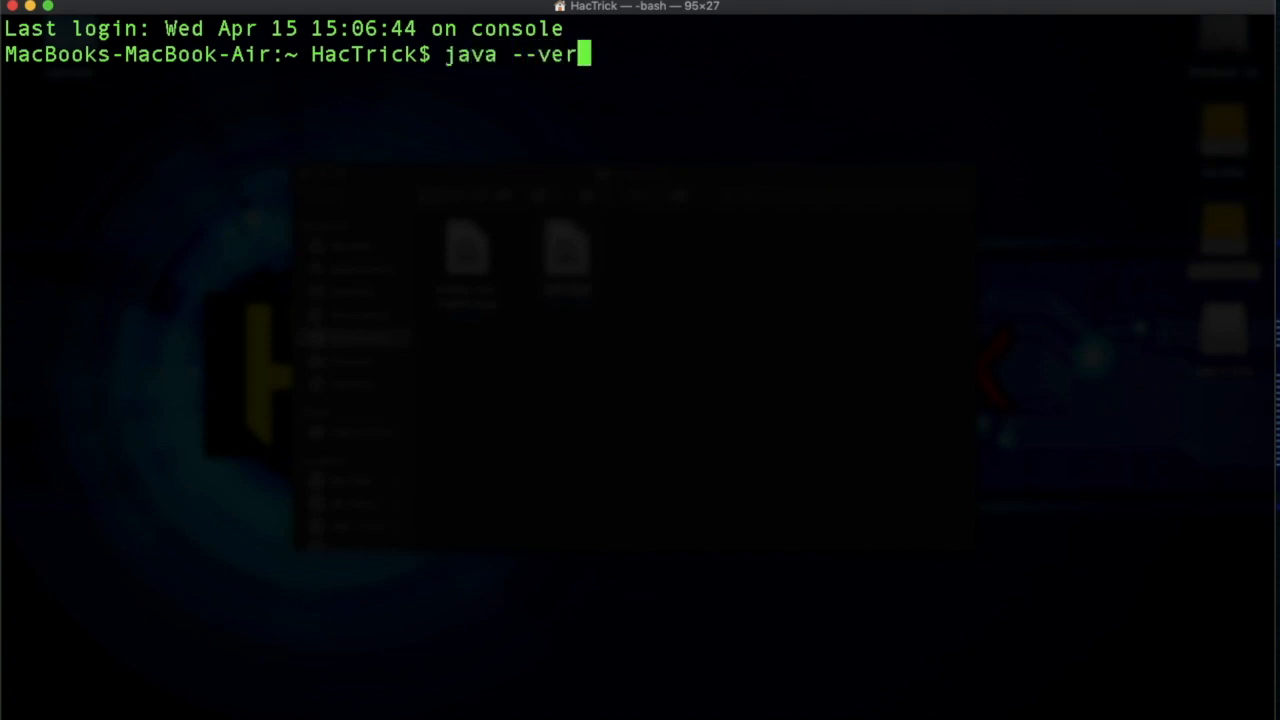
type("sion")
key("Return")
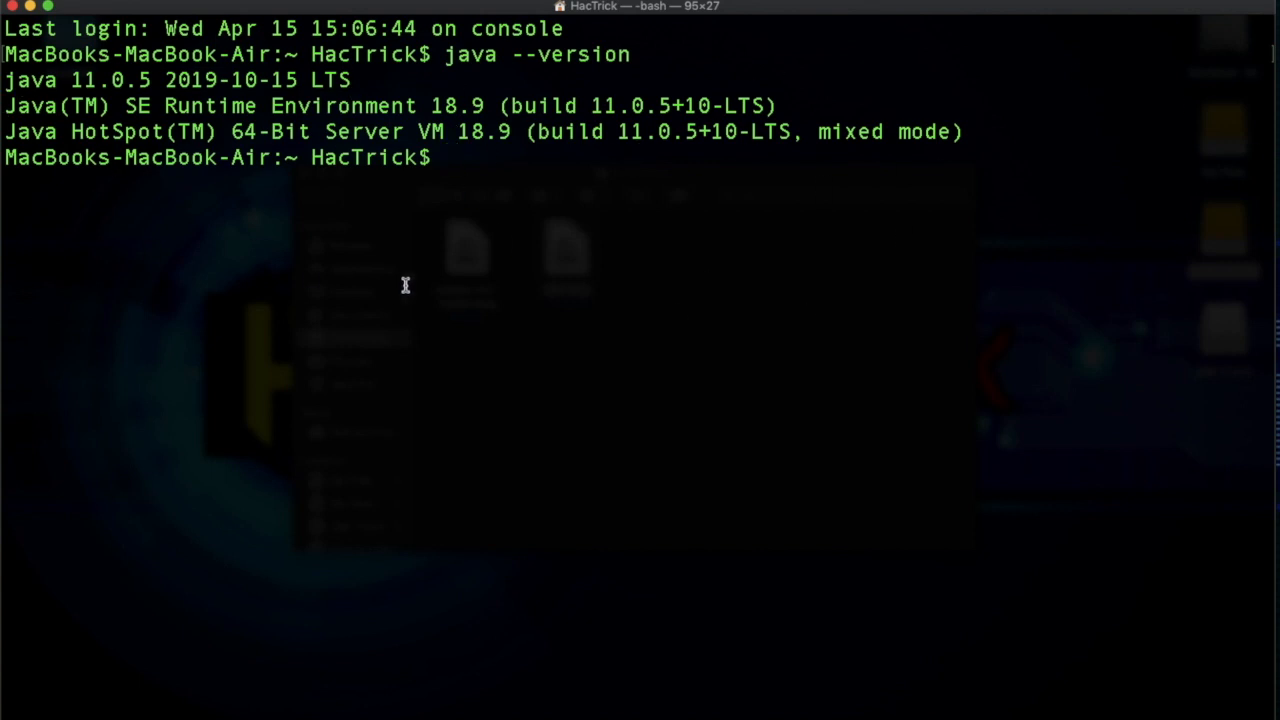
left_click(13, 9)
left_click(620, 377)
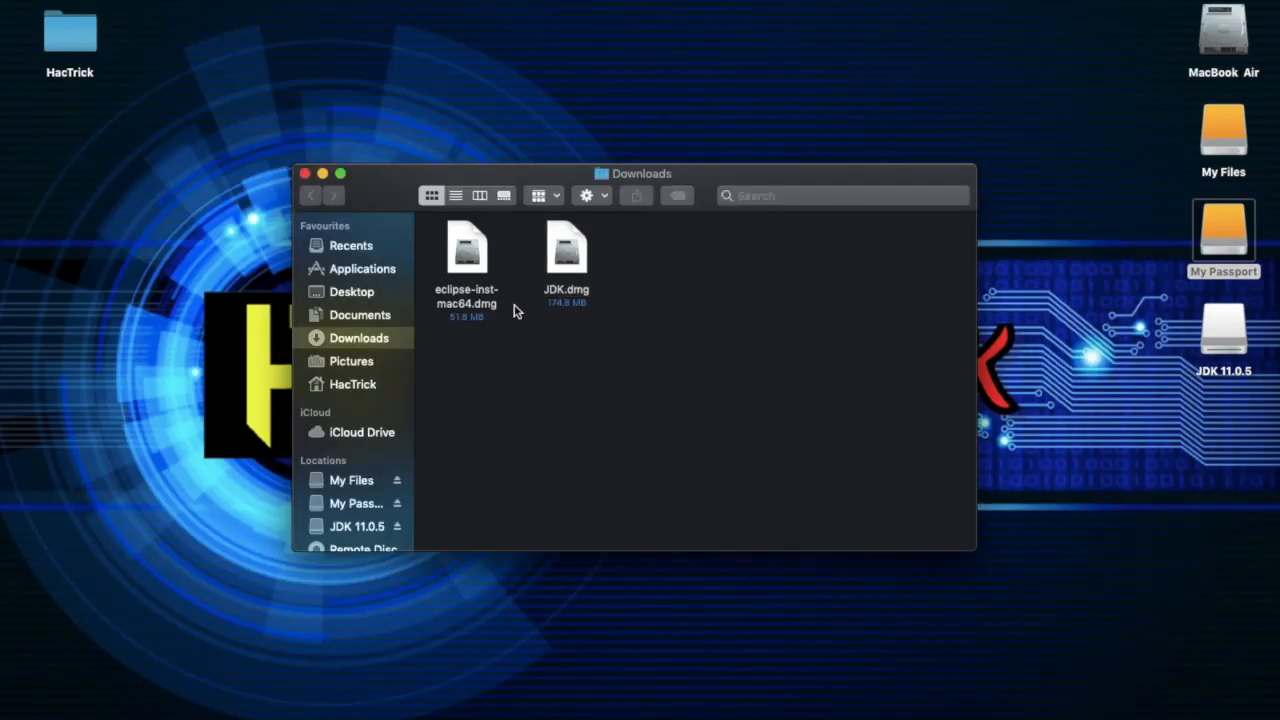
Mount eclipse-inst-mac64.dmg from Downloads, open Eclipse Installer.app despite the download warning, and close both file windows
left_click(470, 259)
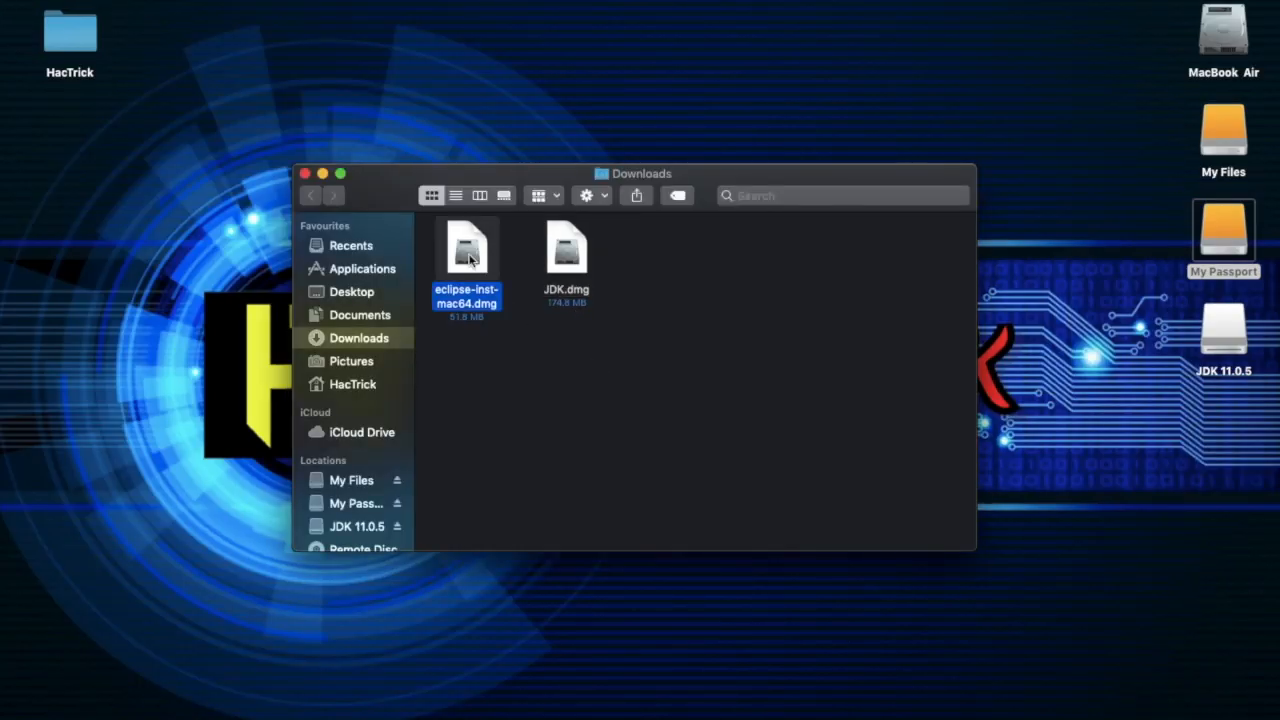
double_click(470, 259)
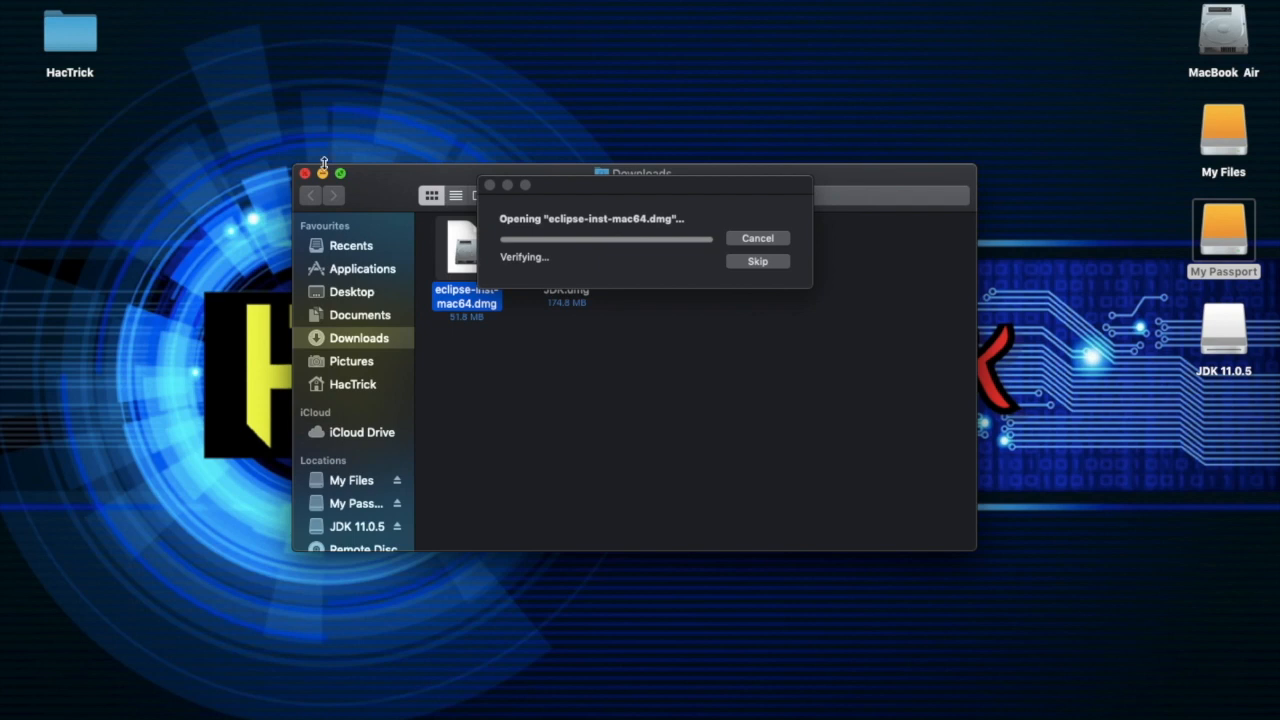
left_click(305, 174)
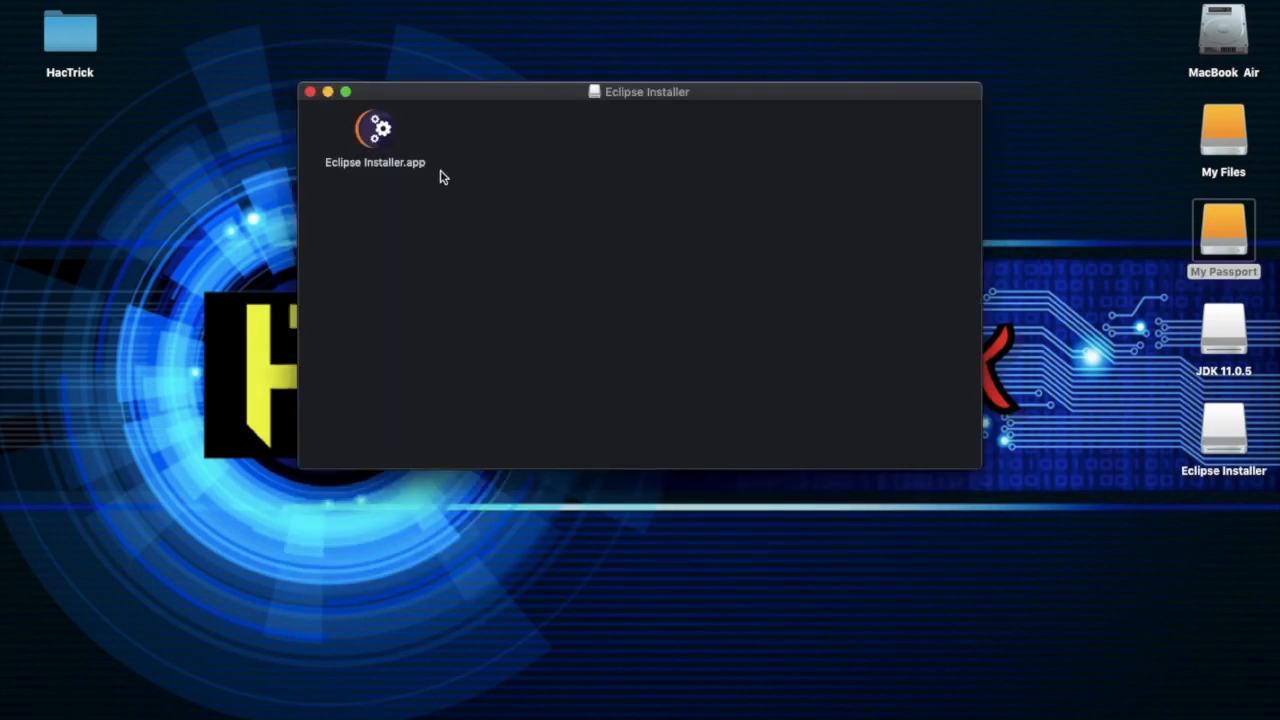
left_click(378, 135)
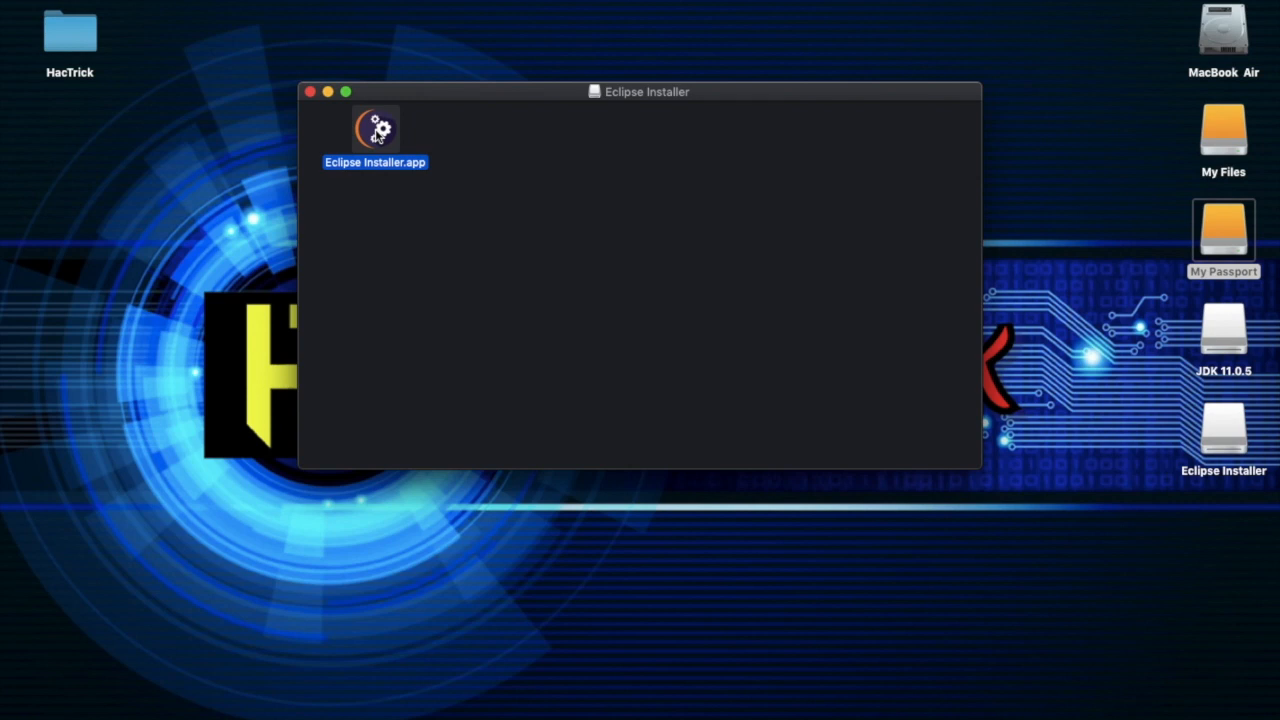
double_click(378, 135)
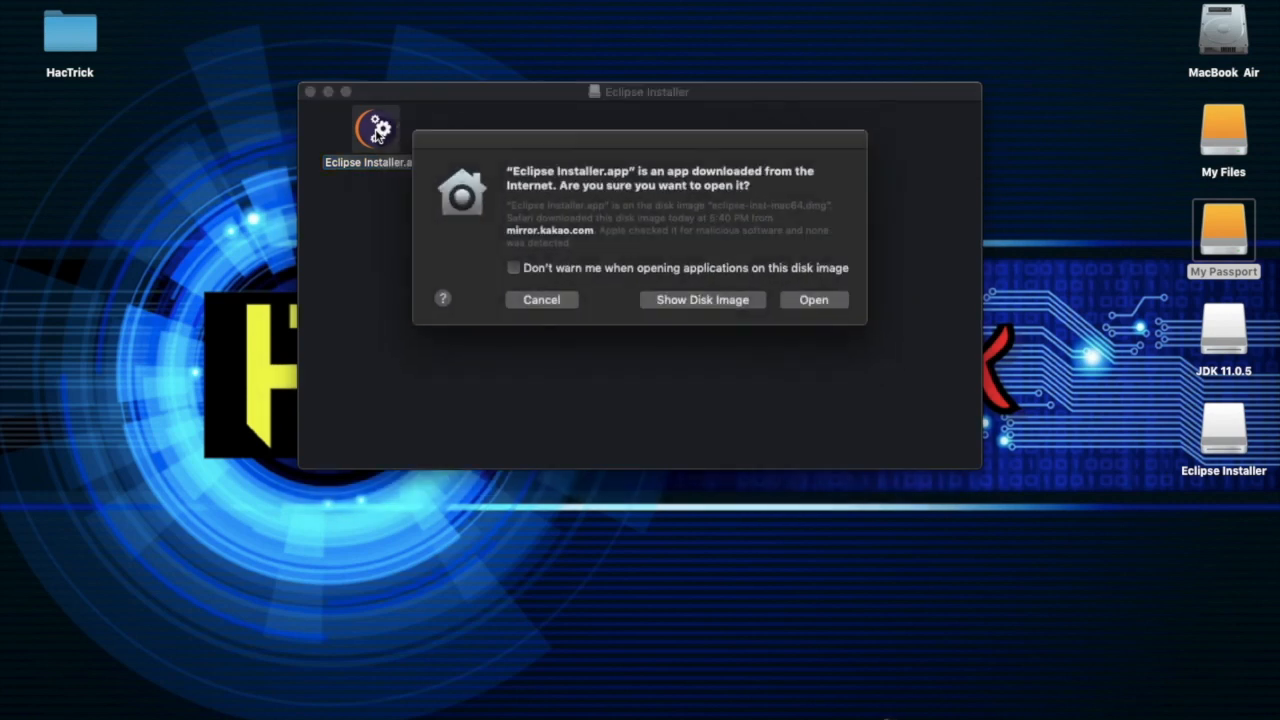
left_click(822, 299)
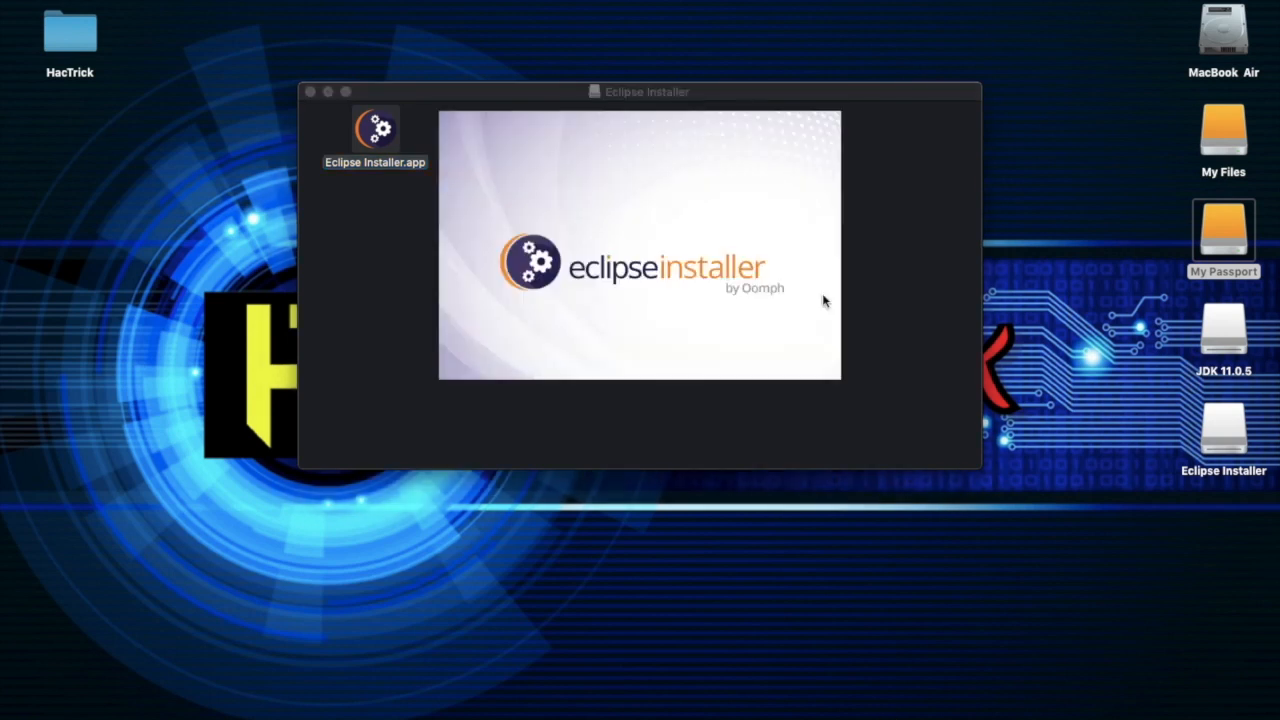
left_click(310, 92)
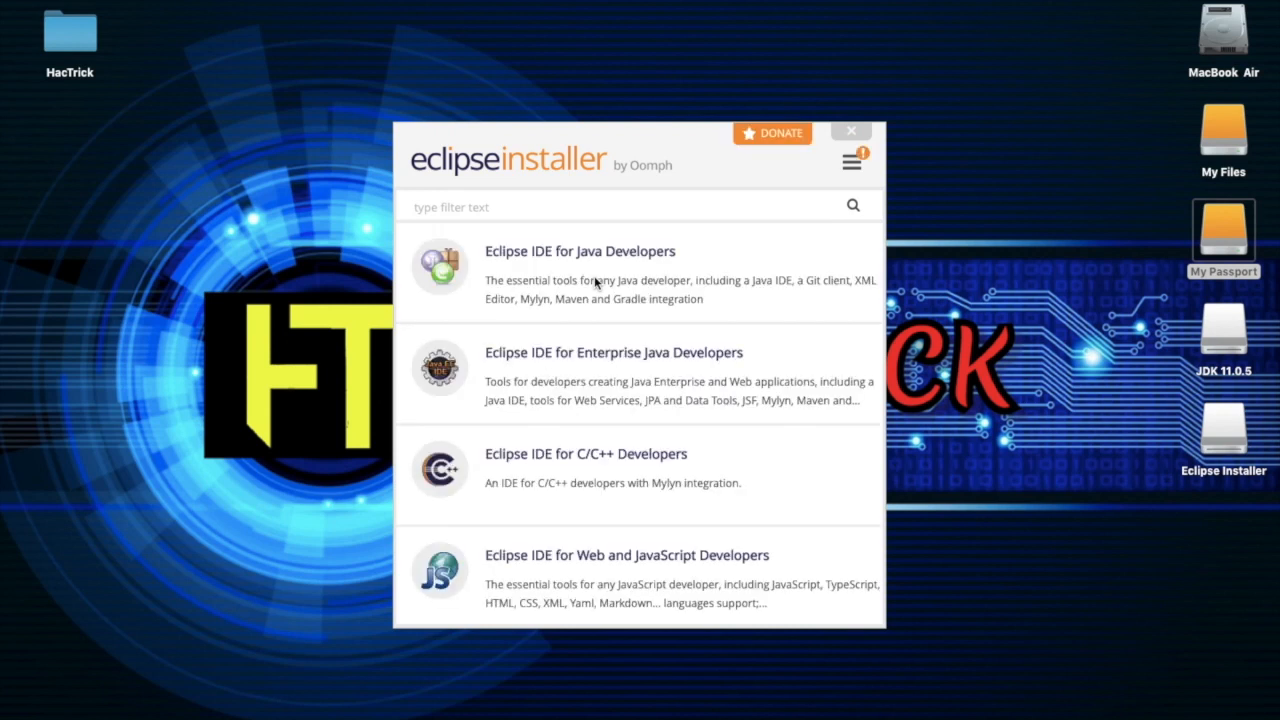
Install Eclipse IDE for Java Developers with the default Java VM and installation folder, accepting the Eclipse Foundation Software User Agreement
left_click(535, 284)
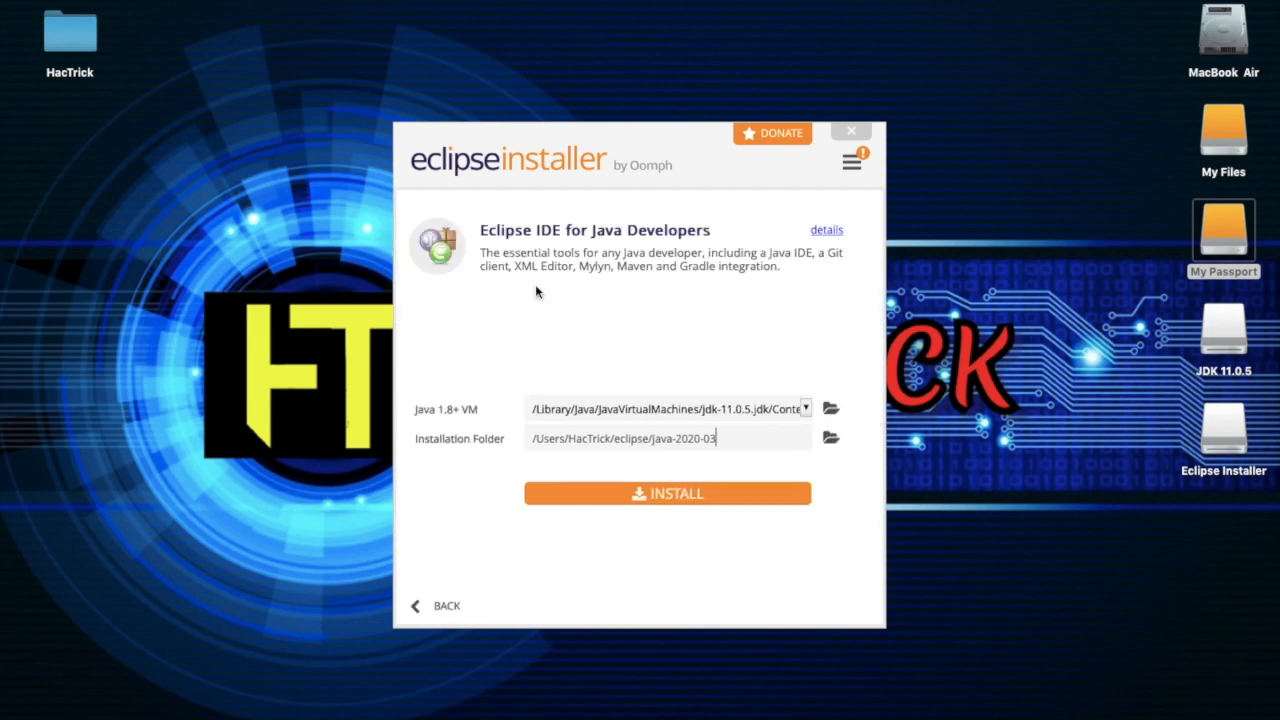
left_click(681, 494)
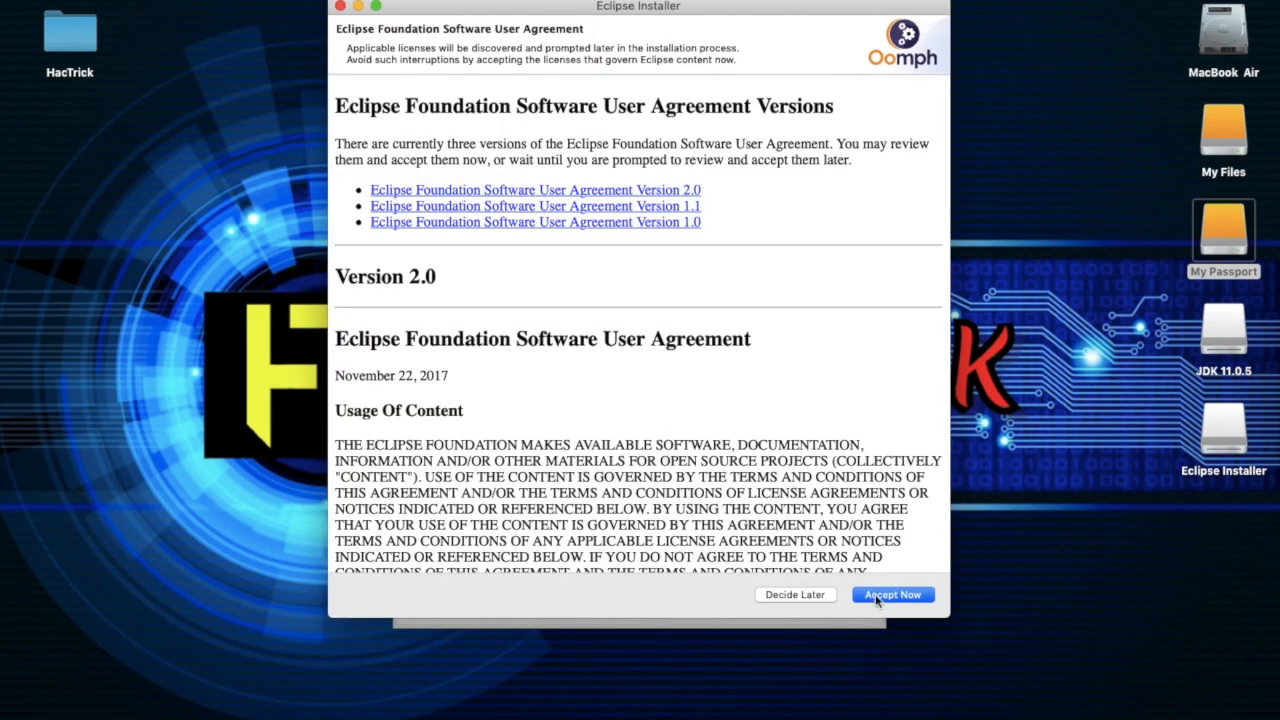
left_click(877, 596)
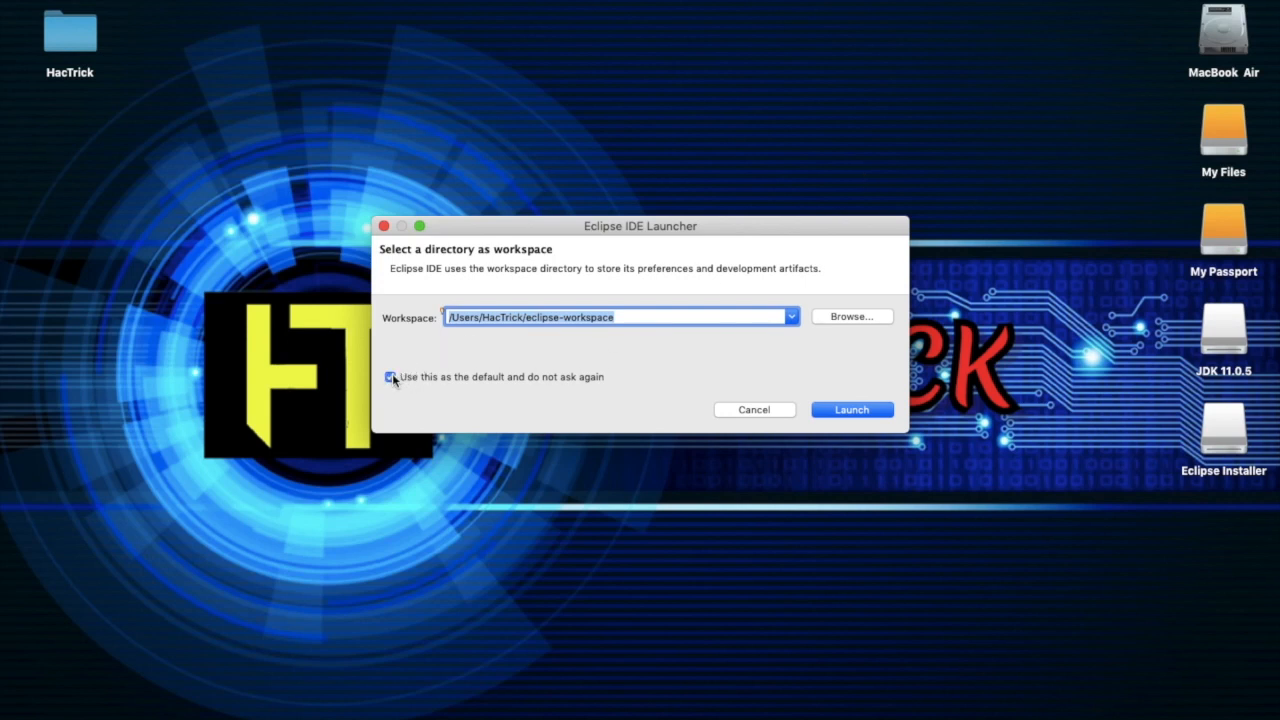
Launch Eclipse with eclipse-workspace as the default workspace, close the Welcome page, and enlarge the window to fill the screen
left_click(845, 417)
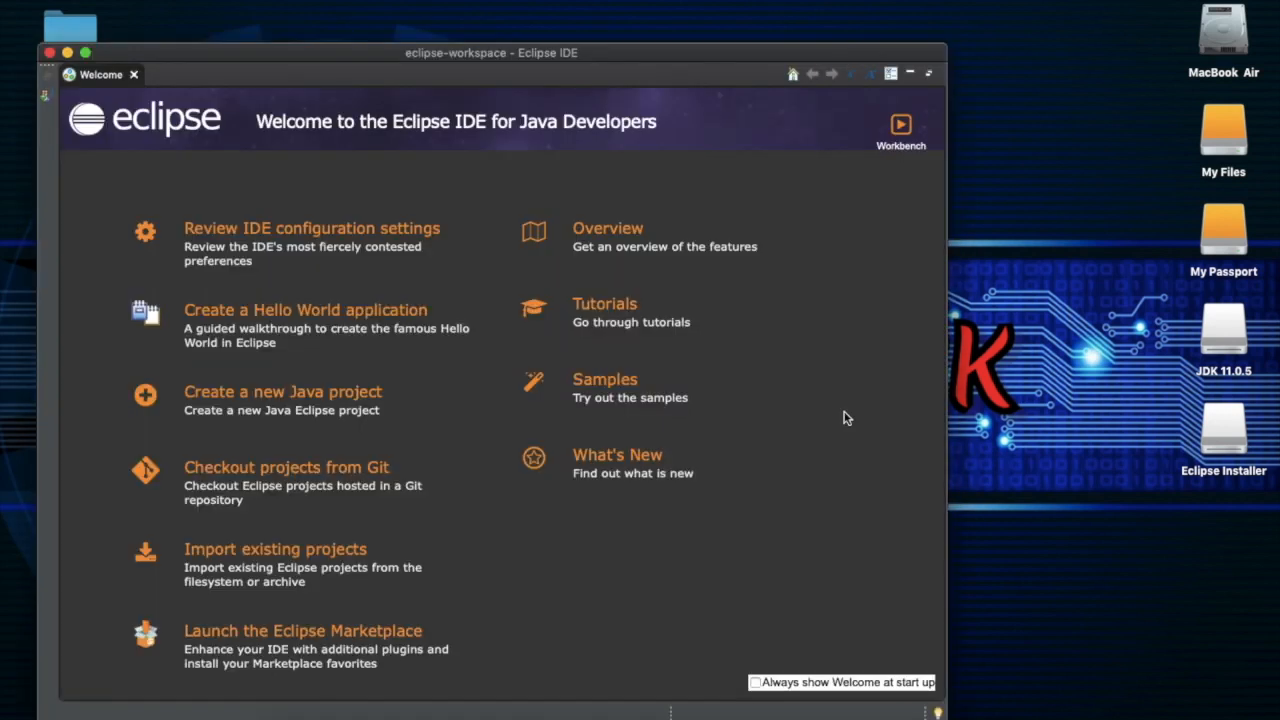
left_click(135, 75)
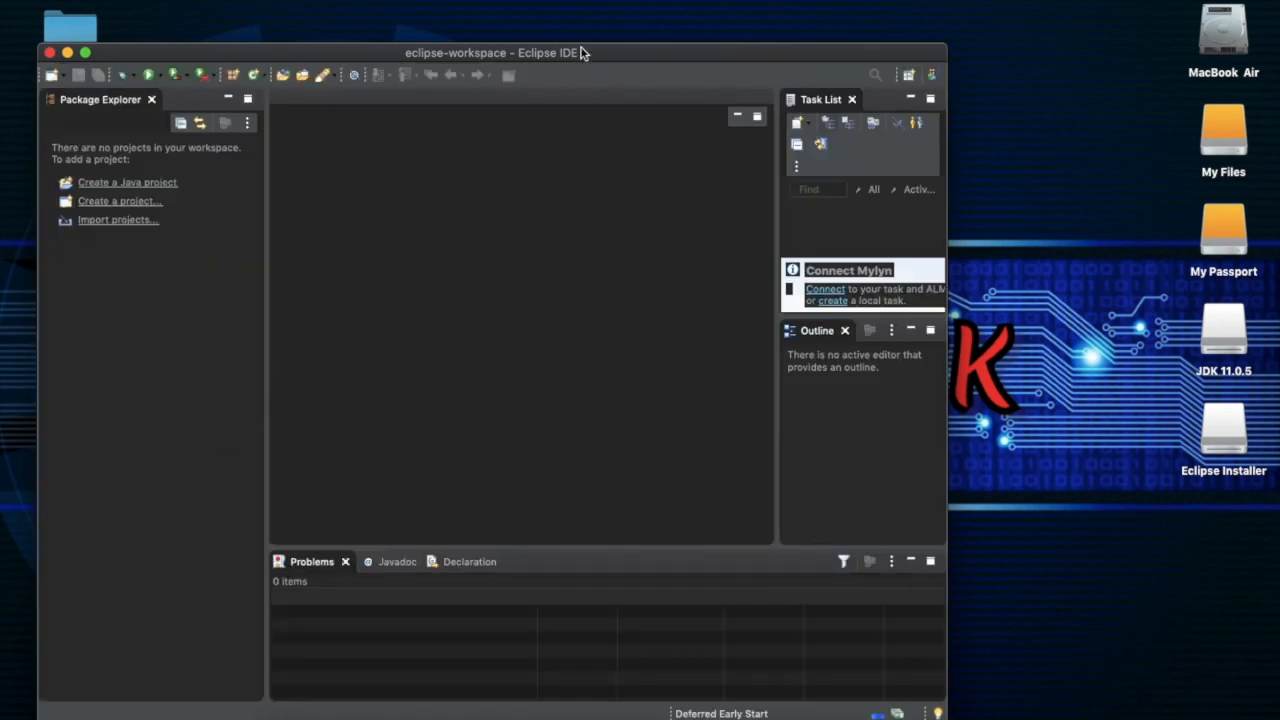
double_click(583, 52)
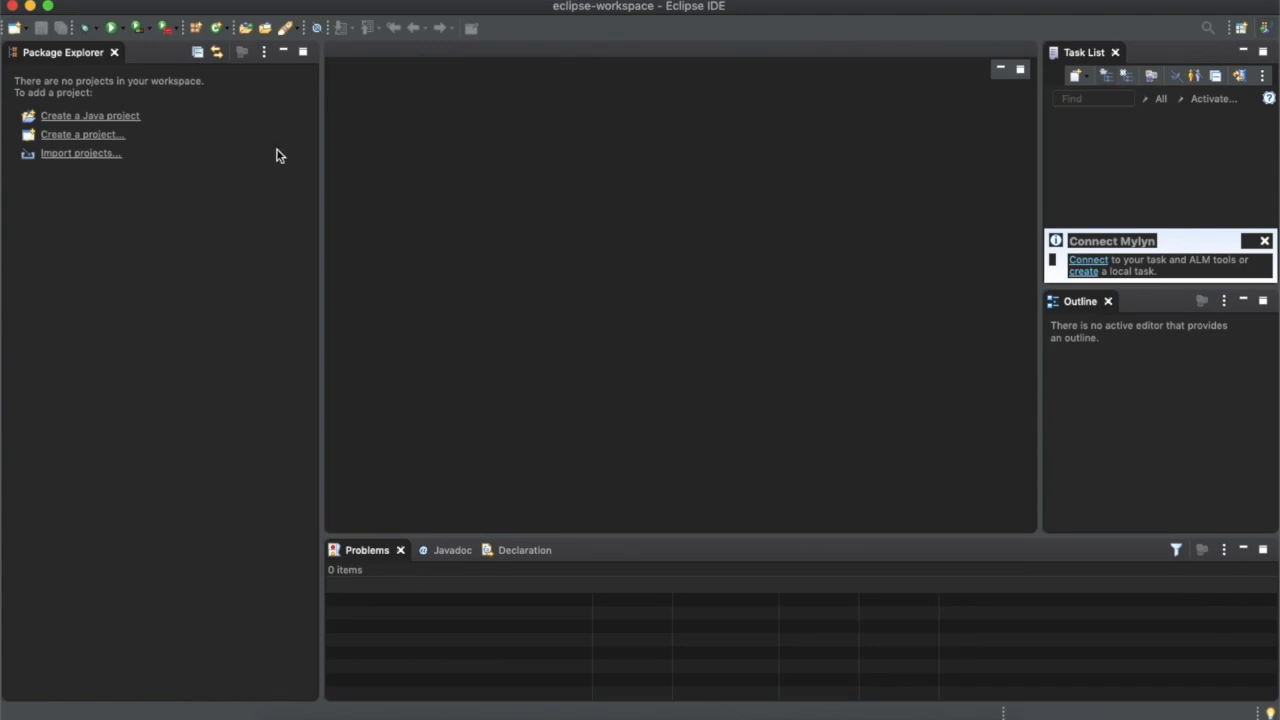
Create a Java project named New Project with the default JavaSE-11 settings, without creating a module-info.java file
left_click(100, 121)
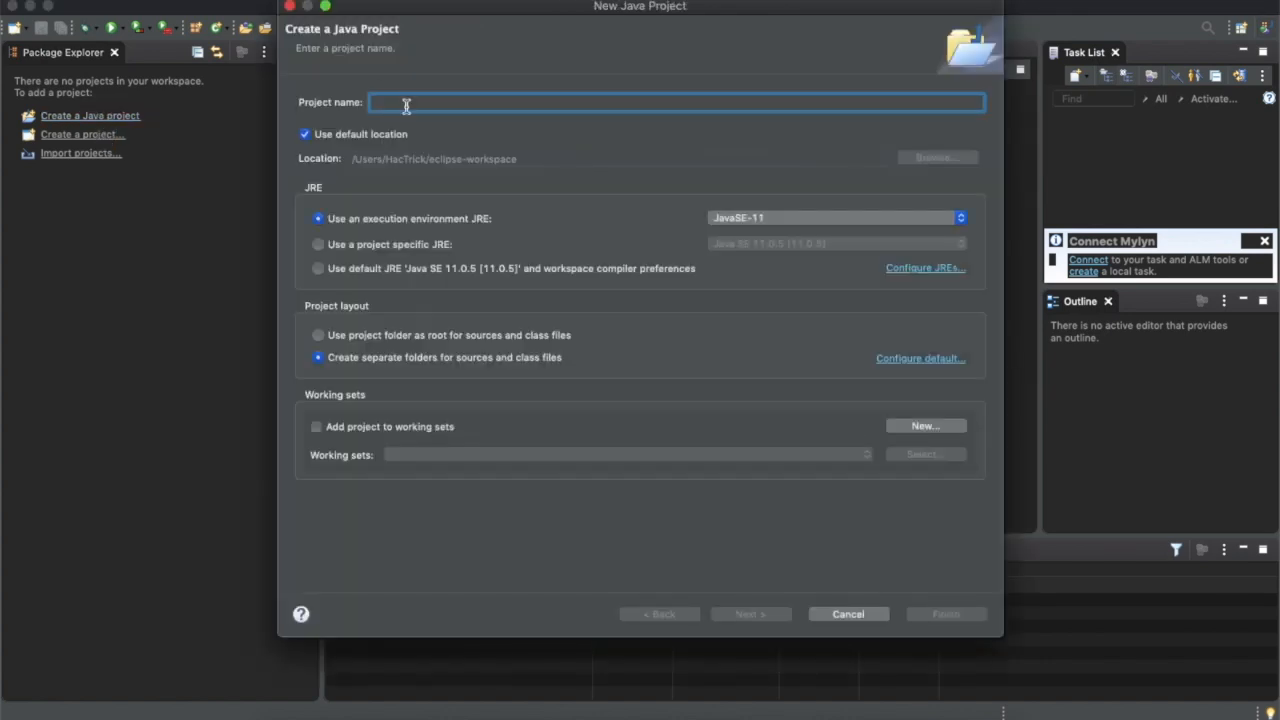
type("In")
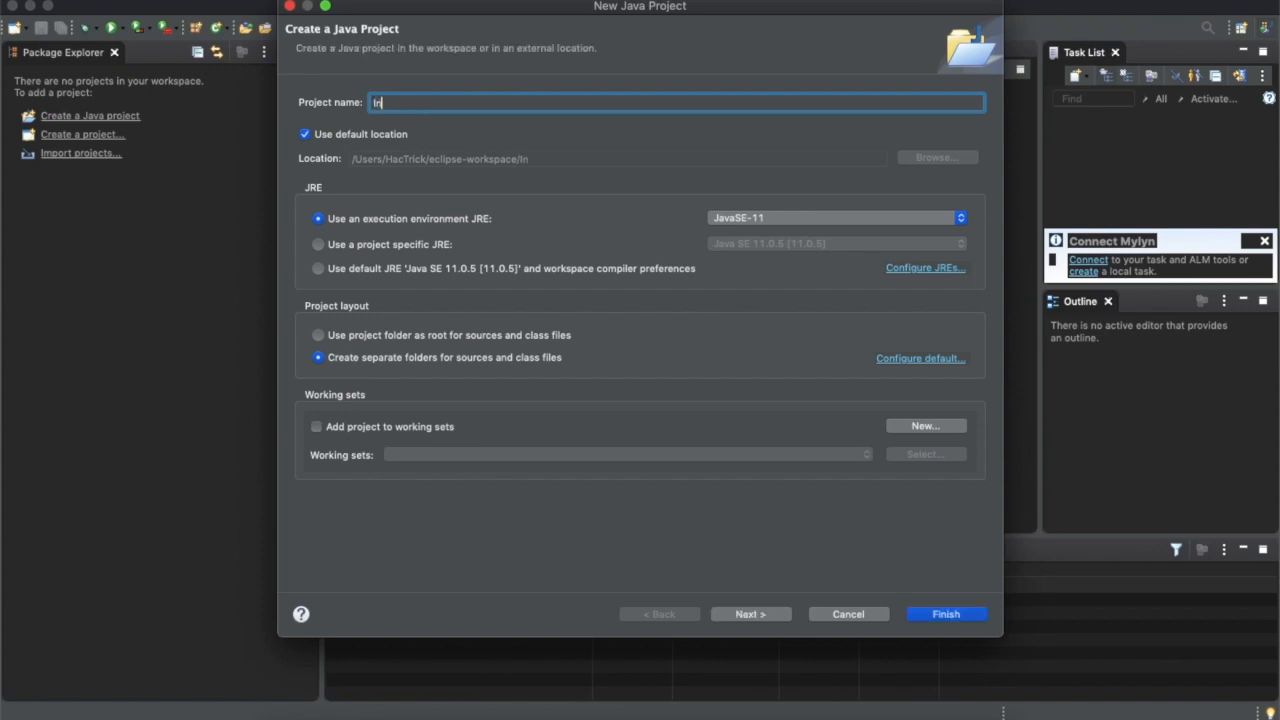
key("BackSpace")
key("BackSpace")
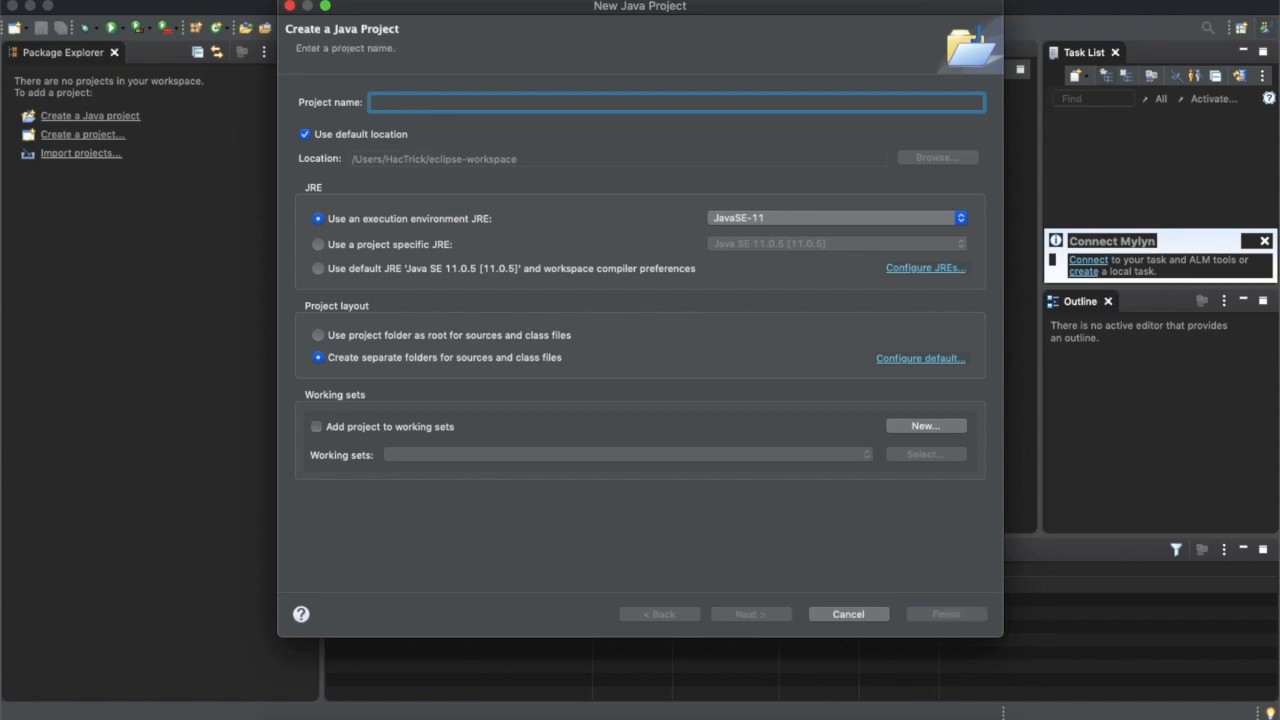
type("New Project")
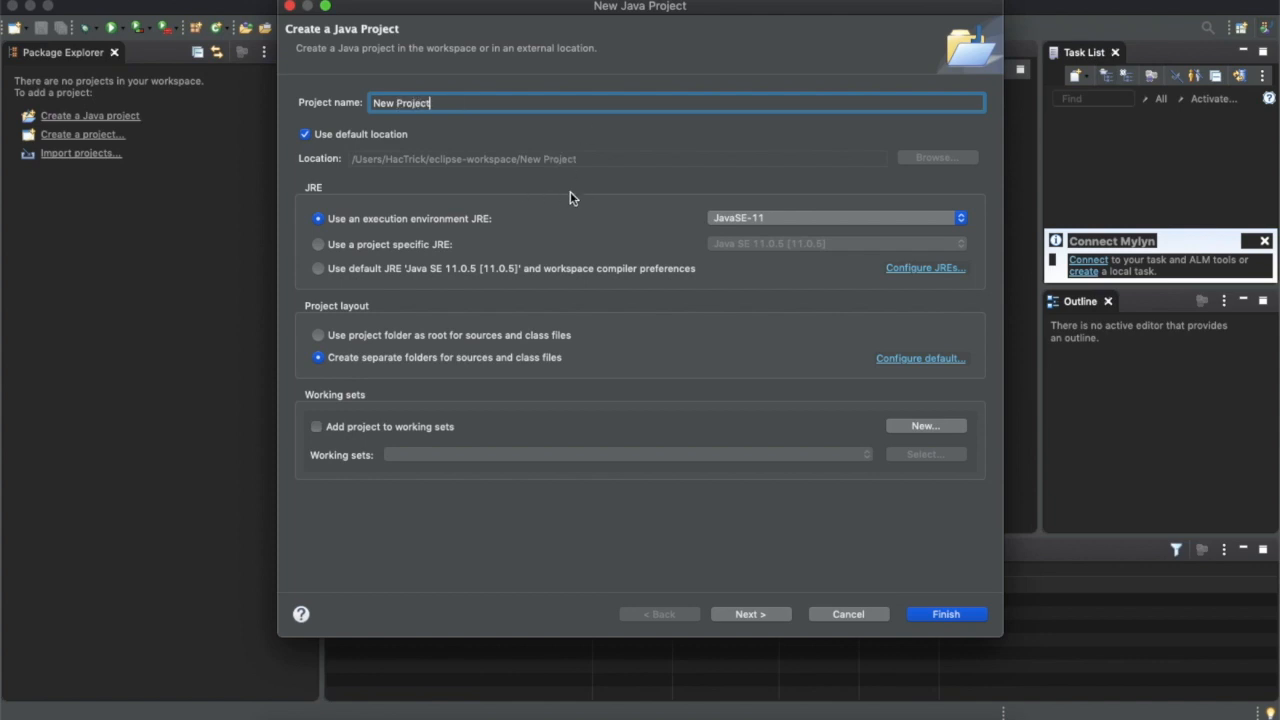
left_click(777, 614)
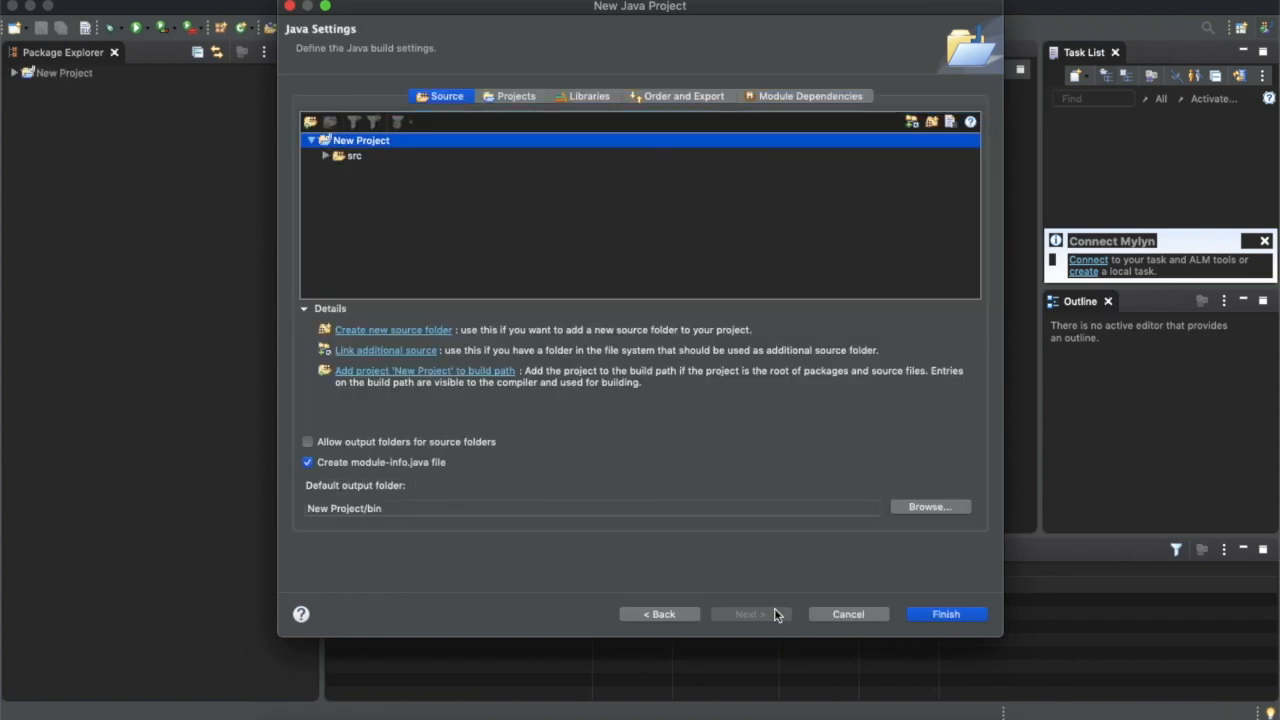
left_click(946, 614)
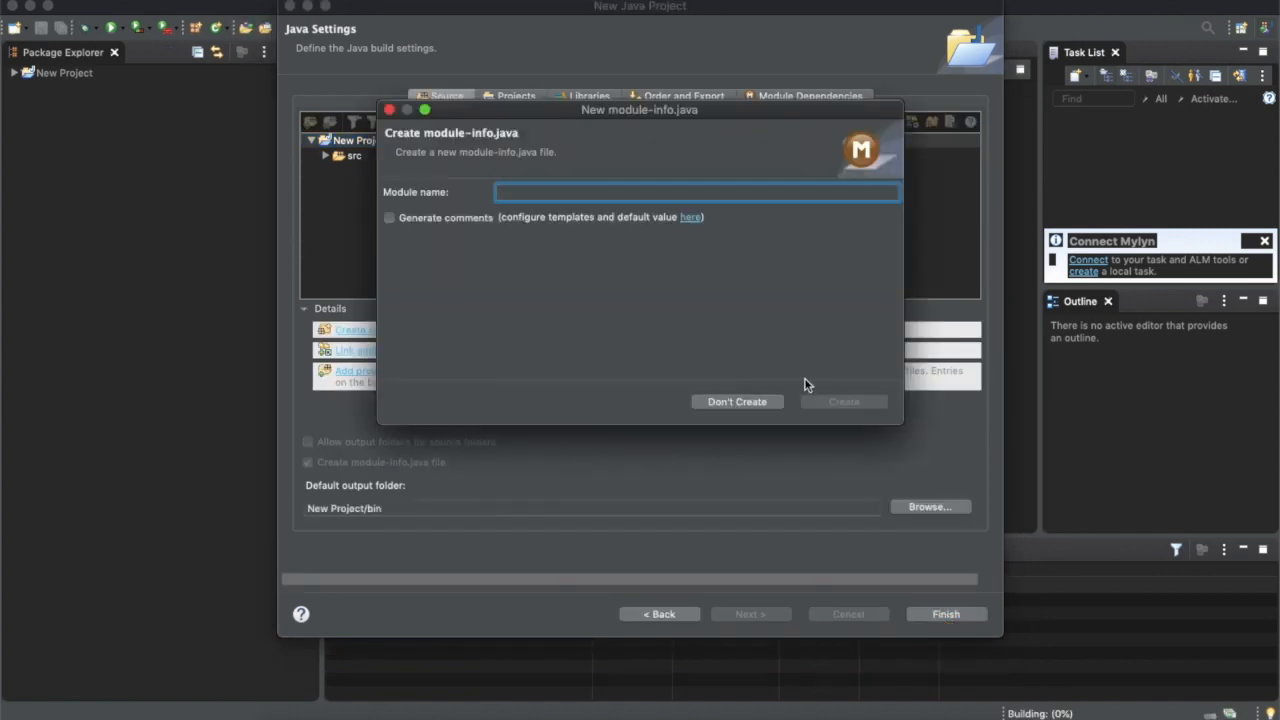
left_click(755, 410)
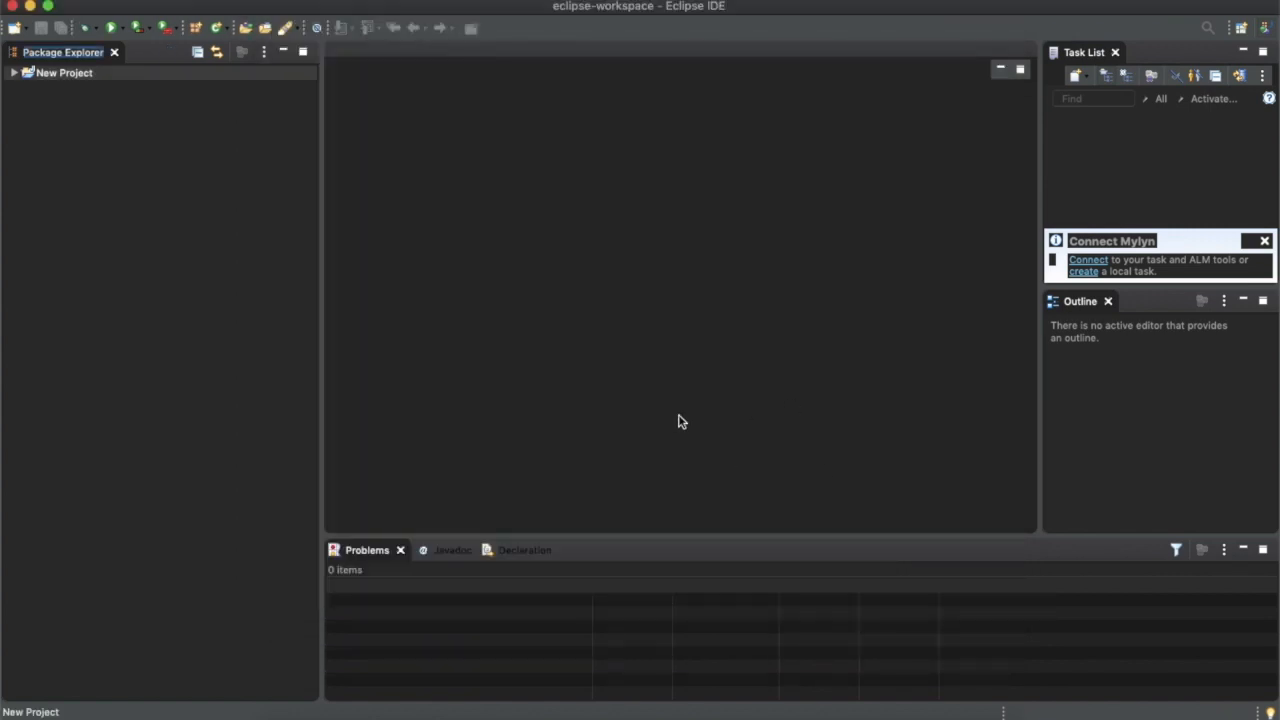
Start a new Java class in the src folder of New Project and name it Hello
left_click(46, 103)
right_click(46, 103)
mouse_move(100, 108)
left_click(345, 175)
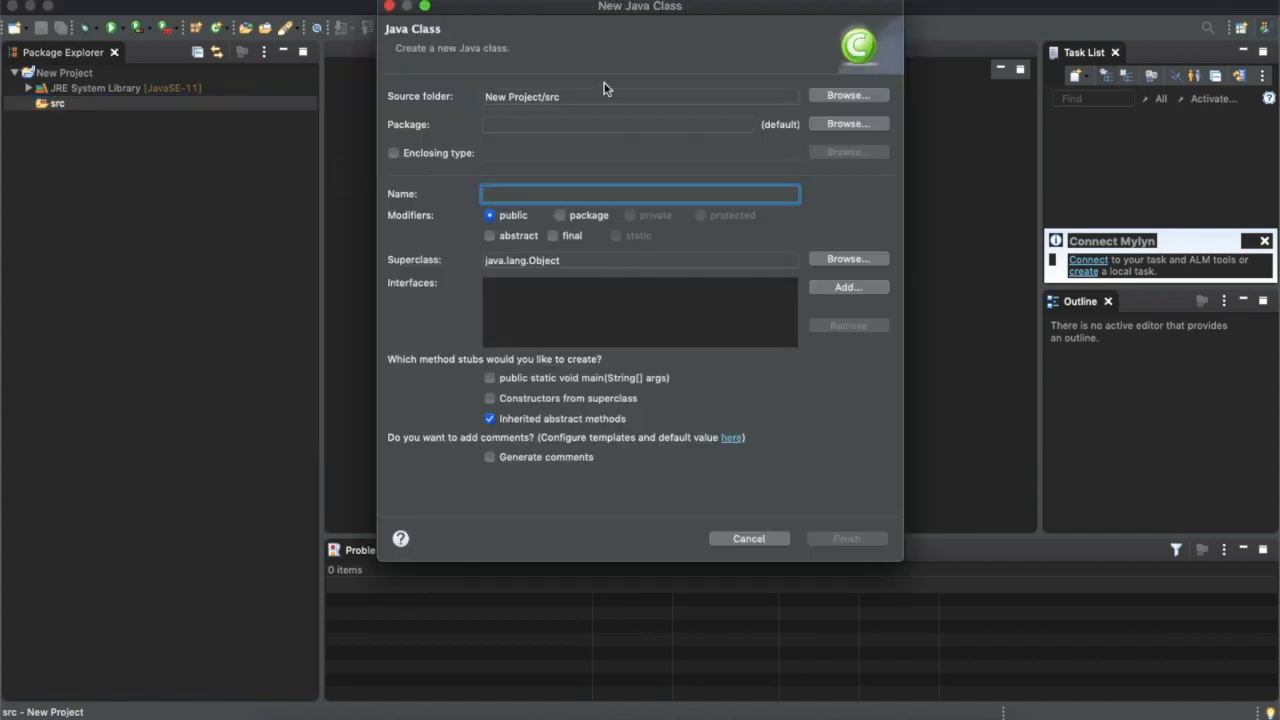
left_click(534, 121)
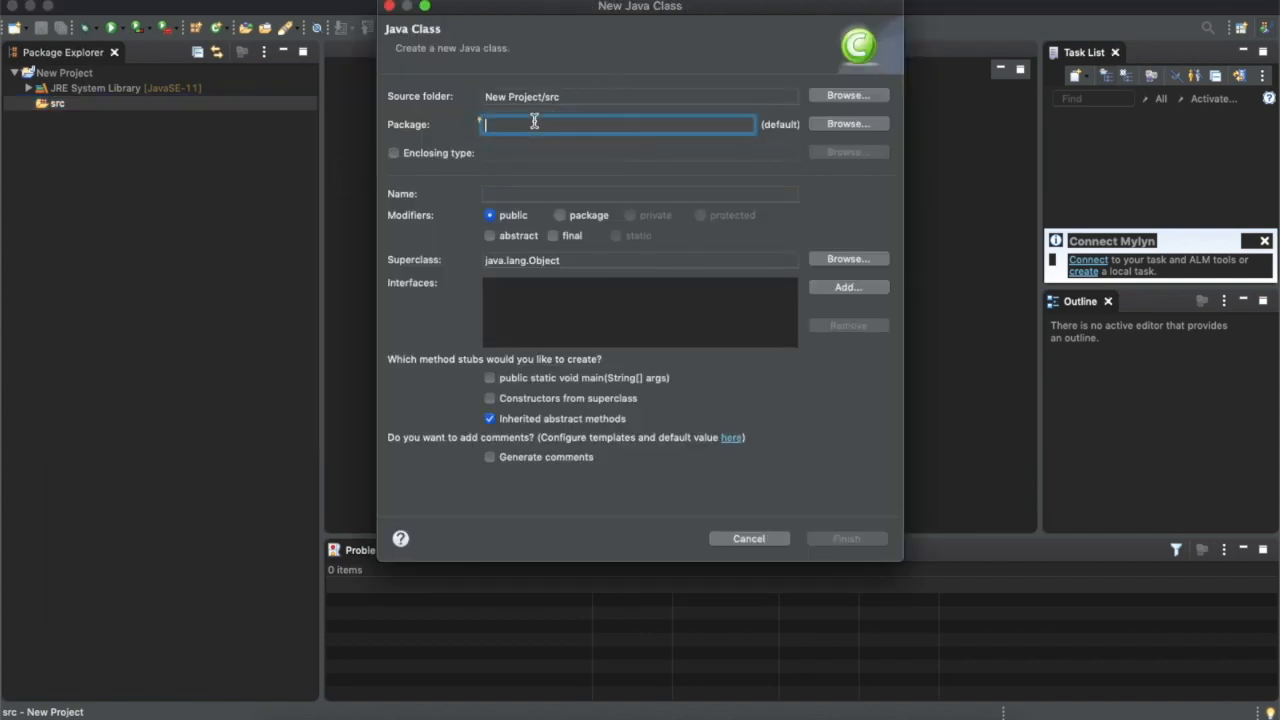
left_click(556, 194)
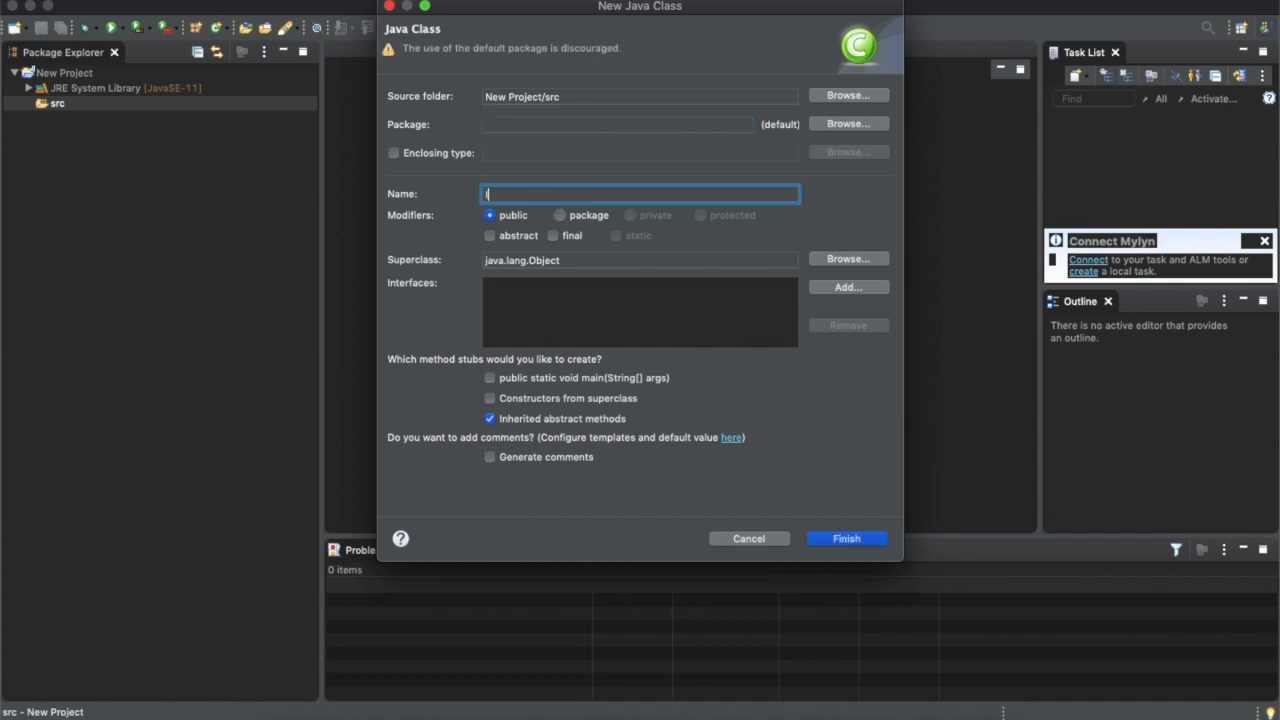
key("BackSpace")
key("BackSpace")
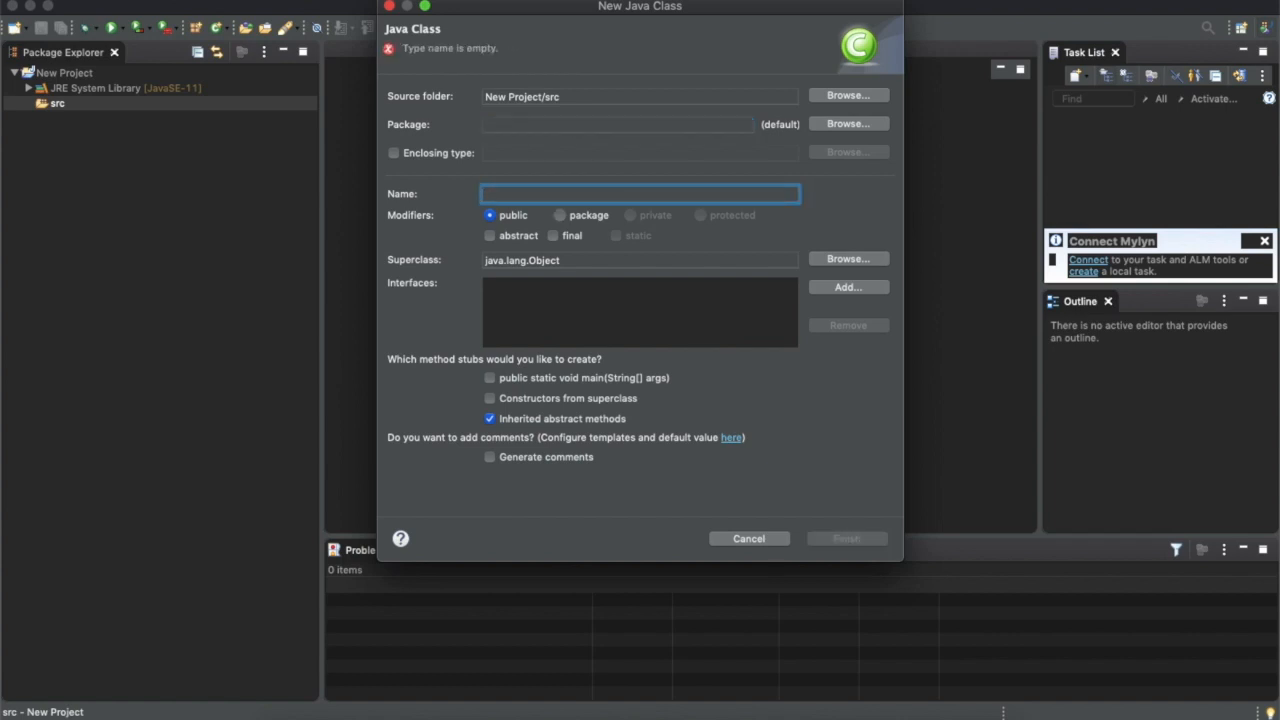
type("Hello")
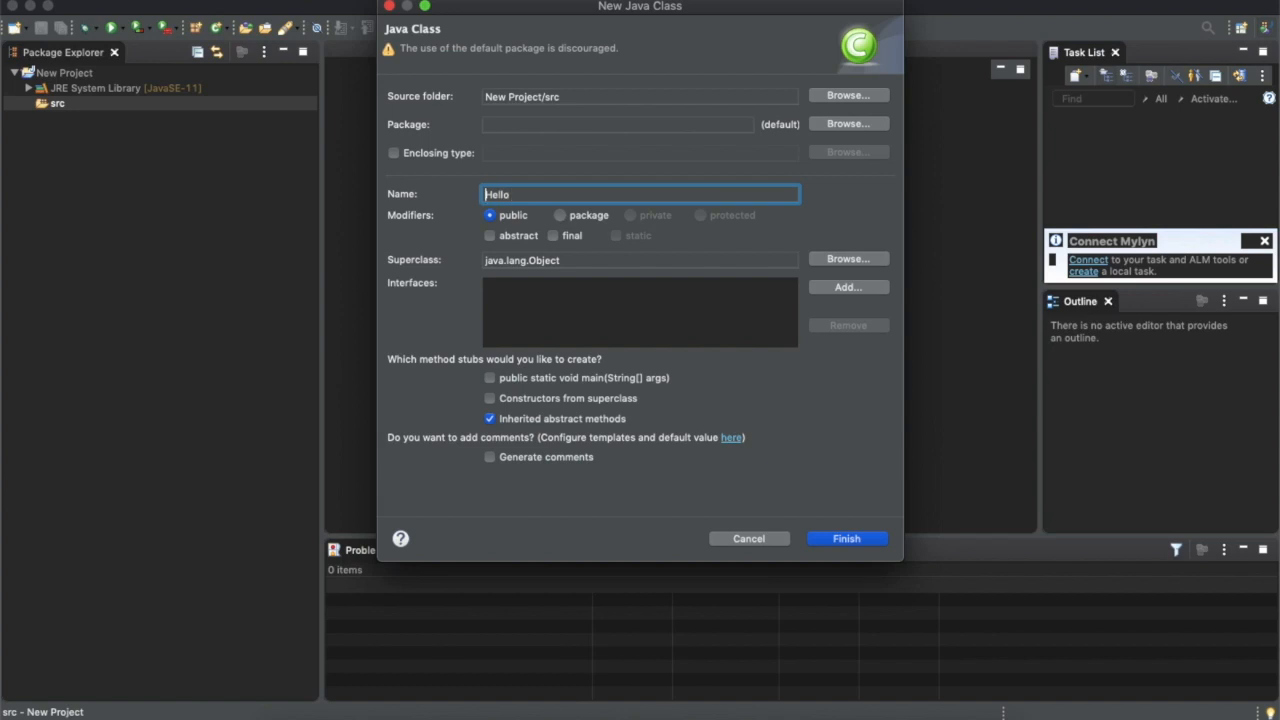
Set the class's package to intro, include the public static void main method stub, and create the class
left_click(570, 122)
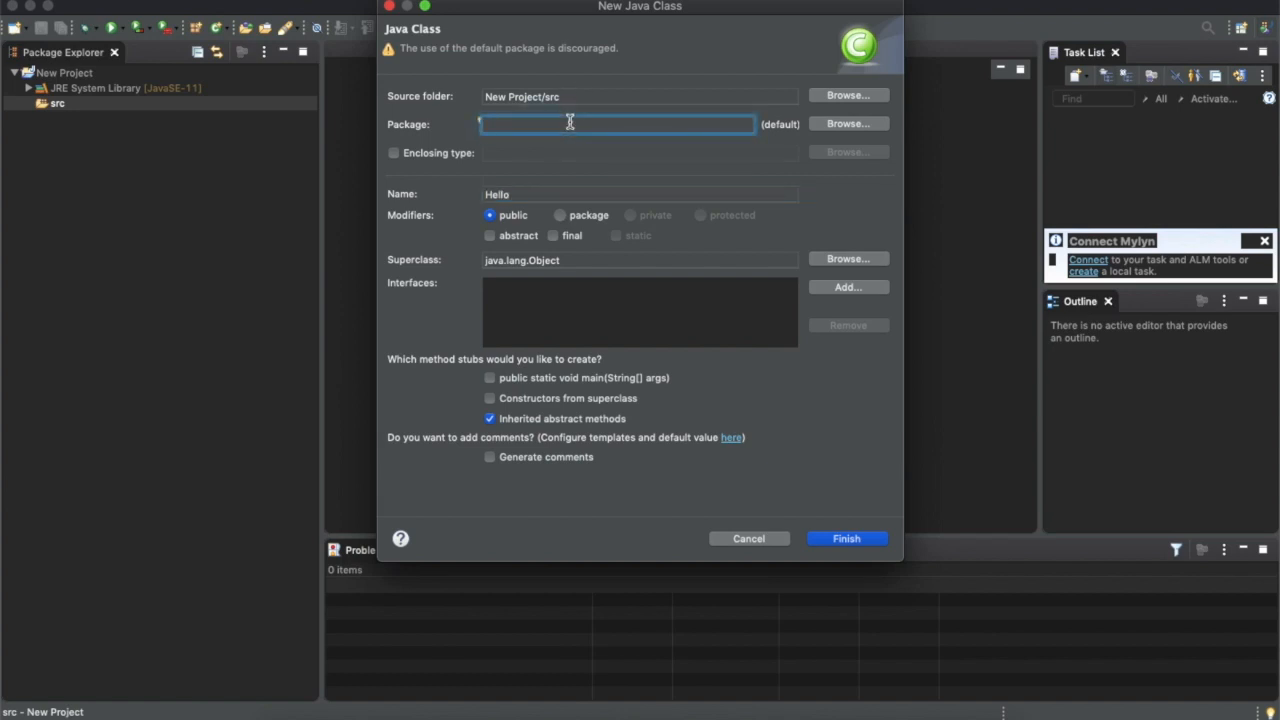
type("newp")
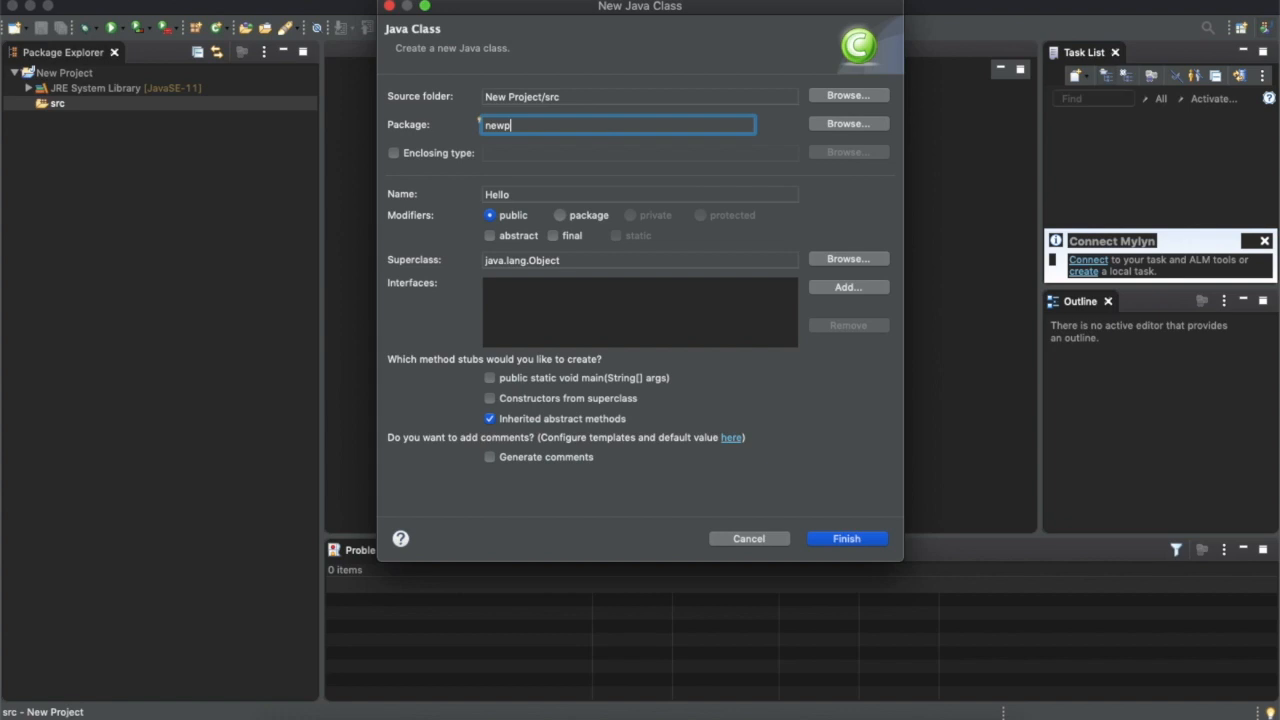
key("BackSpace")
key("BackSpace")
key("BackSpace")
type("jntro")
left_click(489, 379)
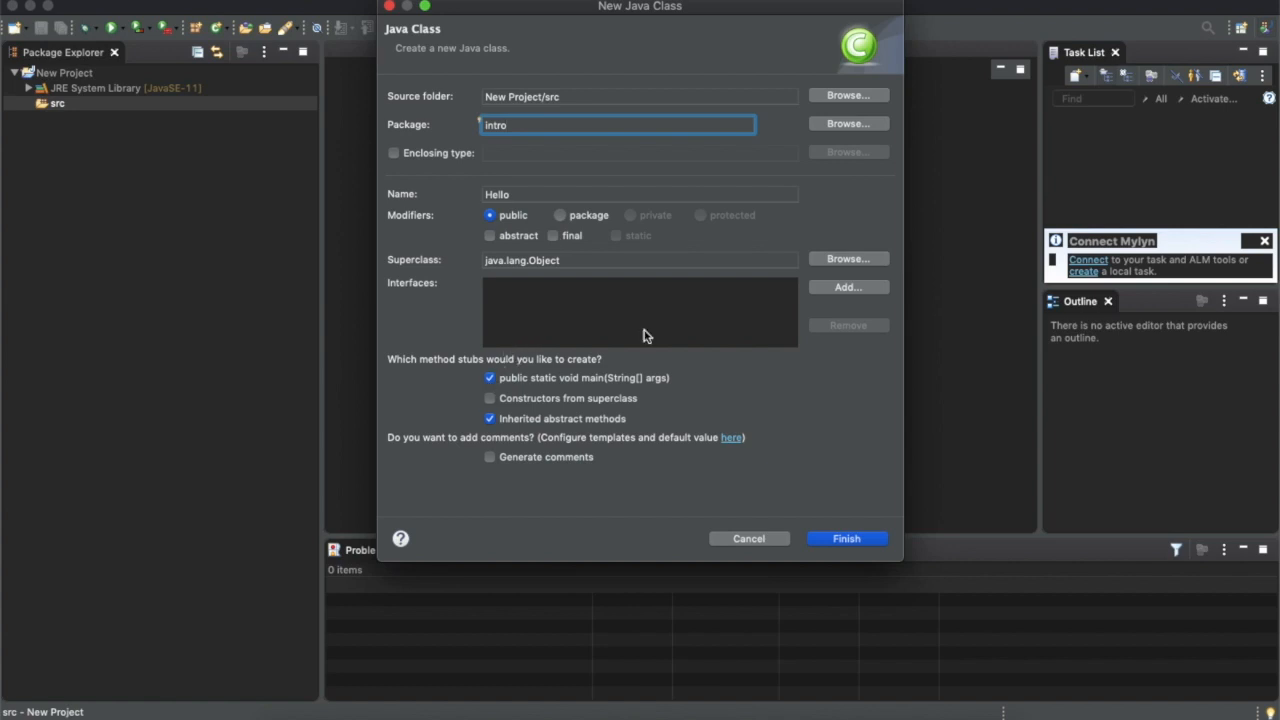
left_click(838, 541)
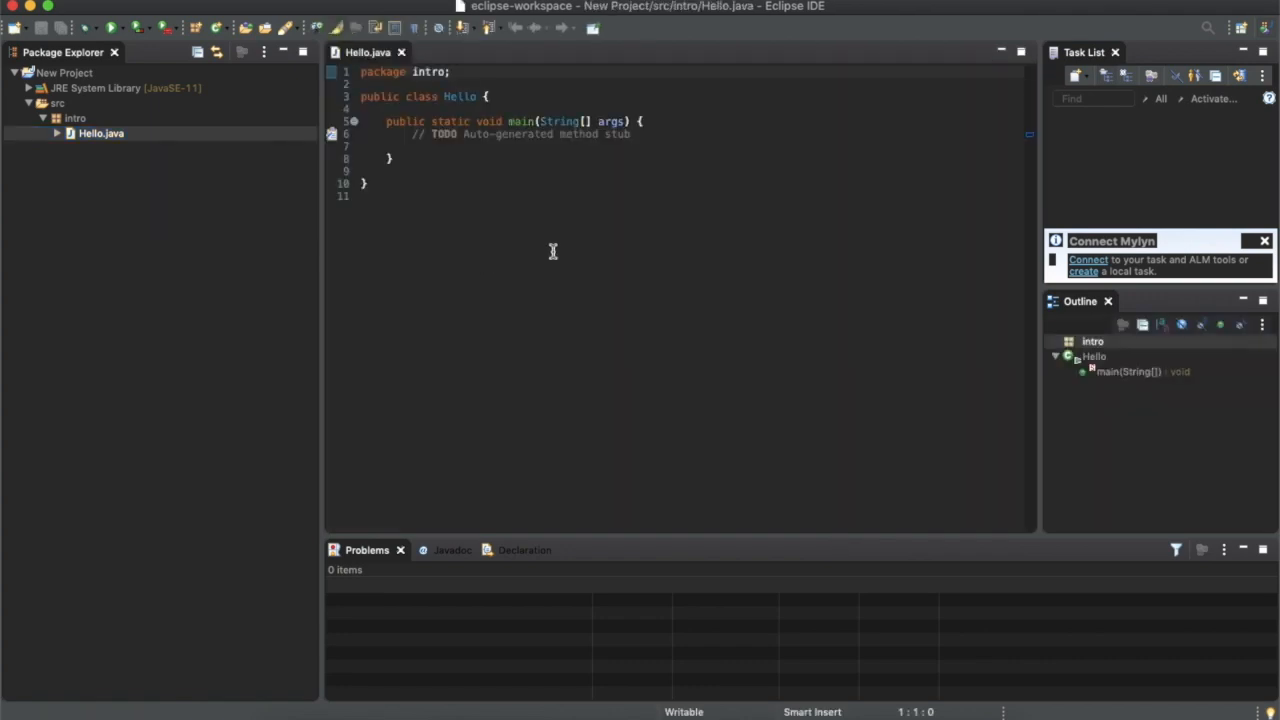
Add System.out.println("Hello, Here is HacTrick"); below the TODO comment in the main method
left_click(657, 134)
key("Return")
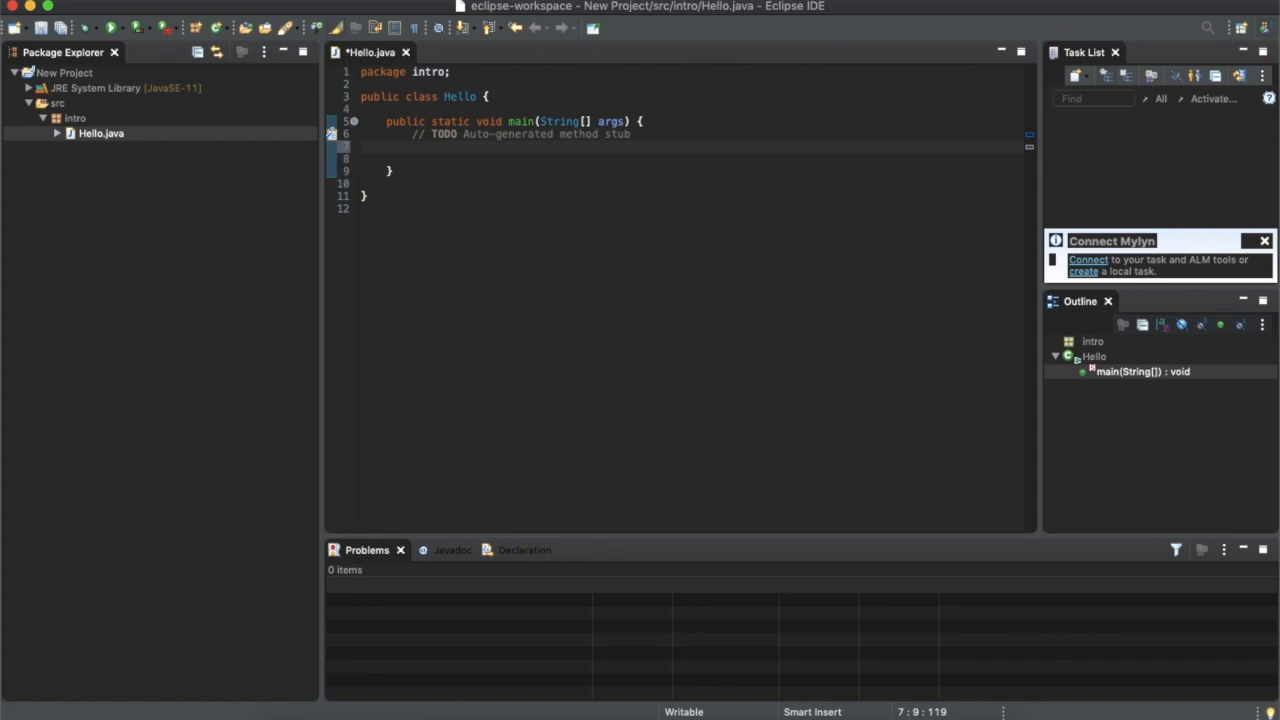
type("System.out.p")
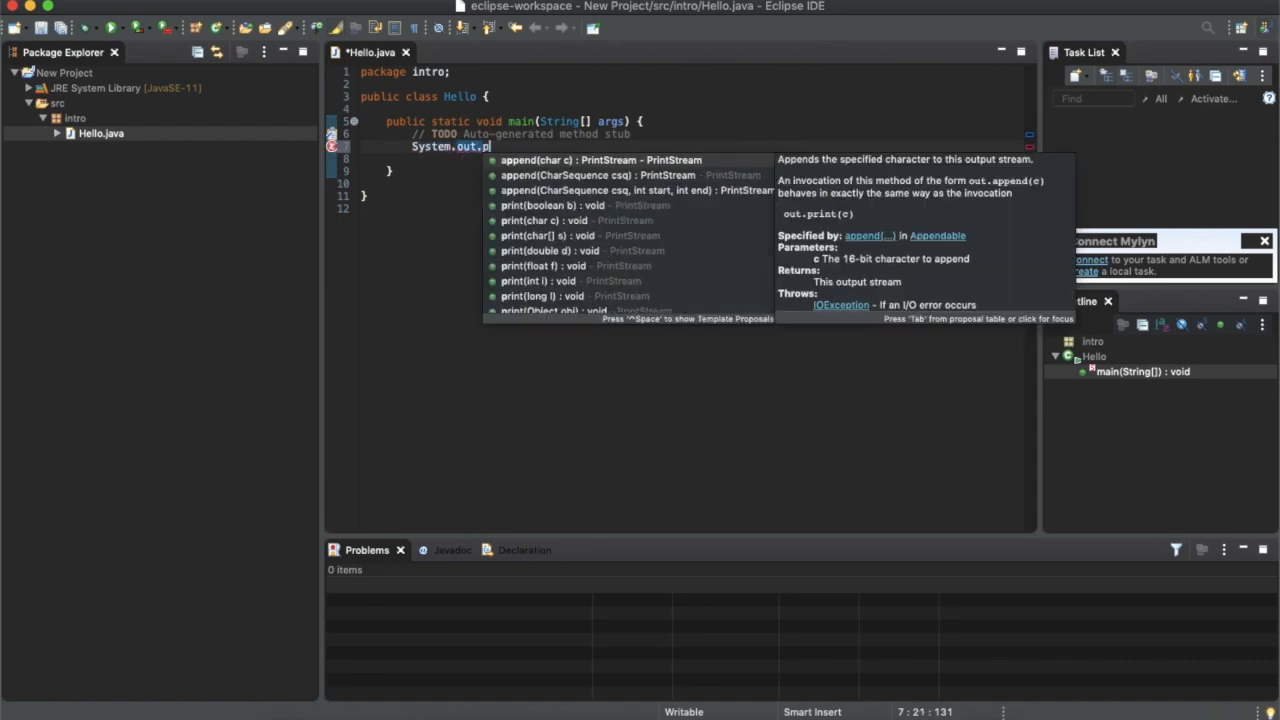
type("rint")
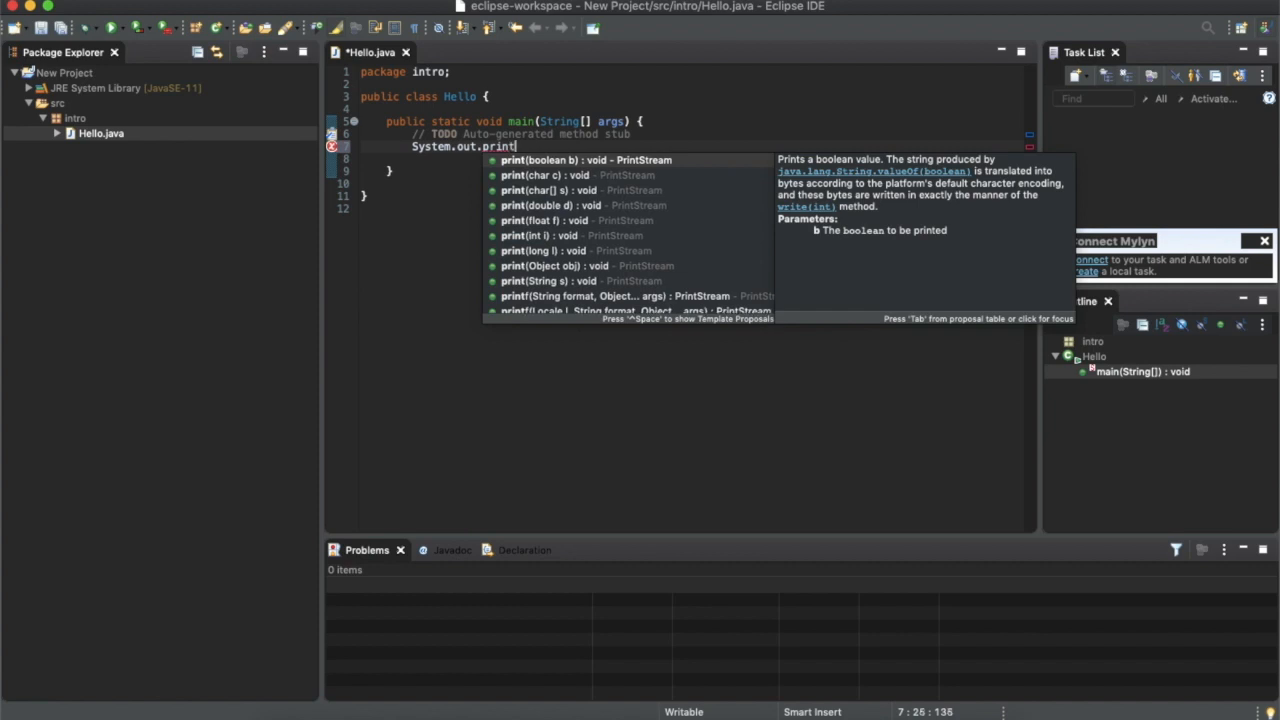
type("ln(\"Hello, He")
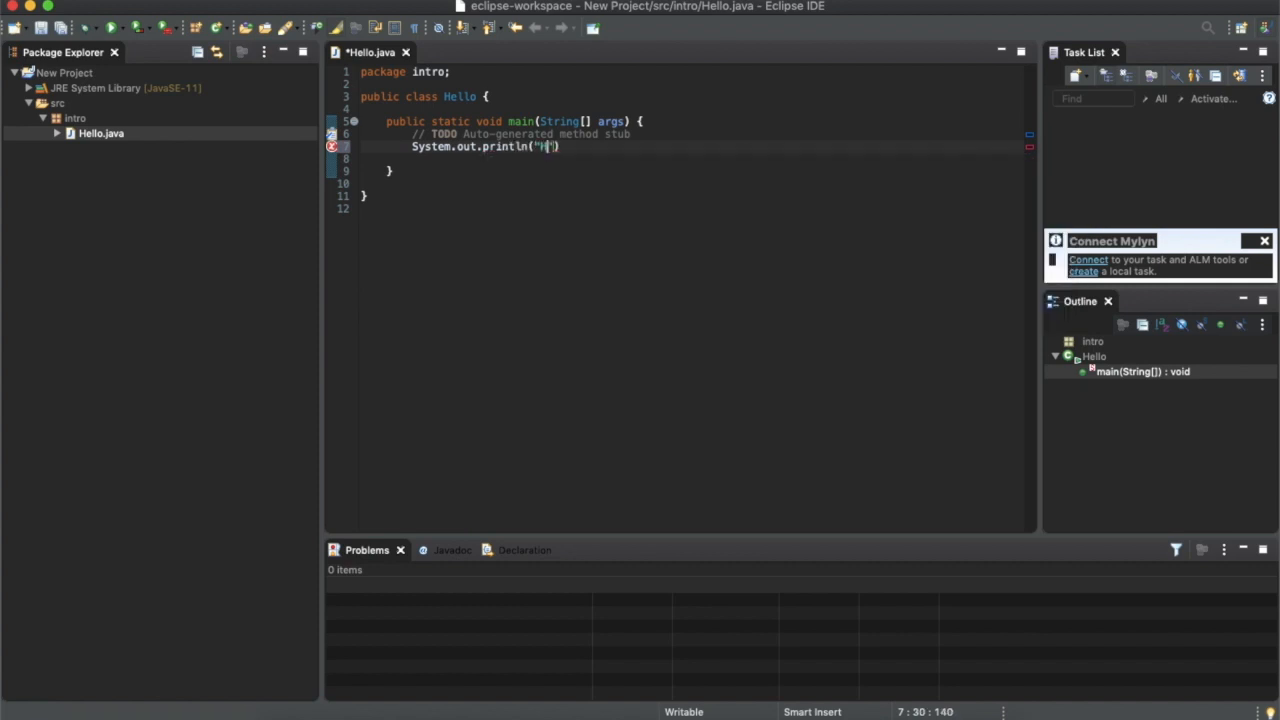
type("re is HacTrick")
left_click(731, 150)
type(";")
Add a second println line by auto-completing sysout, with the text "For this Press CONTROL + SPACE"
key("Return")
type("sysout")
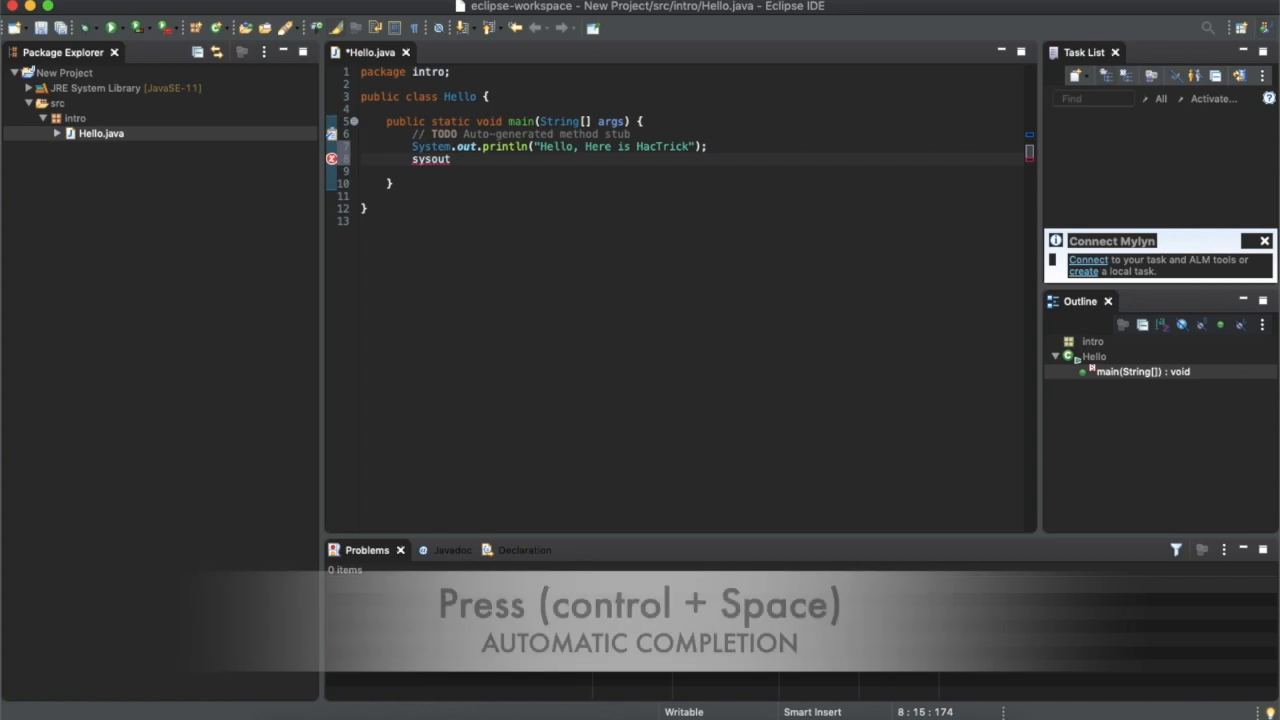
key("ctrl+space")
type("\"")
type("For this ")
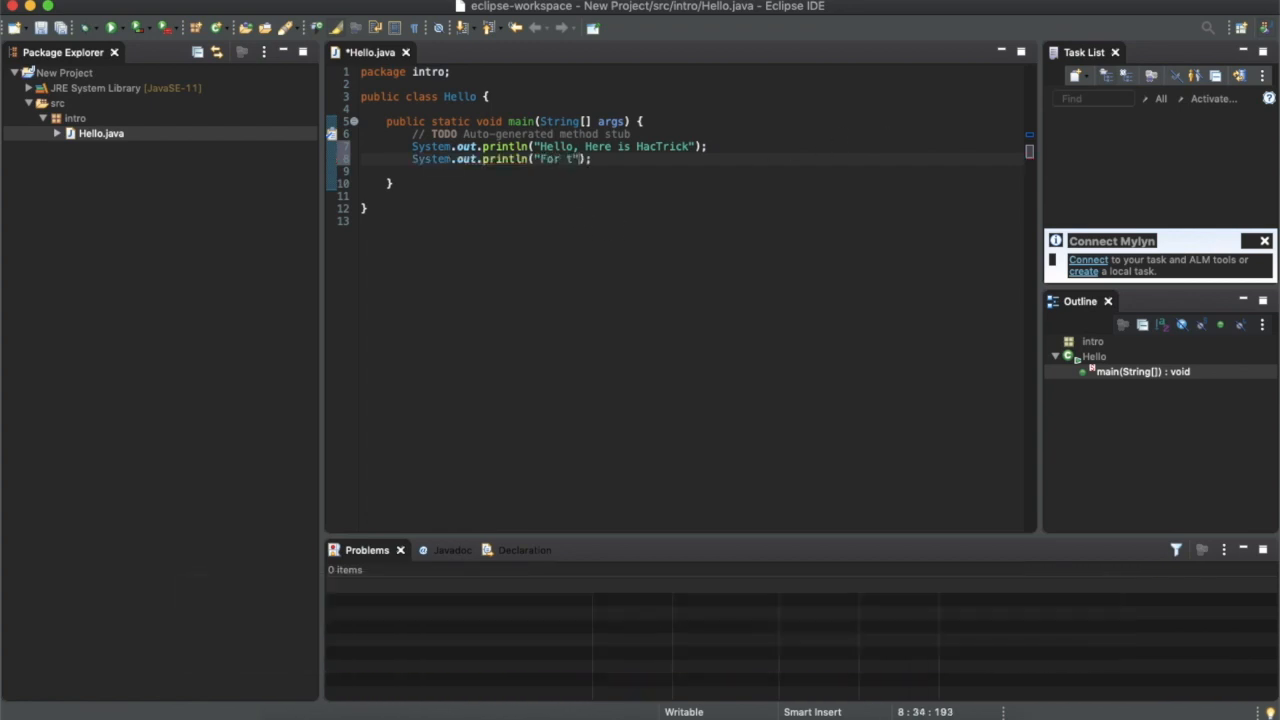
type("Press CONTROL + SPACE")
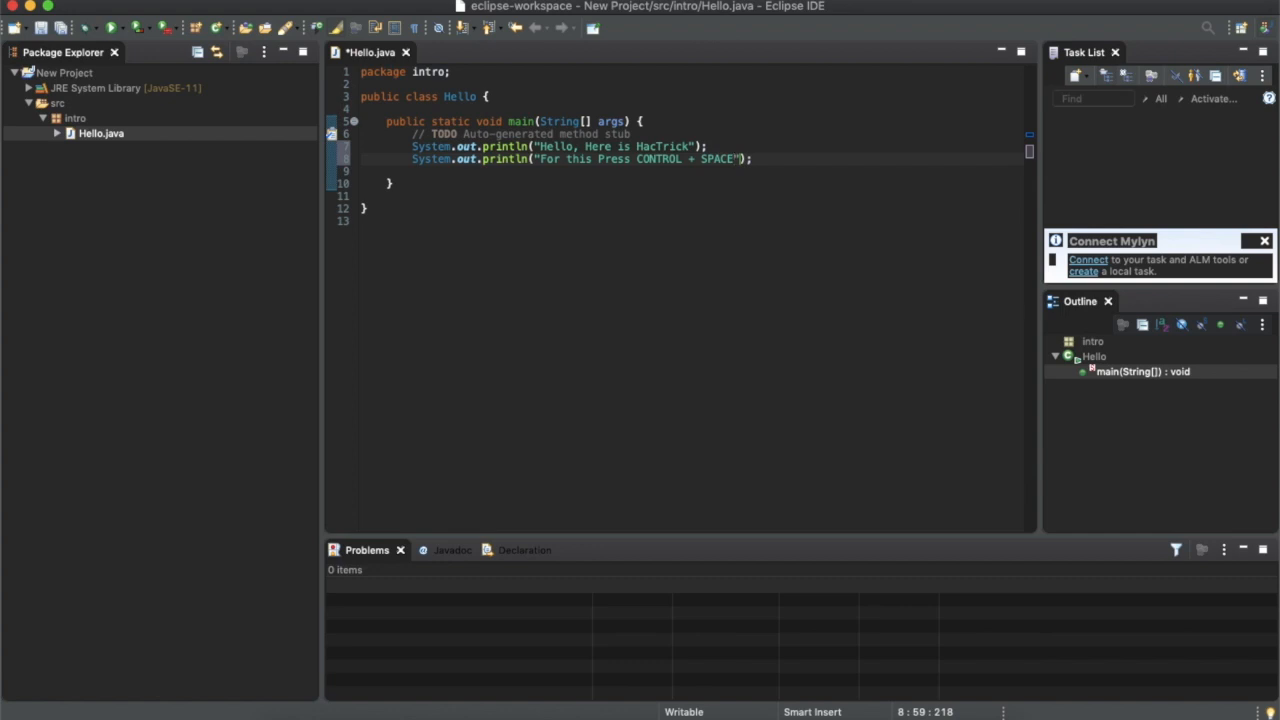
type(") Button")
Change the second println text to "For this Press (CONTROL + SPACE) Button"
key("Left")
key("Left")
key("Left")
key("Left")
key("Left")
key("Left")
key("Left")
type("(")
left_click(742, 227)
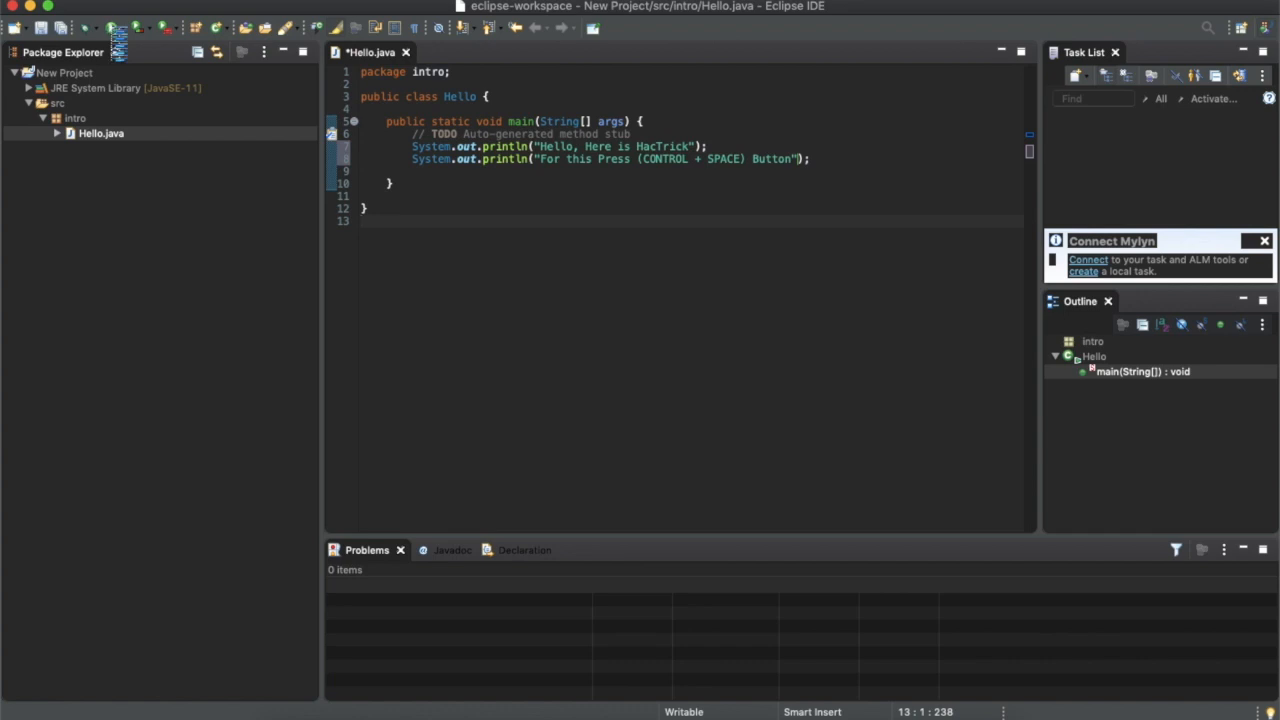
Run the Hello program, saving Hello.java with the option to always save resources before launching
left_click(112, 30)
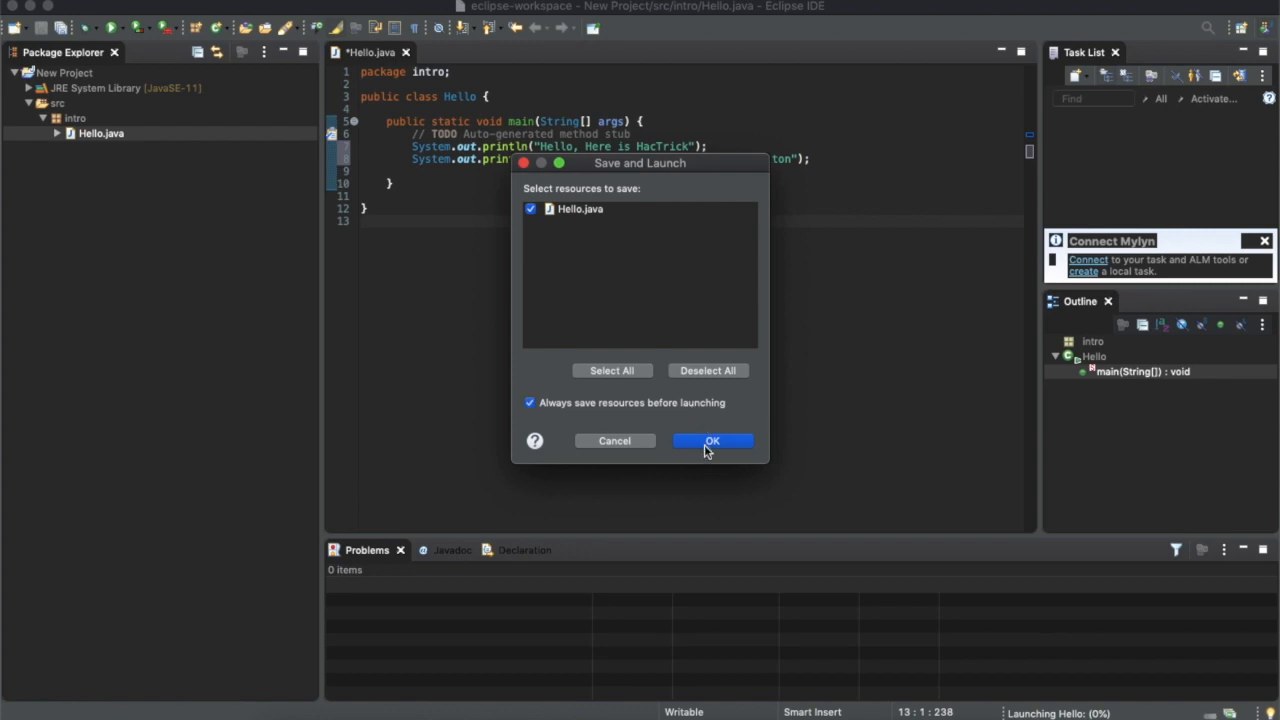
left_click(708, 442)
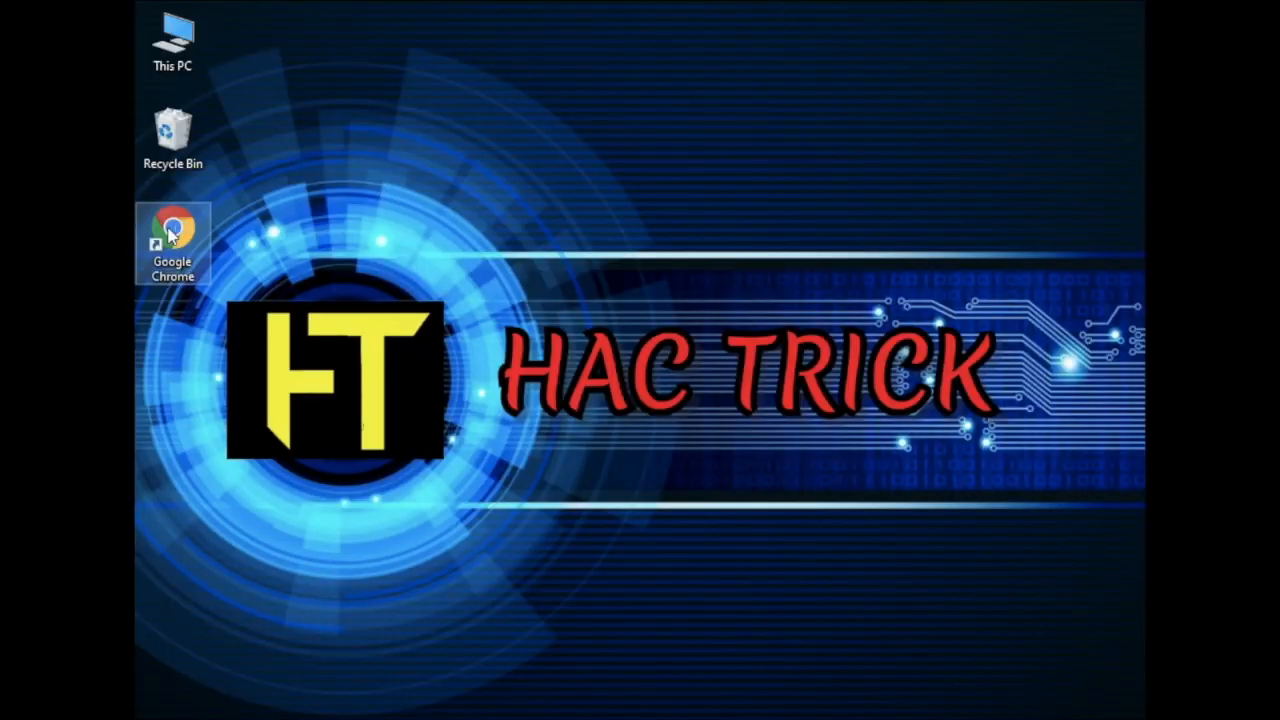
On the Windows machine, open Chrome, search for "jdk", and open Oracle's Java SE 14 JDK download page
double_click(170, 228)
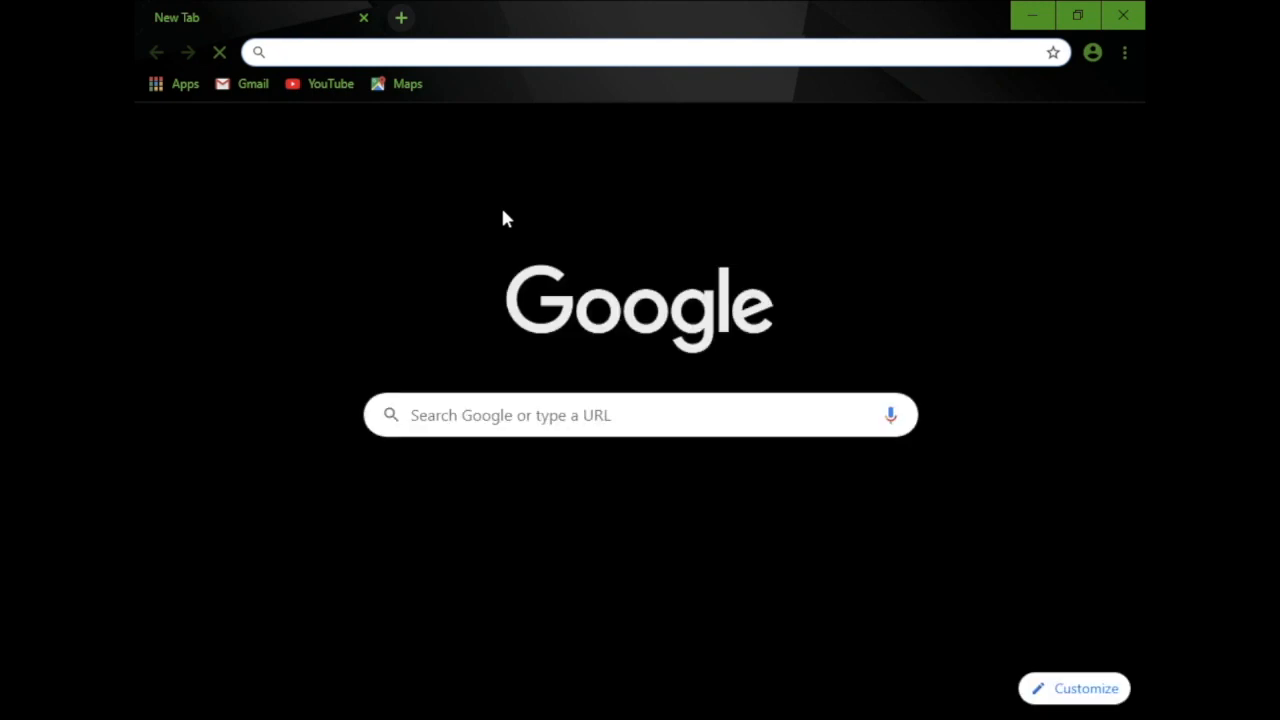
type("jdk")
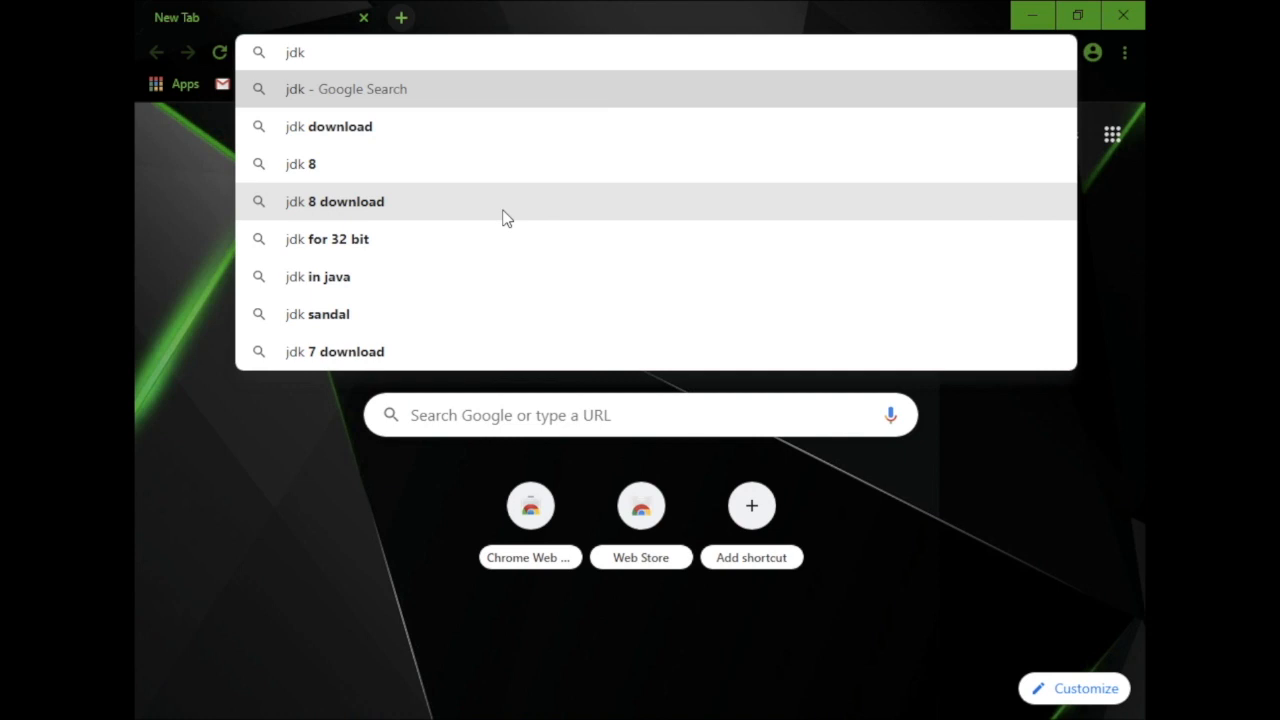
key("Return")
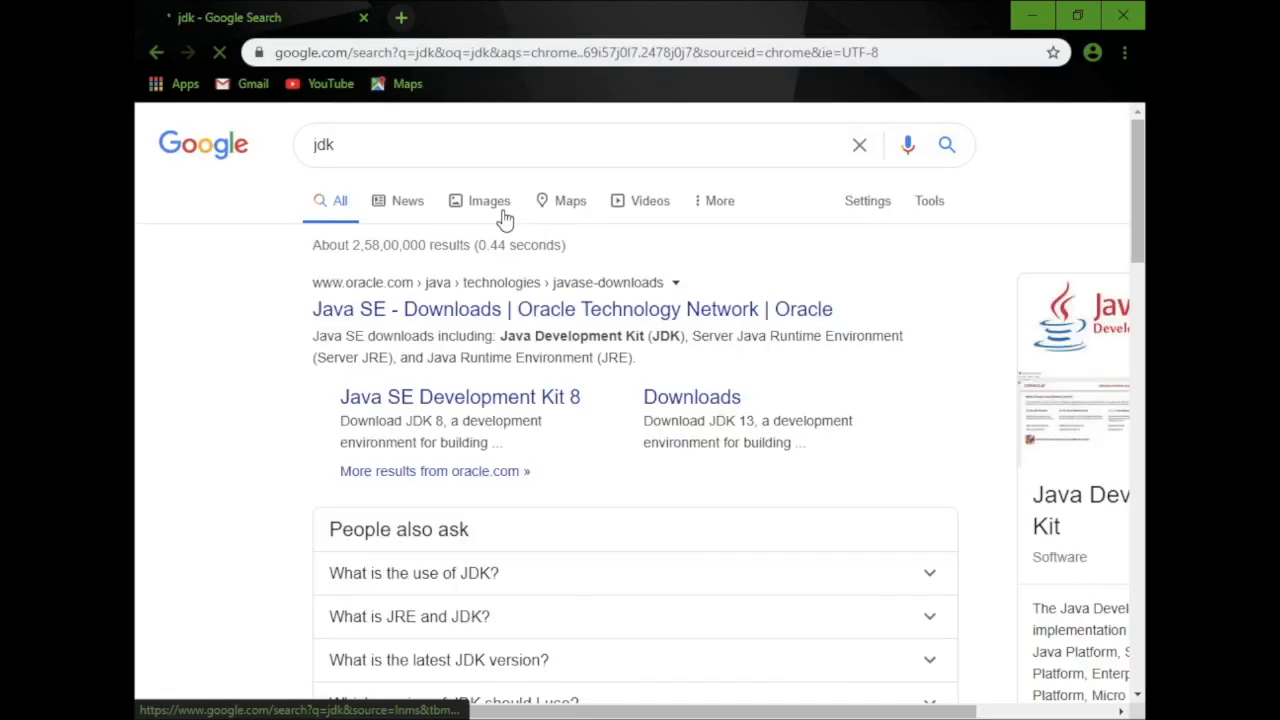
left_click(440, 318)
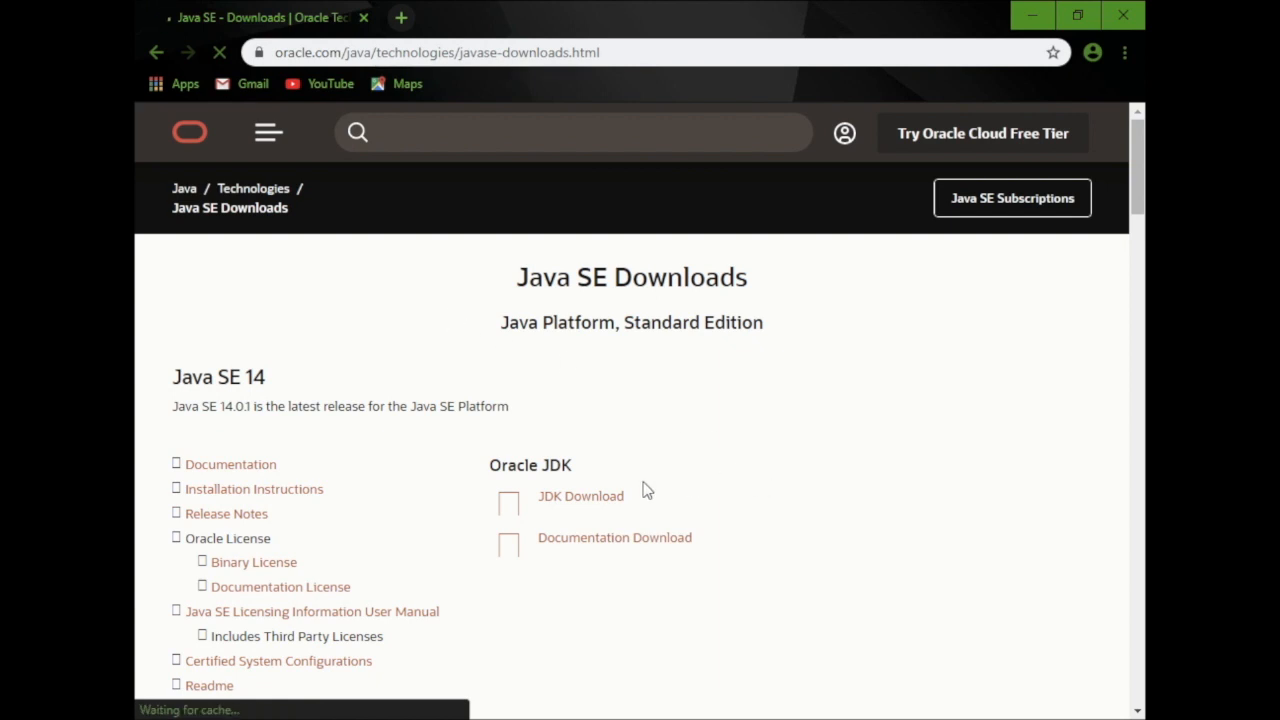
left_click(569, 511)
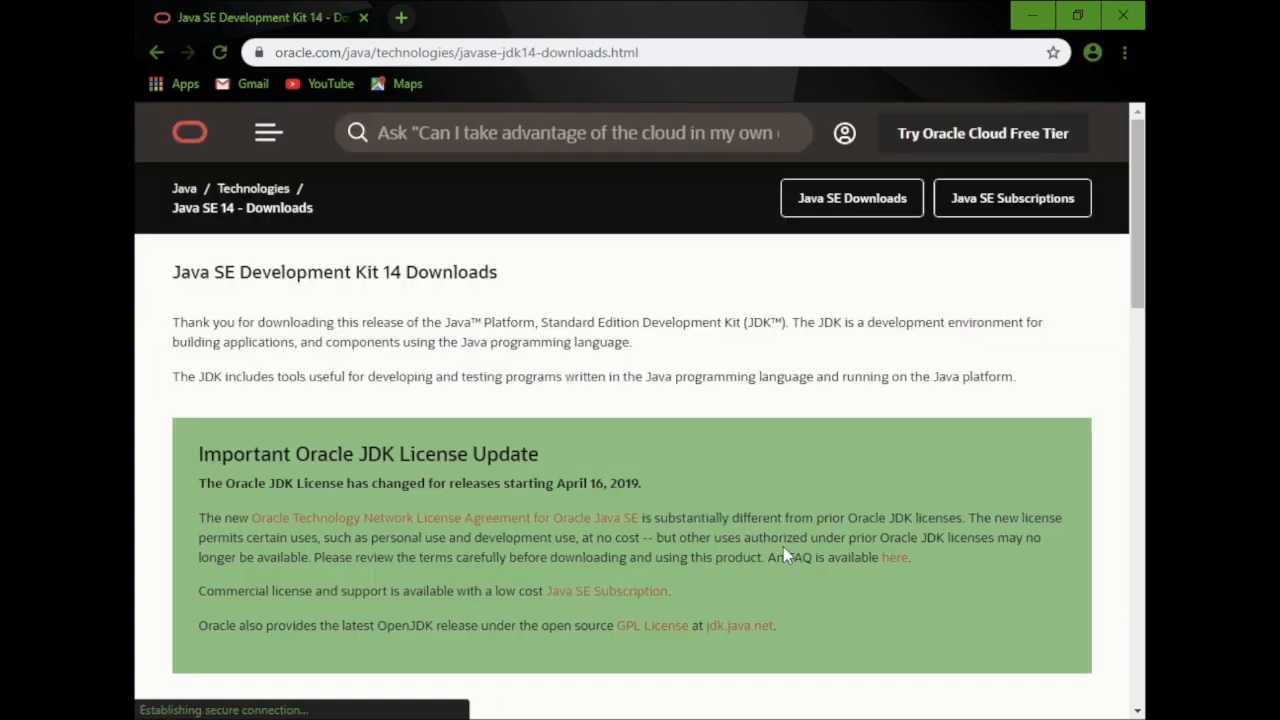
Accept the Oracle license agreement and download the Windows x64 Installer, jdk-14.0.1_windows-x64_bin.exe
scroll(785, 555, "down", 4)
scroll(785, 555, "down", 1)
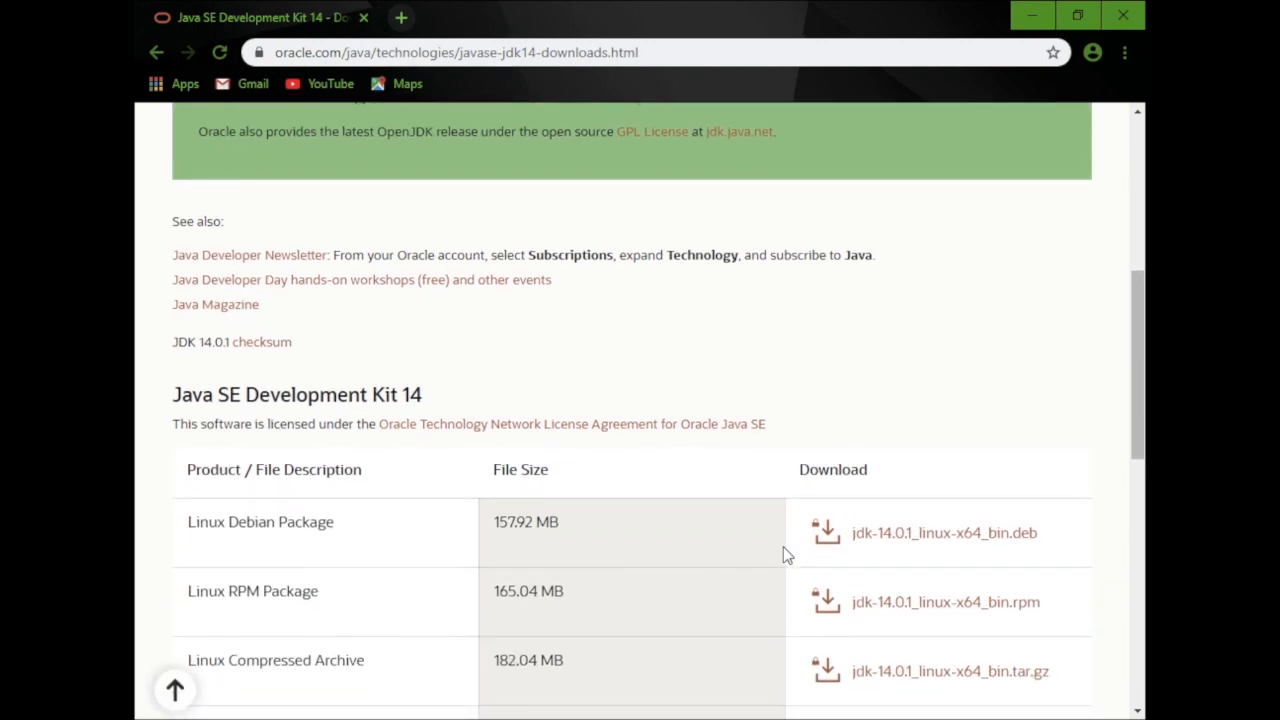
scroll(785, 555, "down", 1)
scroll(785, 555, "down", 2)
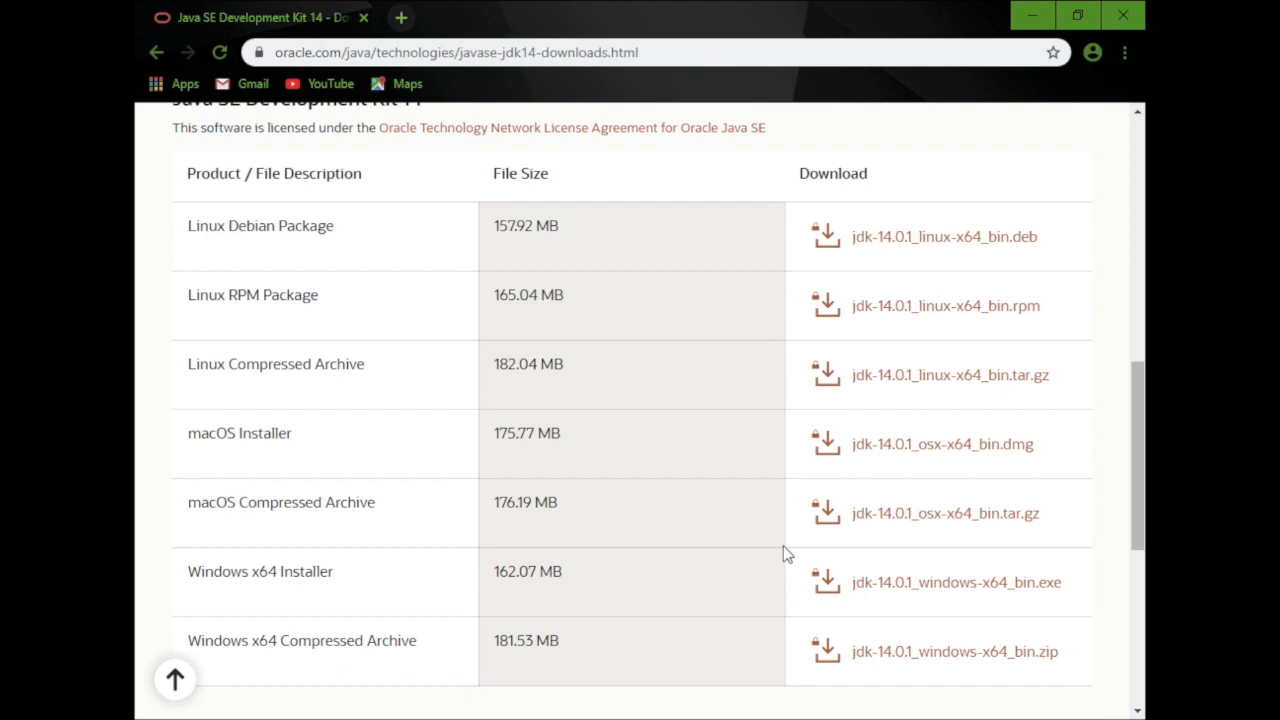
scroll(785, 555, "down", 2)
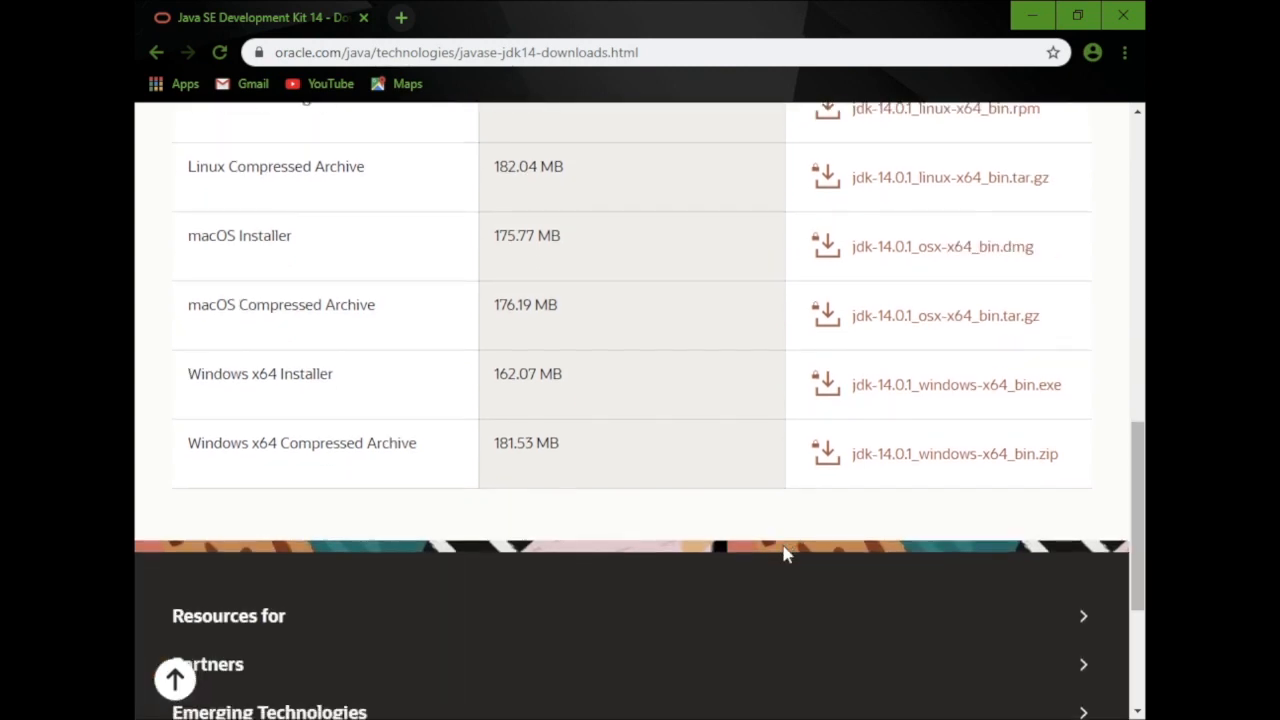
left_click(910, 388)
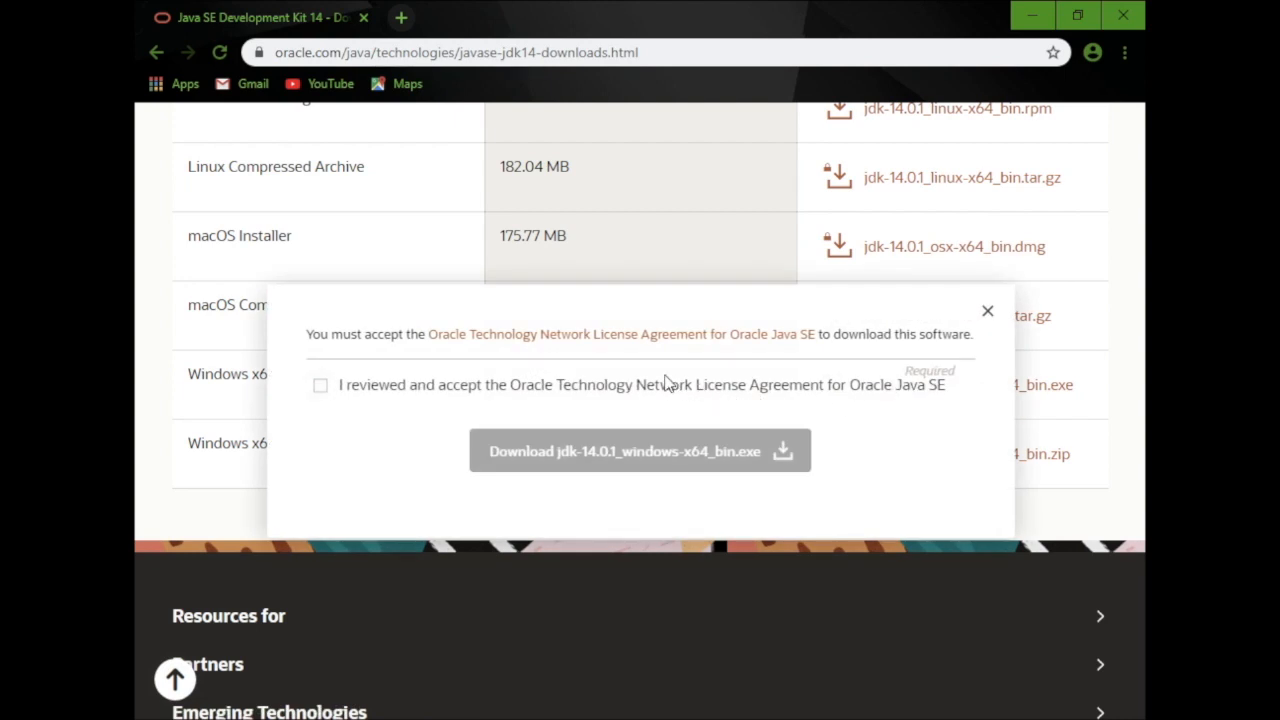
left_click(320, 386)
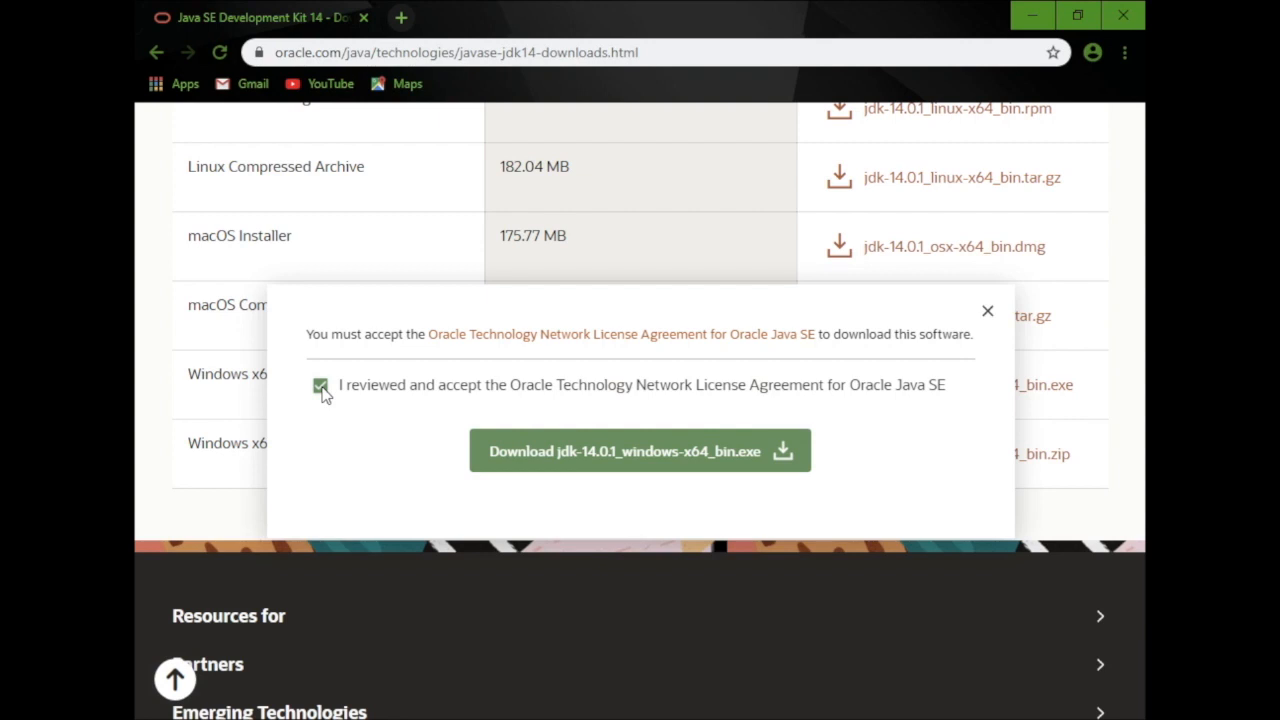
left_click(586, 443)
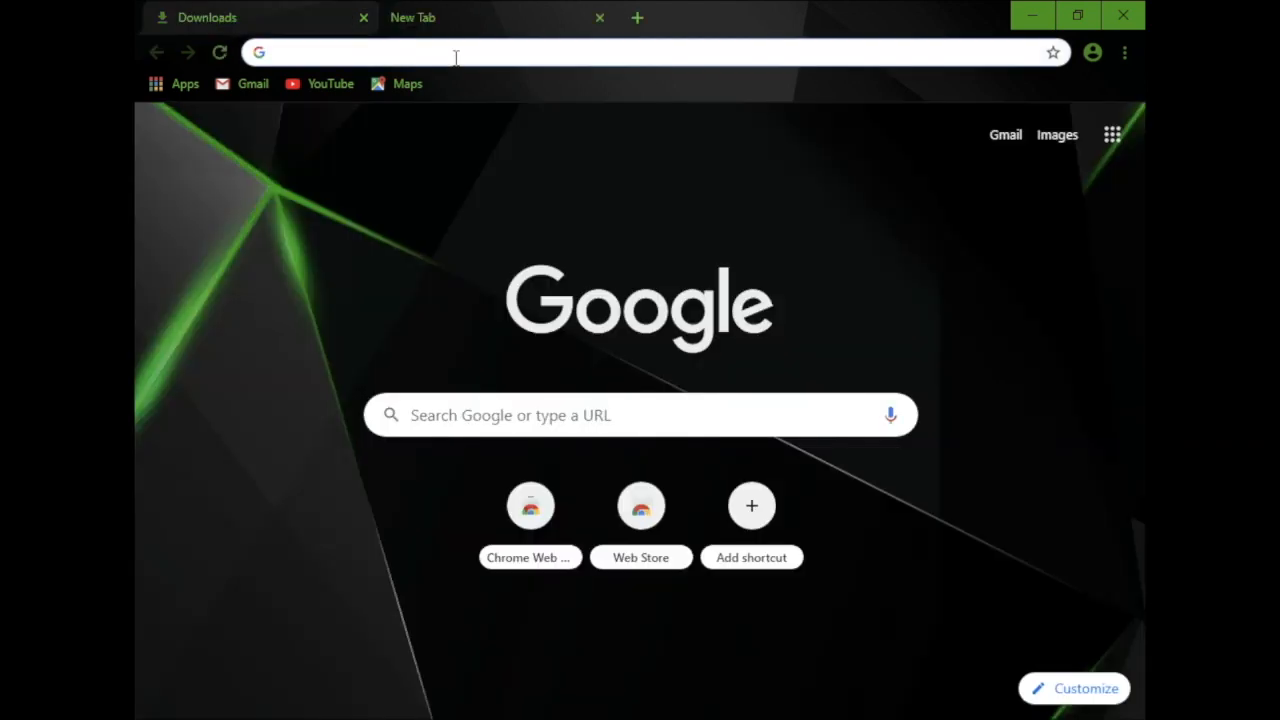
Search Google for "java eclipse", close the Downloads tab, and open the Eclipse IDE for Java Developers result
type("java")
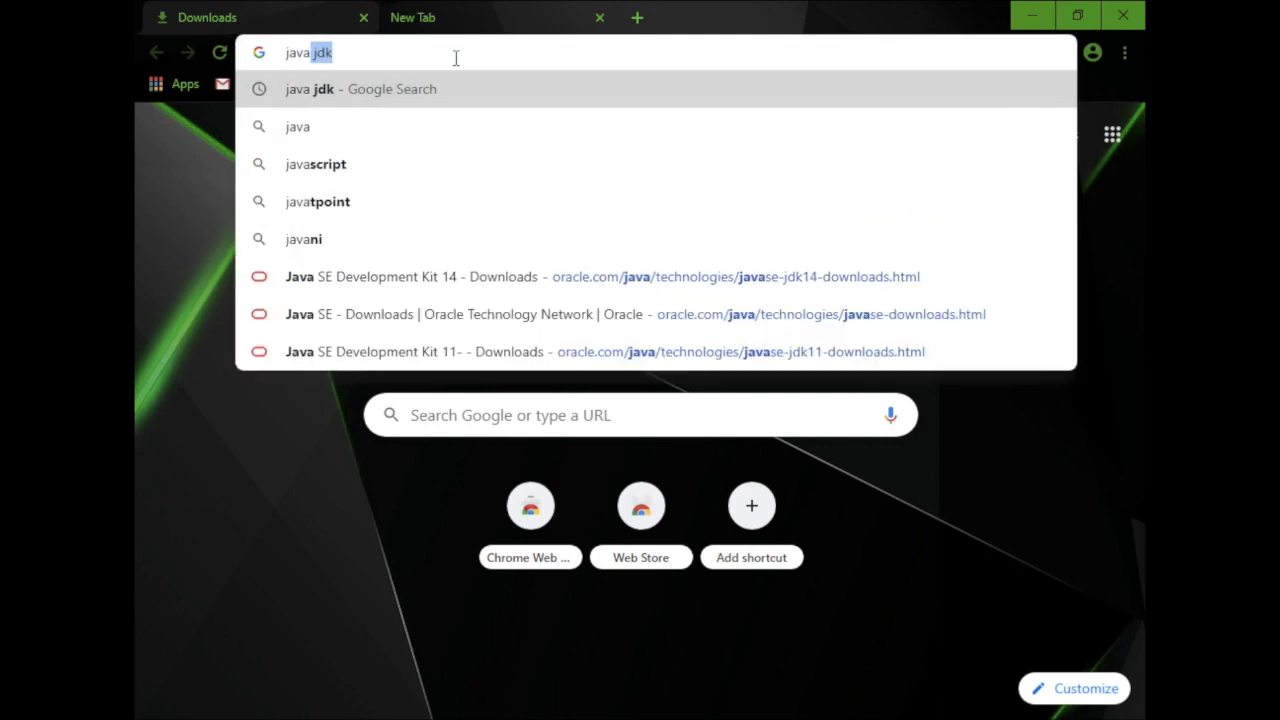
type(" e")
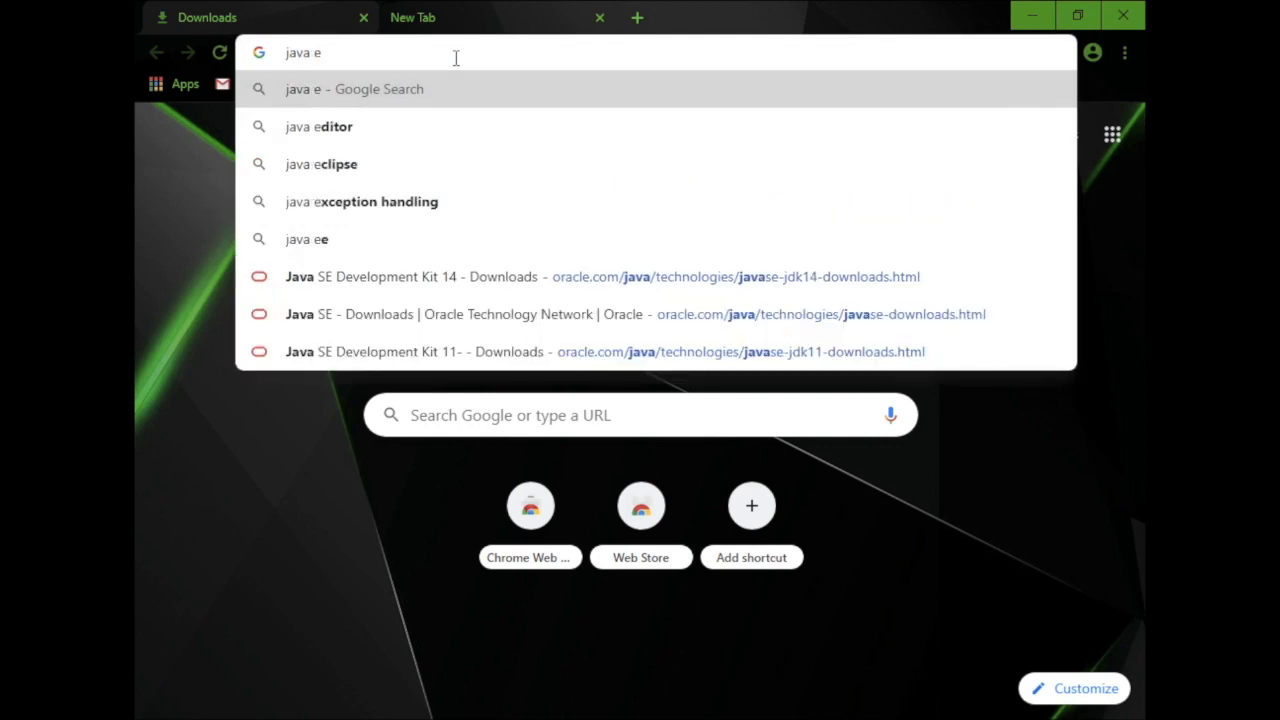
type("clipse")
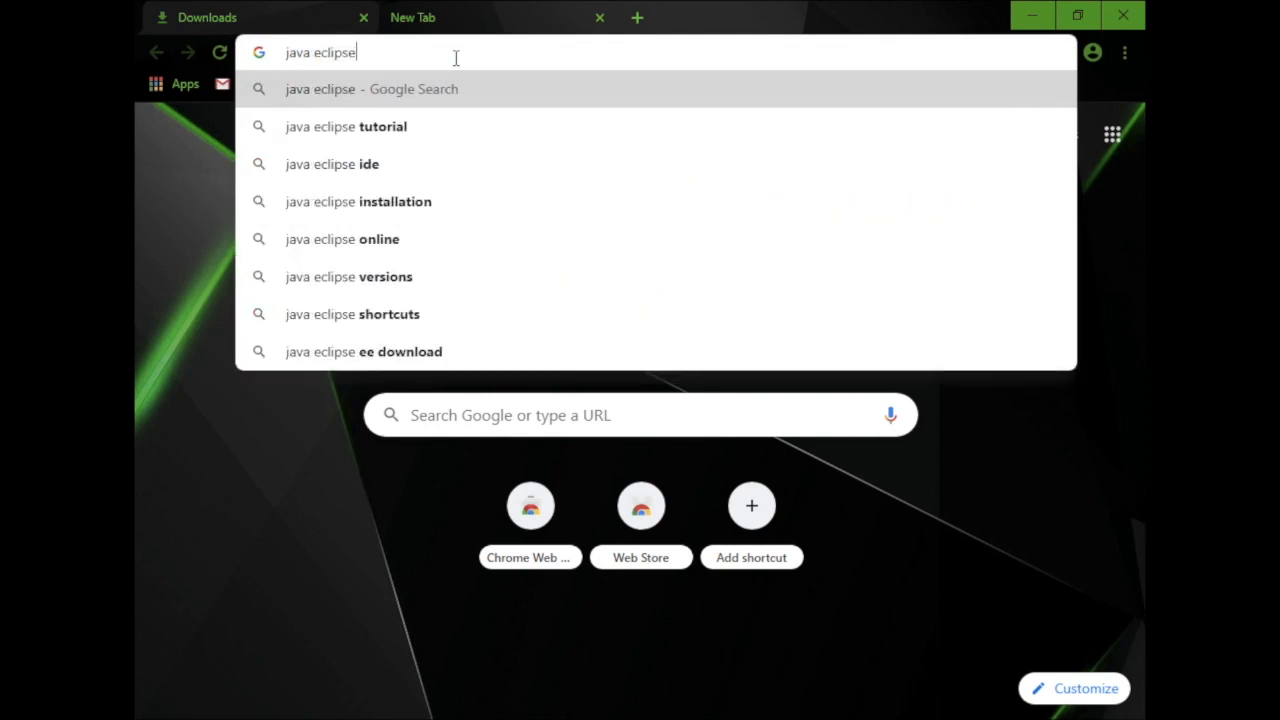
key("Return")
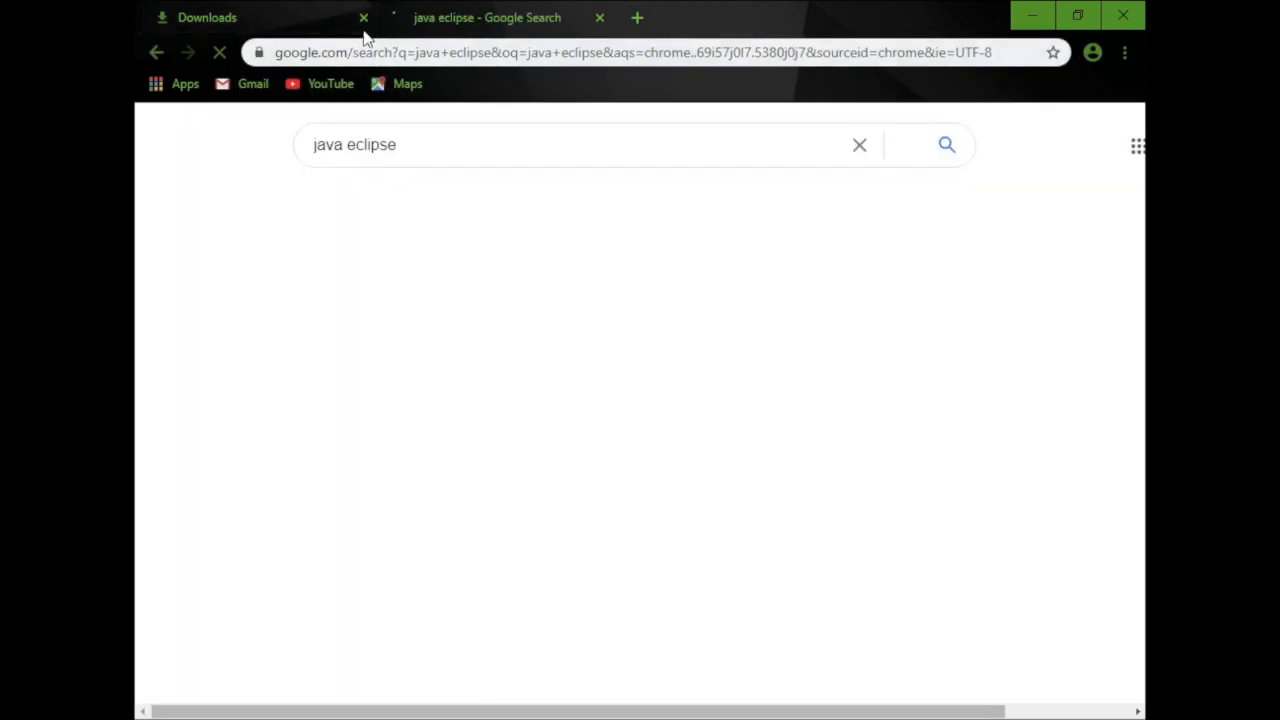
left_click(363, 17)
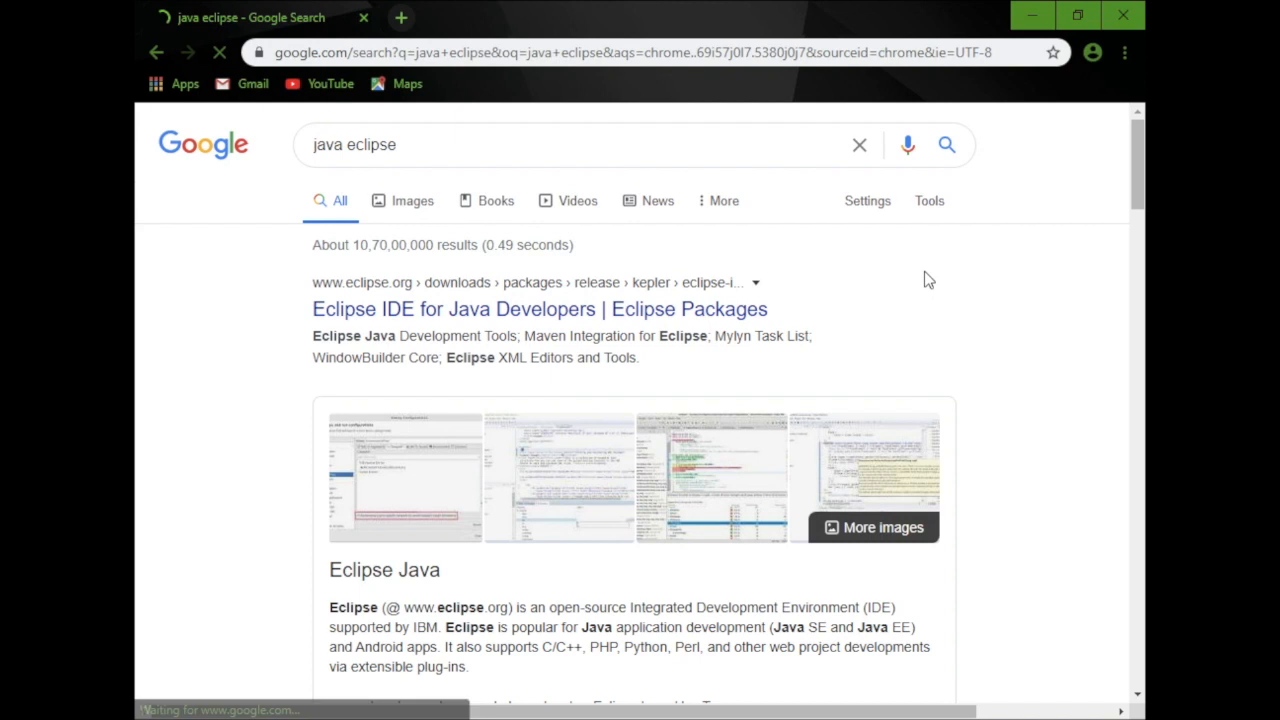
left_click(693, 312)
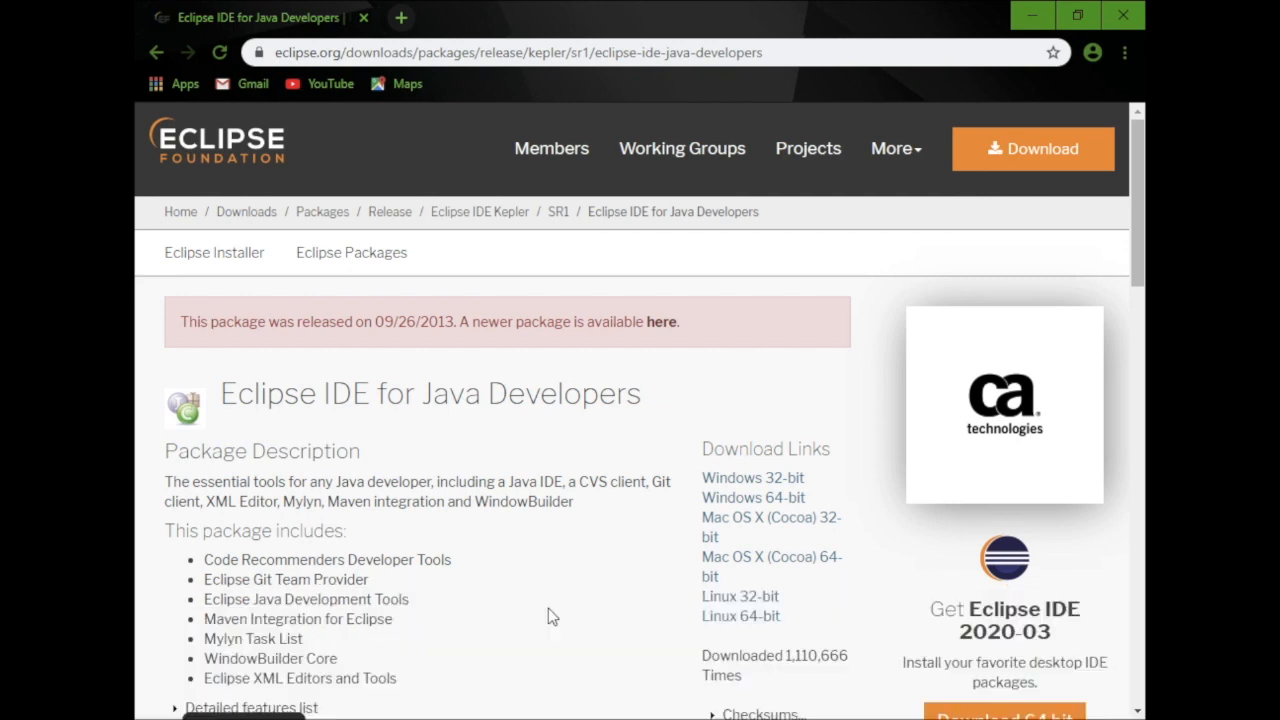
Download the 64-bit Eclipse IDE 2020-03 installer for Windows, eclipse-inst-win64.exe
scroll(548, 609, "down", 1)
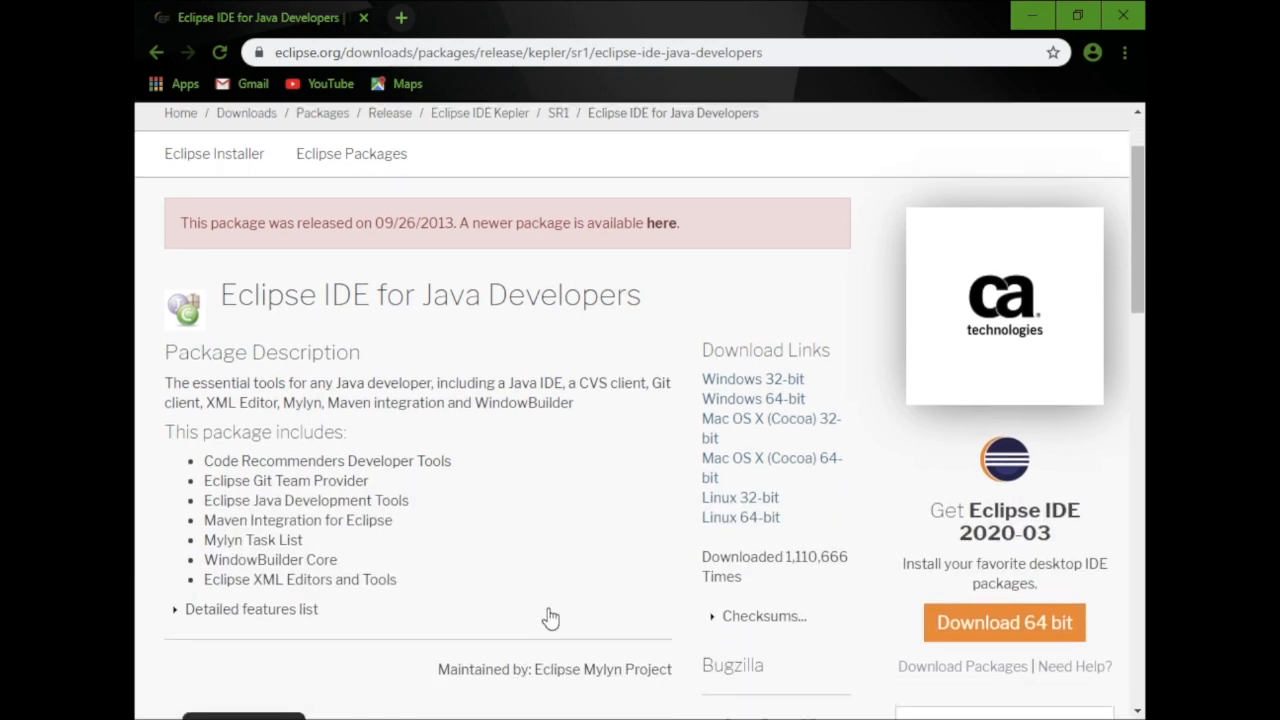
left_click(757, 399)
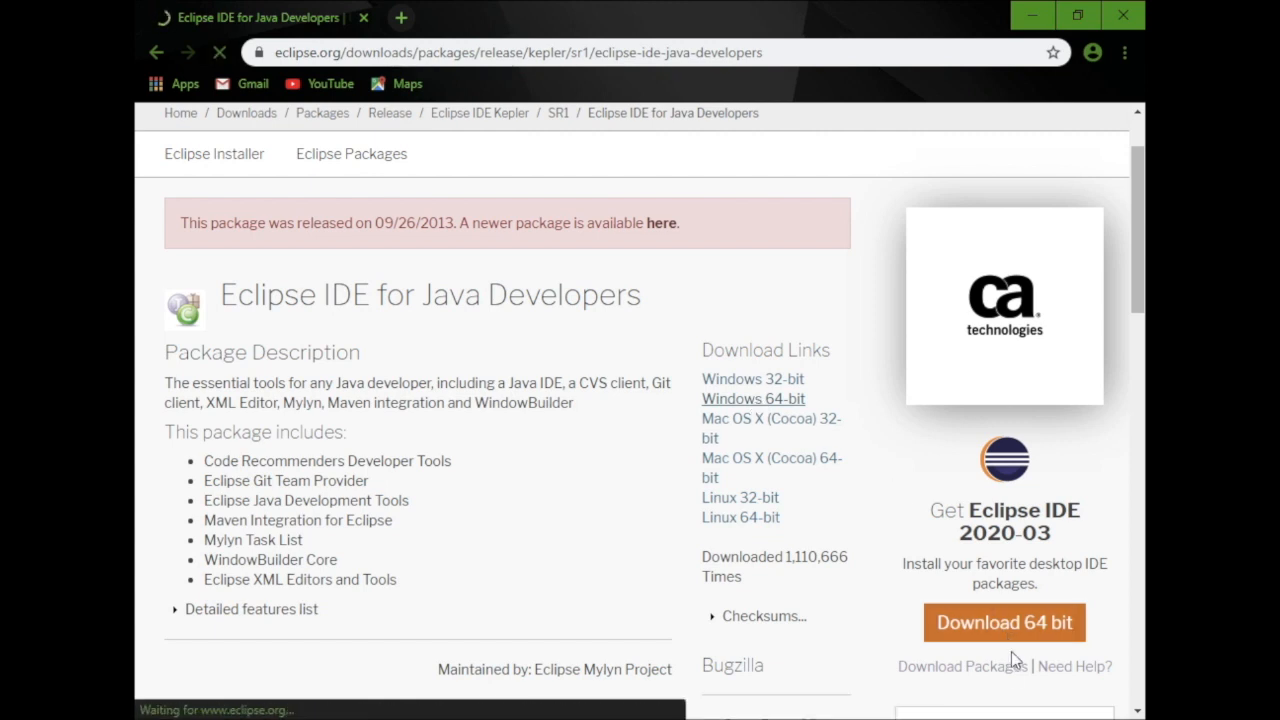
left_click(1000, 625)
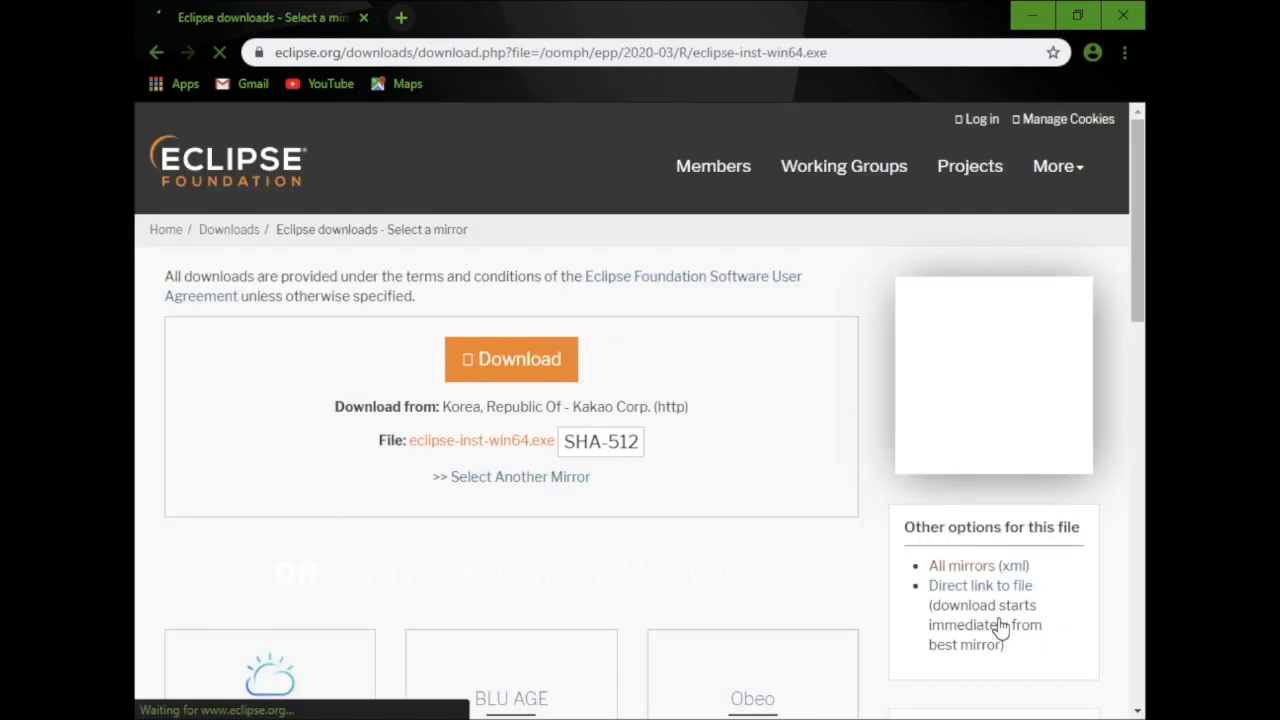
left_click(512, 370)
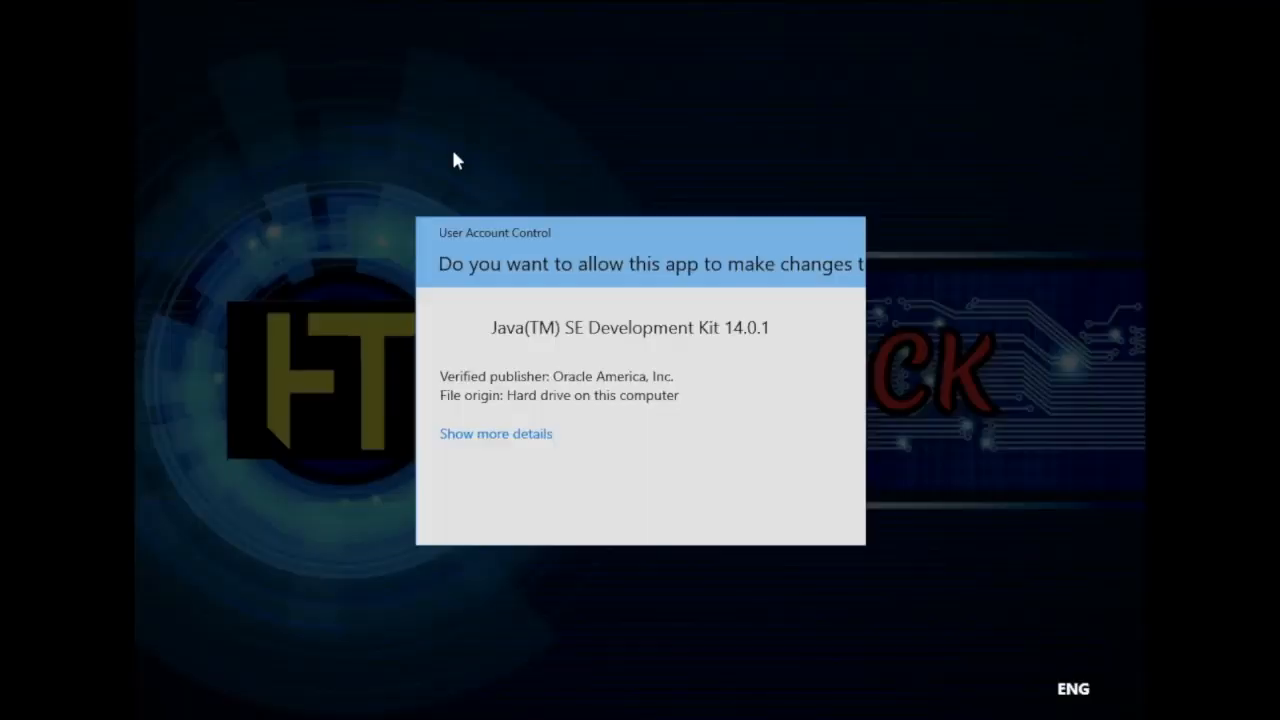
Allow the Java SE Development Kit 14.0.1 setup to make changes and install it in C:\Program Files\Java\jdk-14.0.1\
left_click(530, 498)
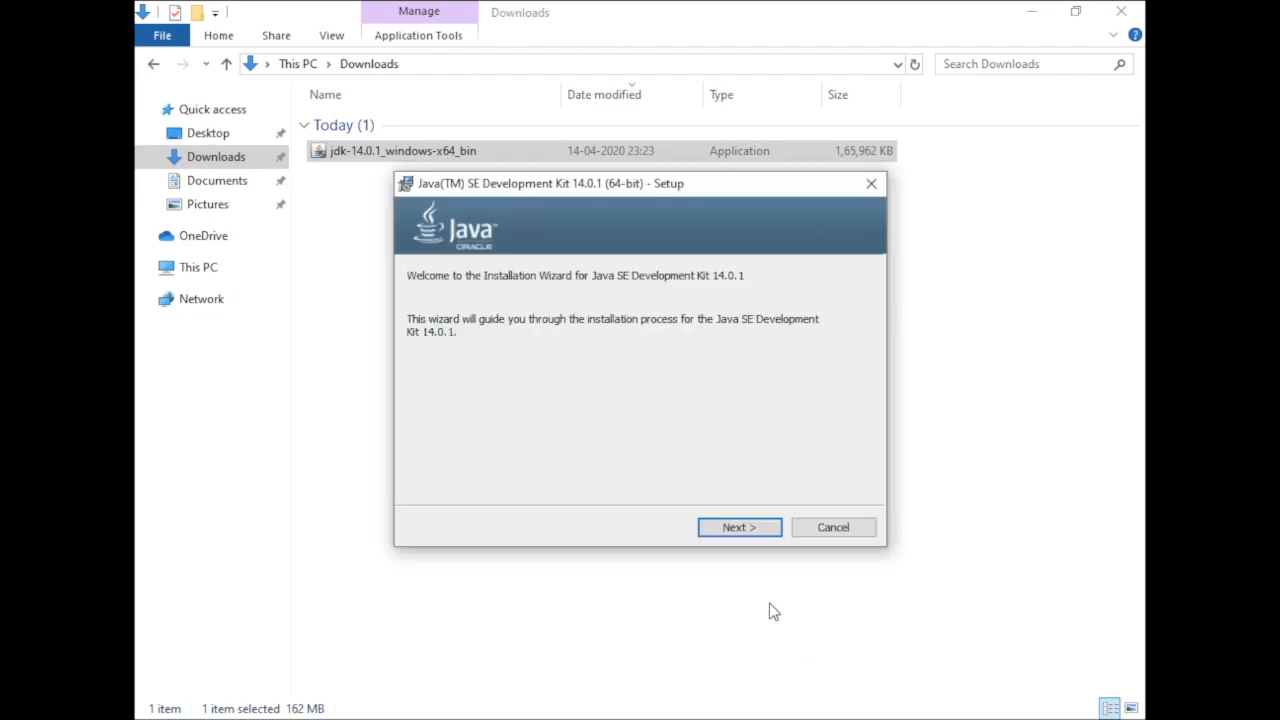
left_click(740, 527)
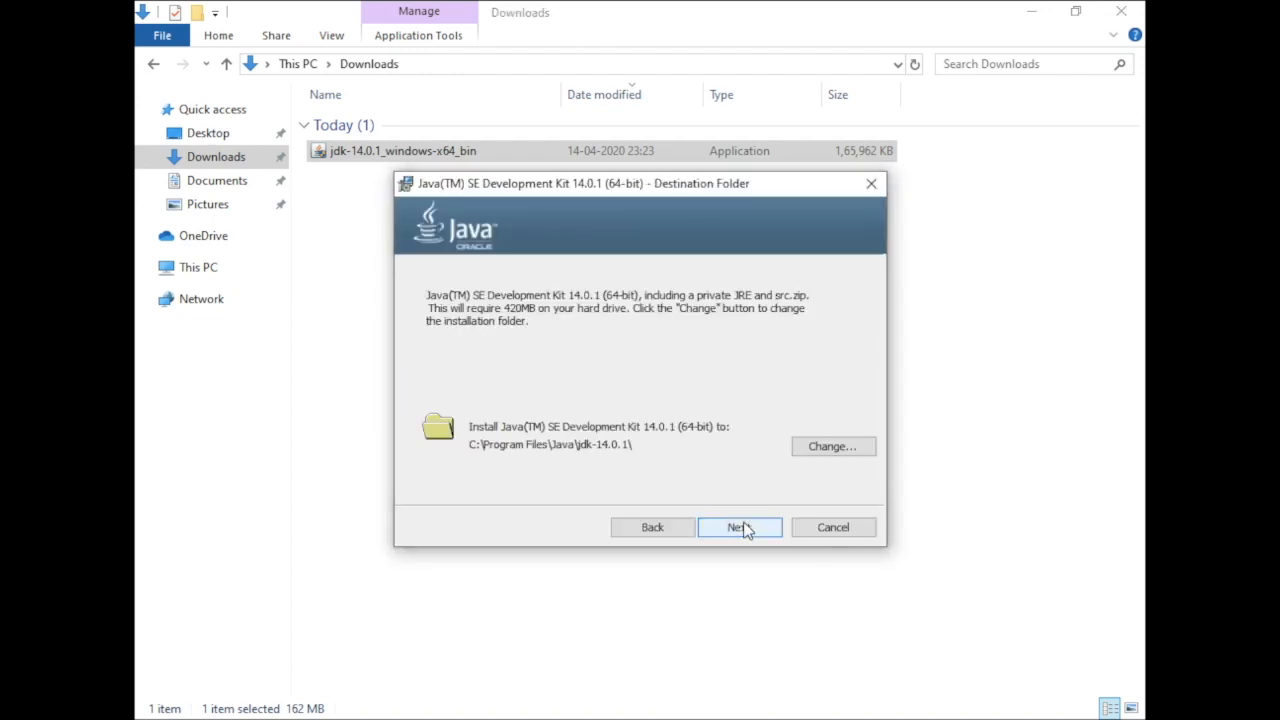
left_click(740, 527)
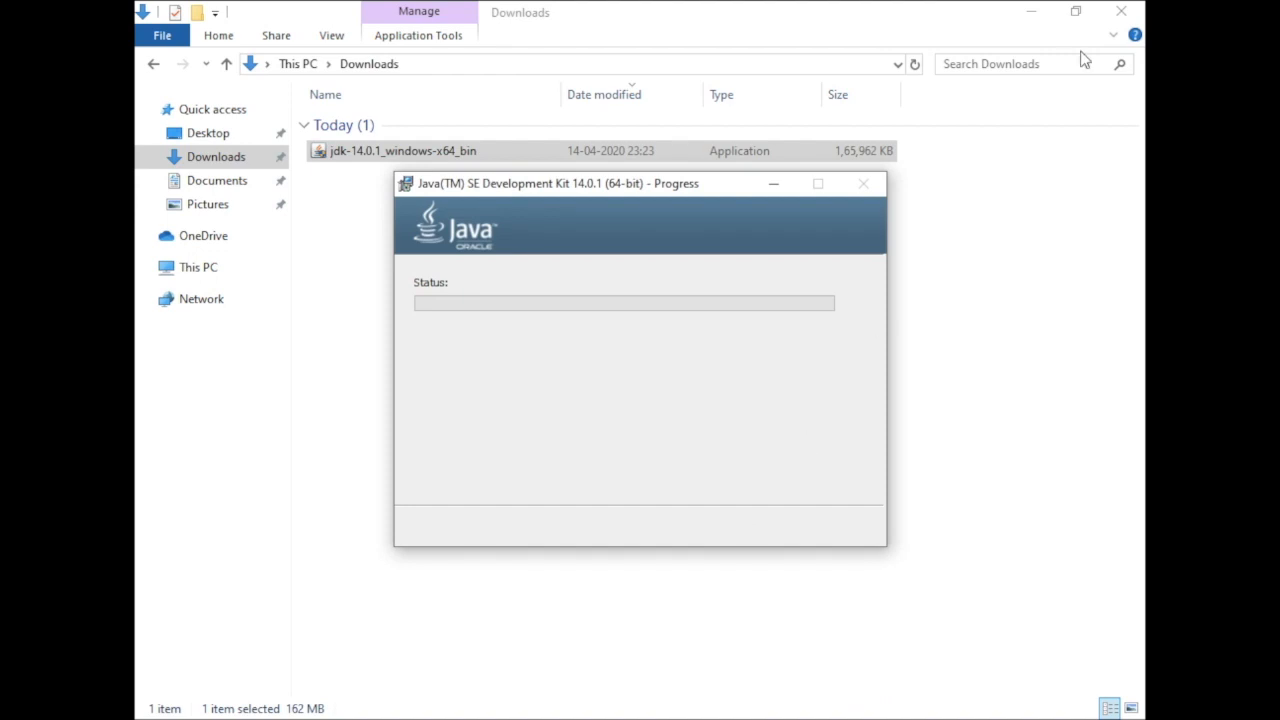
left_click(1122, 11)
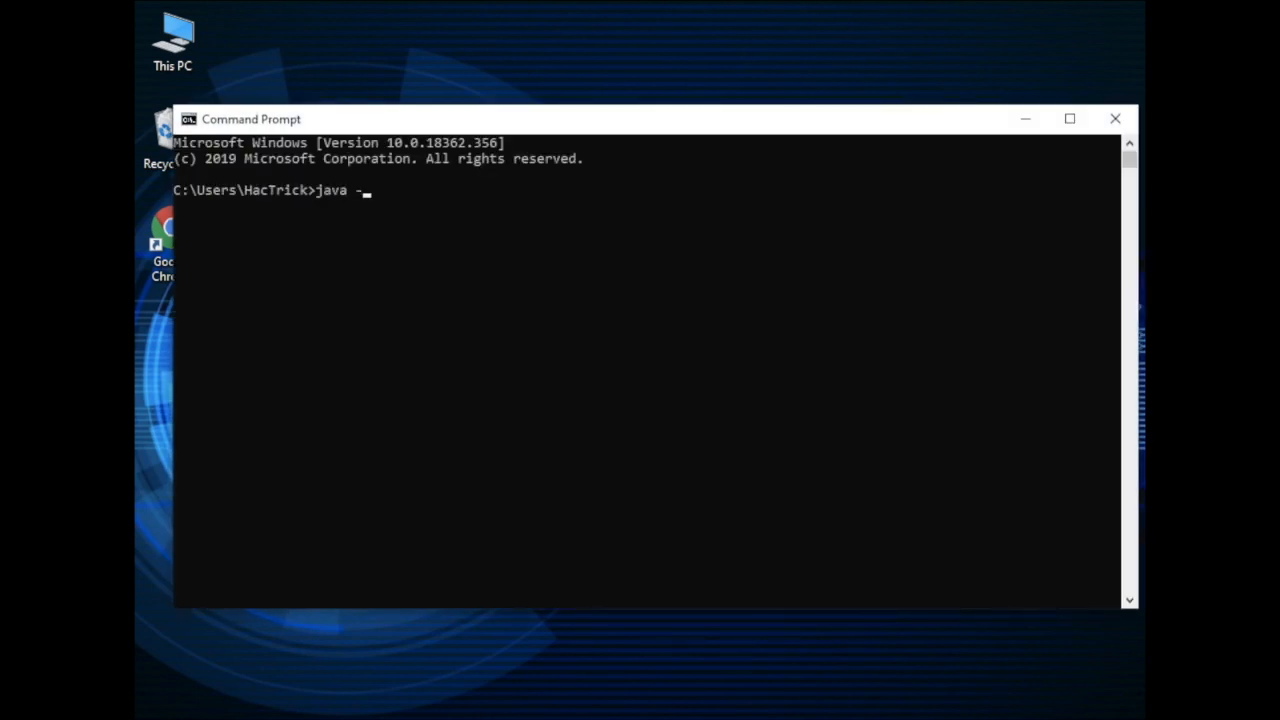
Check the installed Java version in Command Prompt with java --version
type("ion")
key("Return")
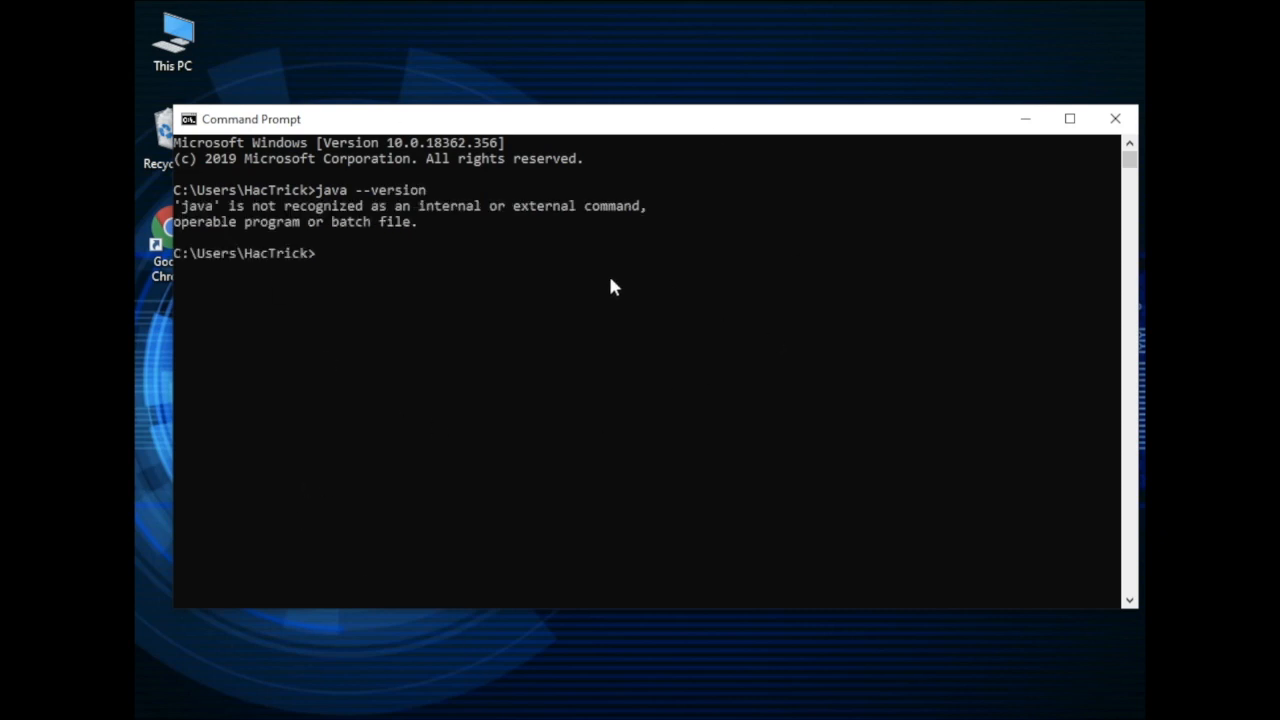
Open the JDK's bin folder at C:\Program Files\Java\jdk-14.0.1\bin in File Explorer
double_click(172, 38)
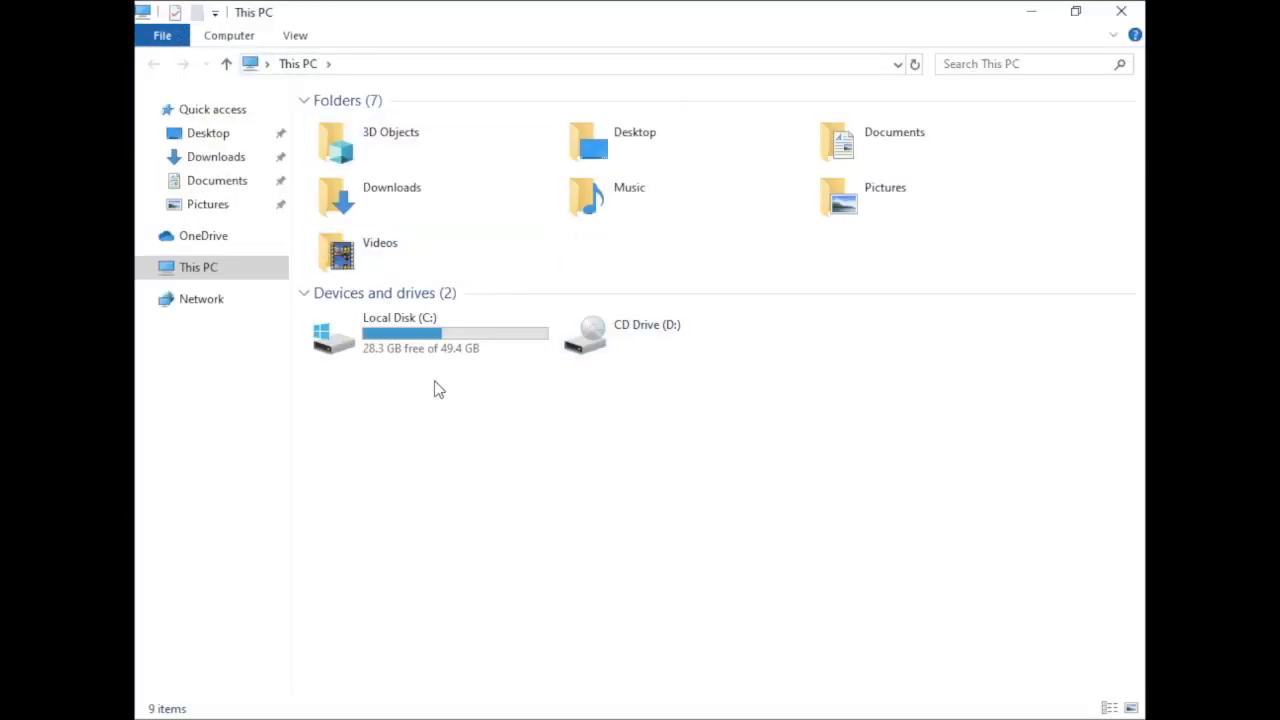
double_click(425, 352)
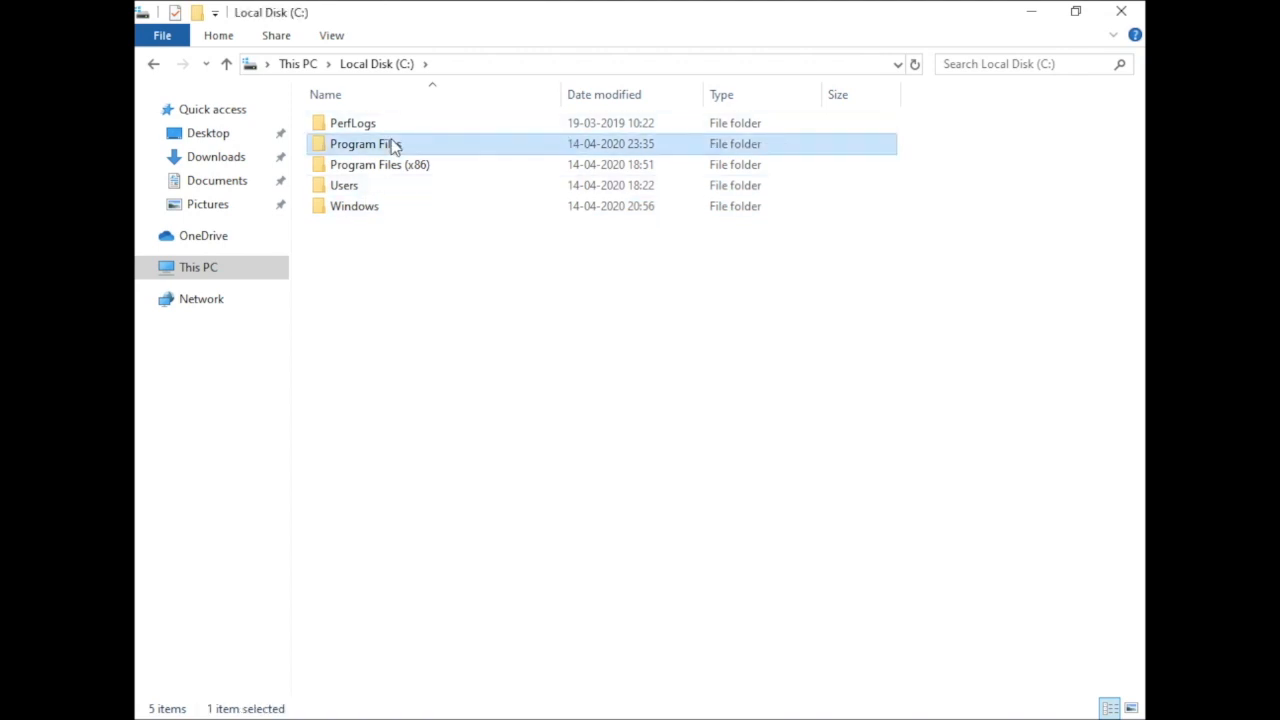
double_click(391, 143)
double_click(372, 166)
left_click(389, 122)
double_click(390, 122)
double_click(390, 122)
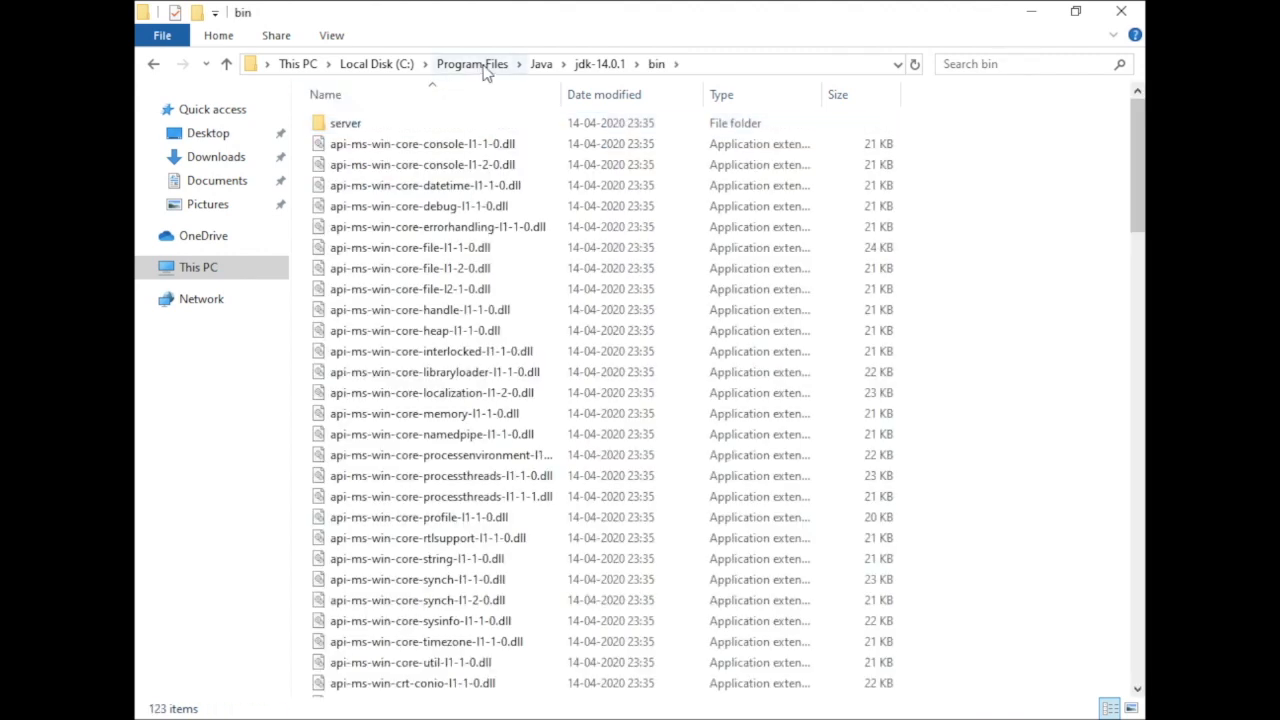
Copy the bin folder's full path, C:\Program Files\Java\jdk-14.0.1\bin, and close the folder window
left_click(727, 64)
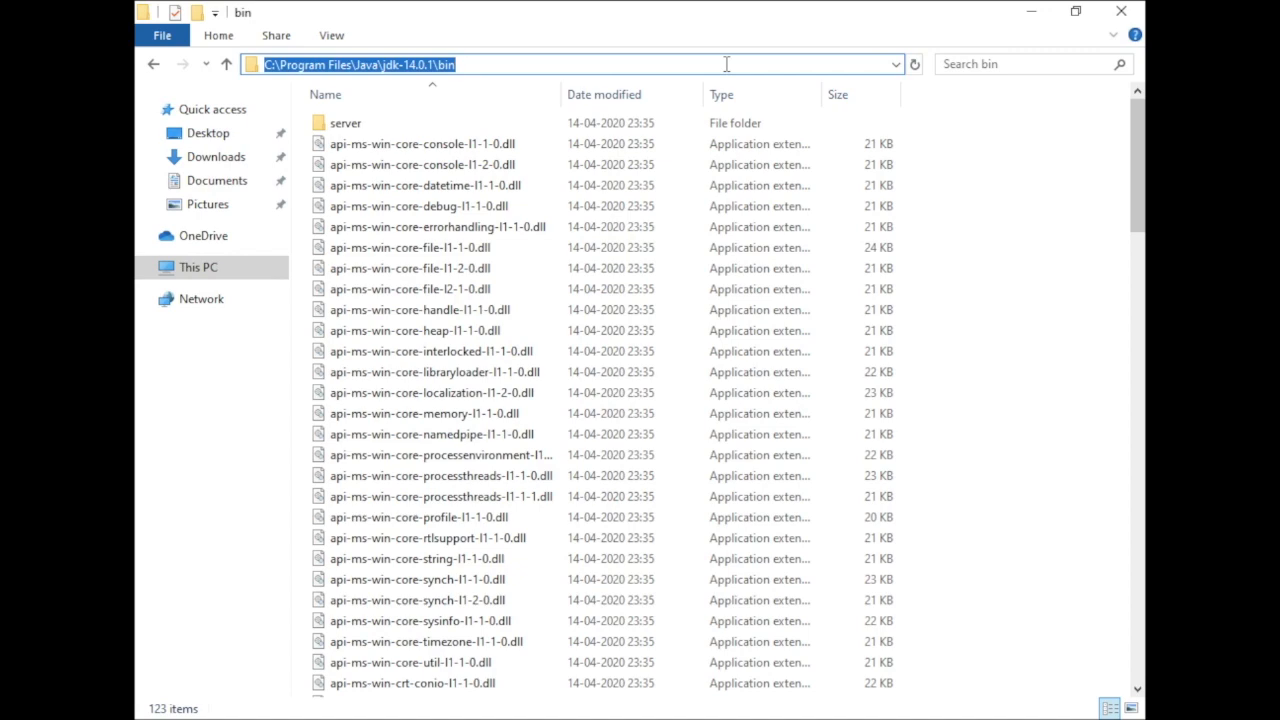
right_click(727, 64)
left_click(784, 131)
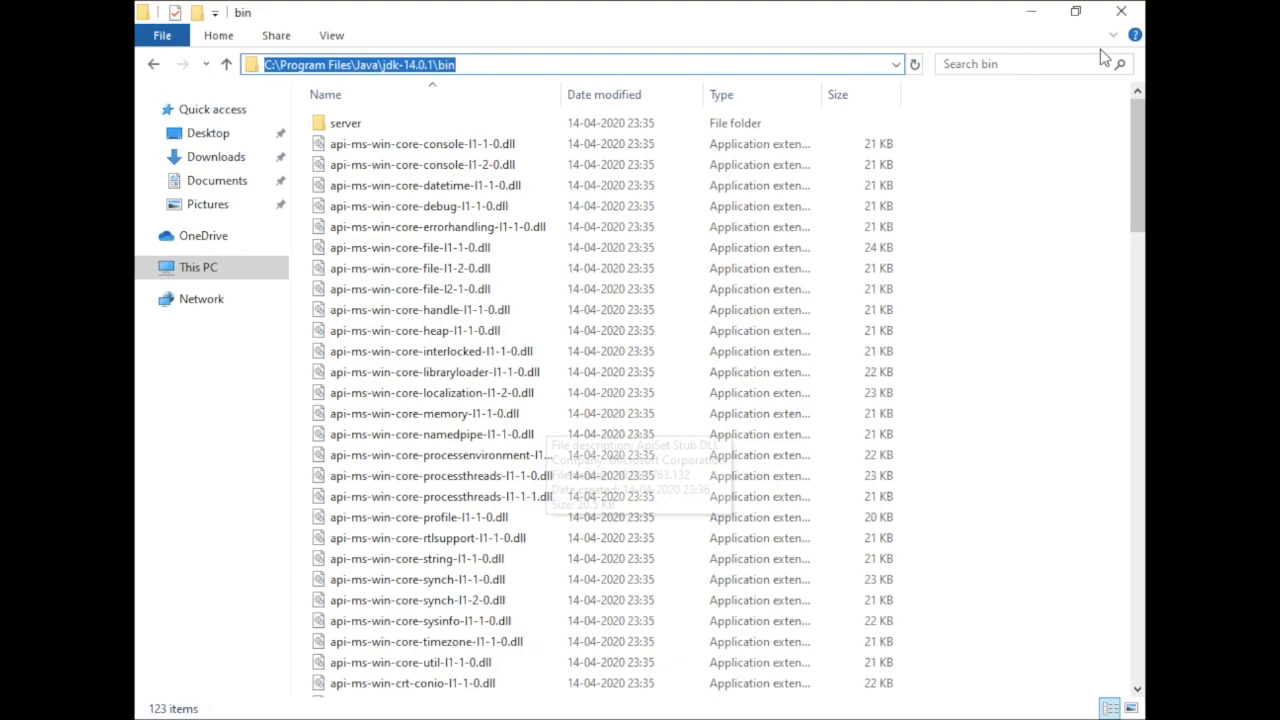
left_click(1121, 11)
Open the Windows environment variables from the advanced system settings of This PC
left_click(175, 42)
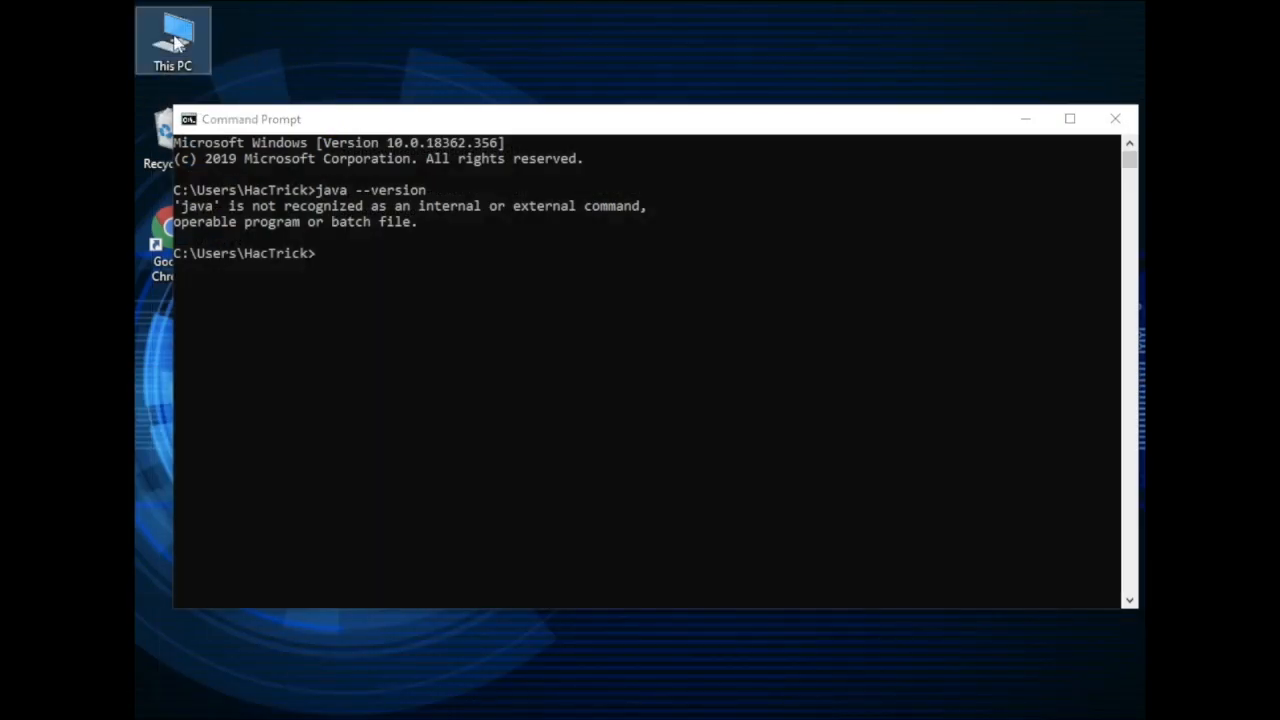
right_click(175, 42)
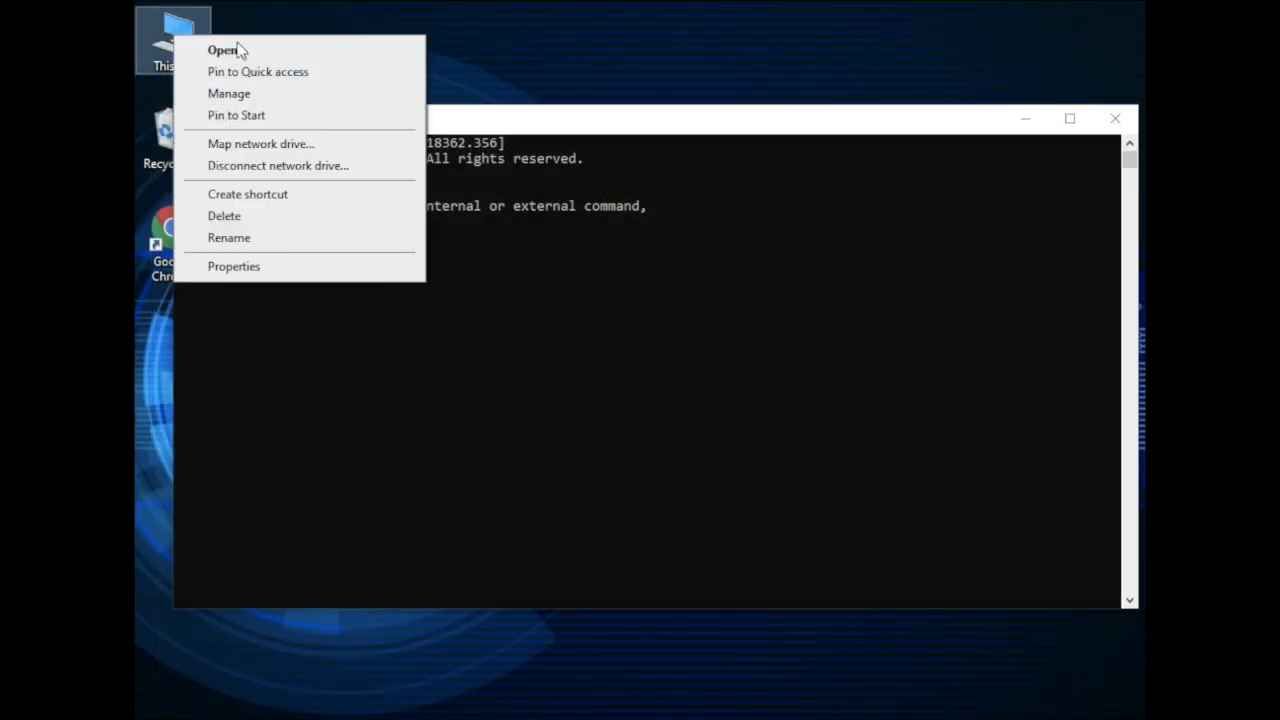
left_click(266, 277)
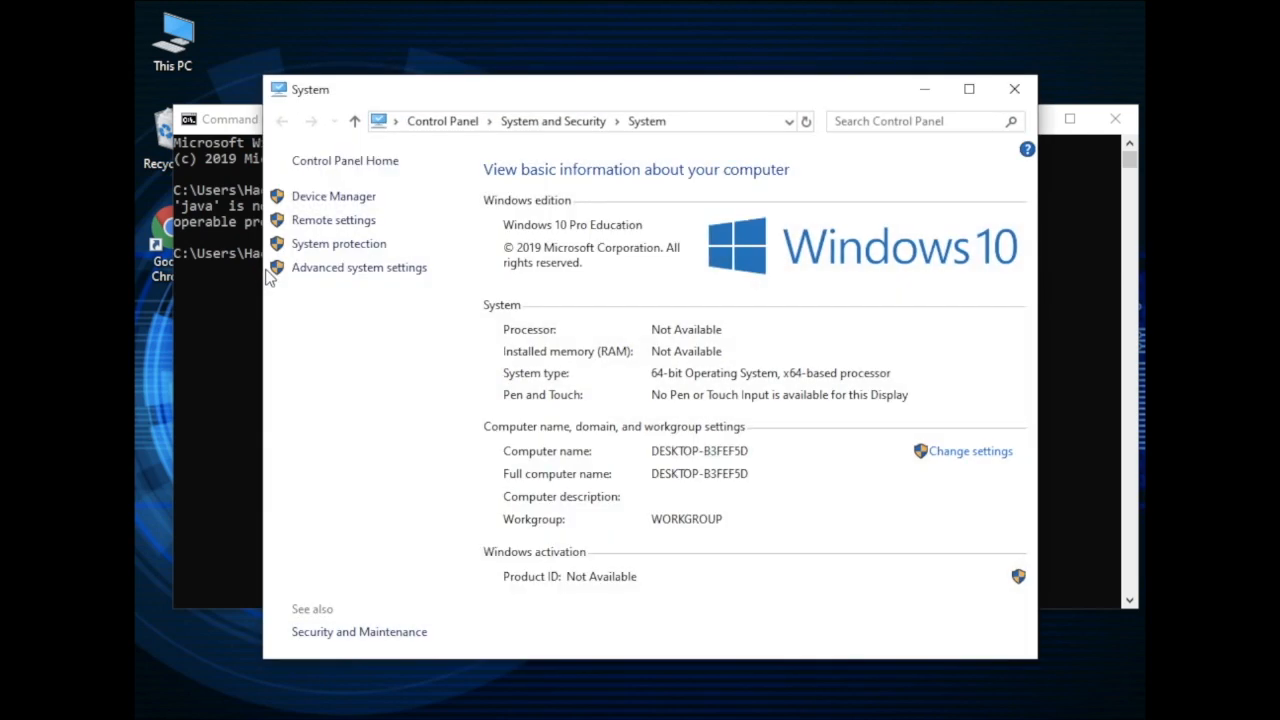
left_click(360, 268)
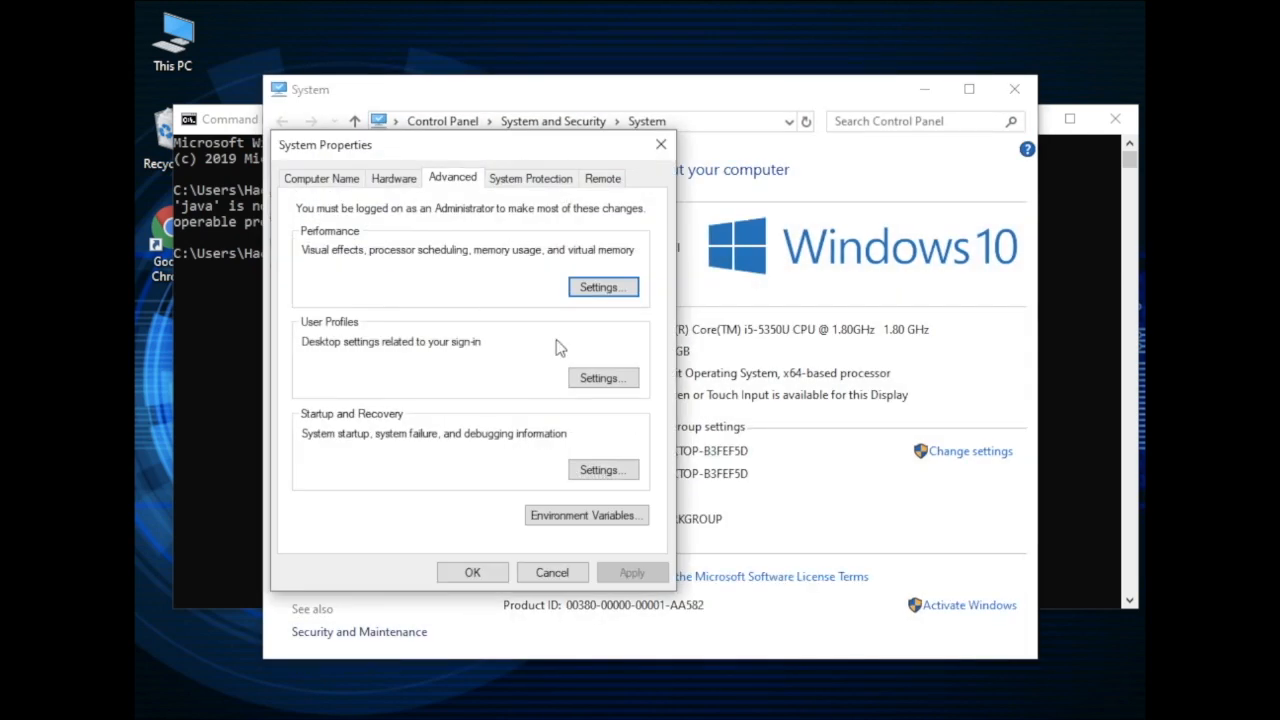
left_click(552, 516)
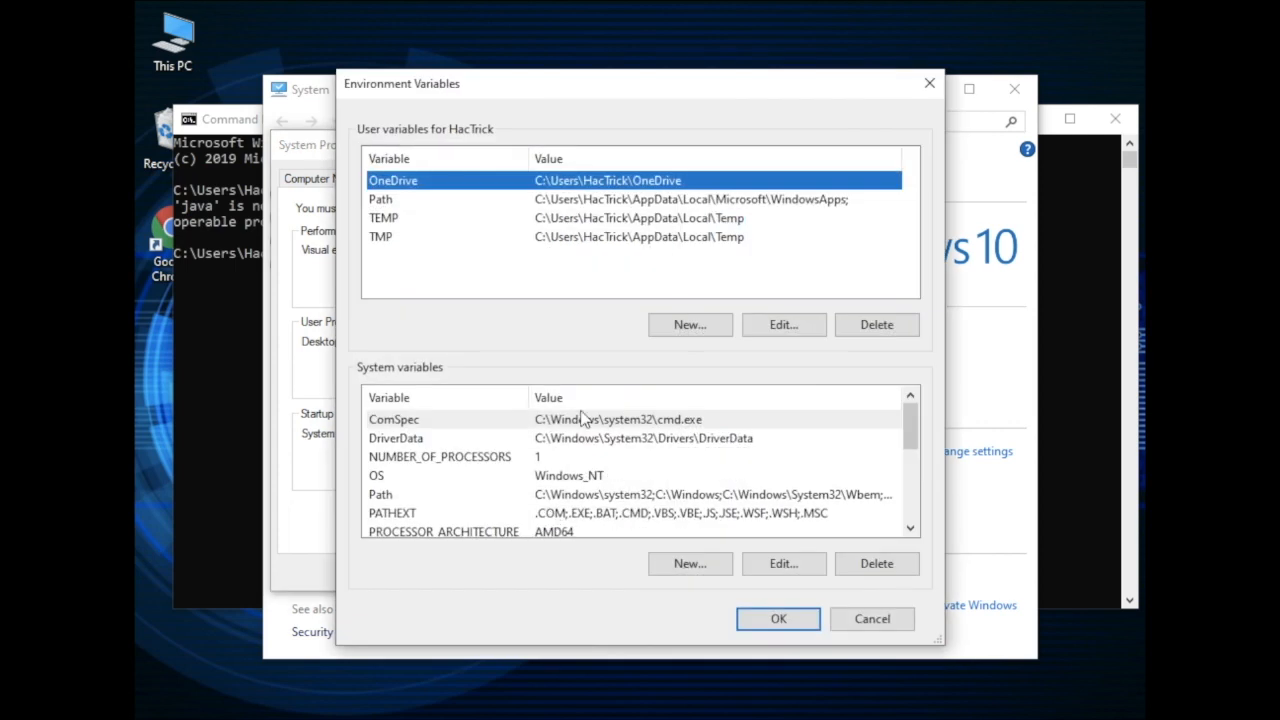
Add C:\Program Files\Java\jdk-14.0.1\bin as a new entry to the system Path variable, save it and close the system windows
left_click(411, 497)
left_click(789, 567)
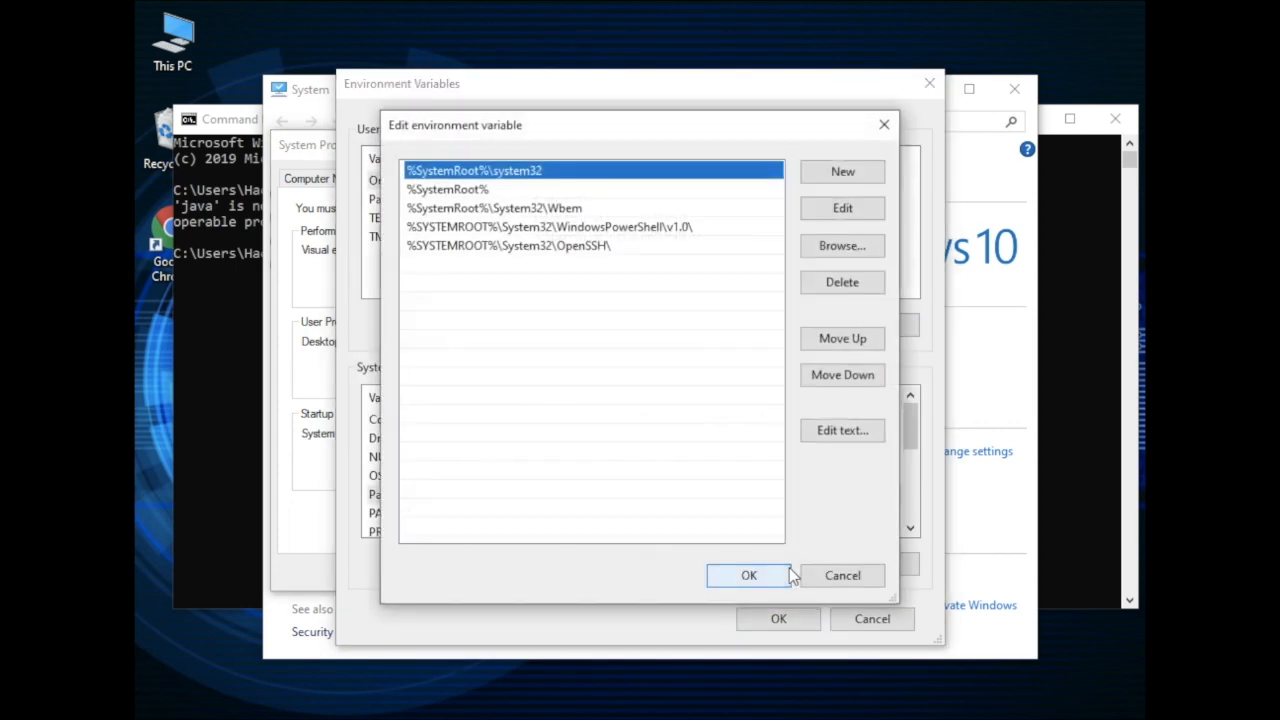
left_click(843, 173)
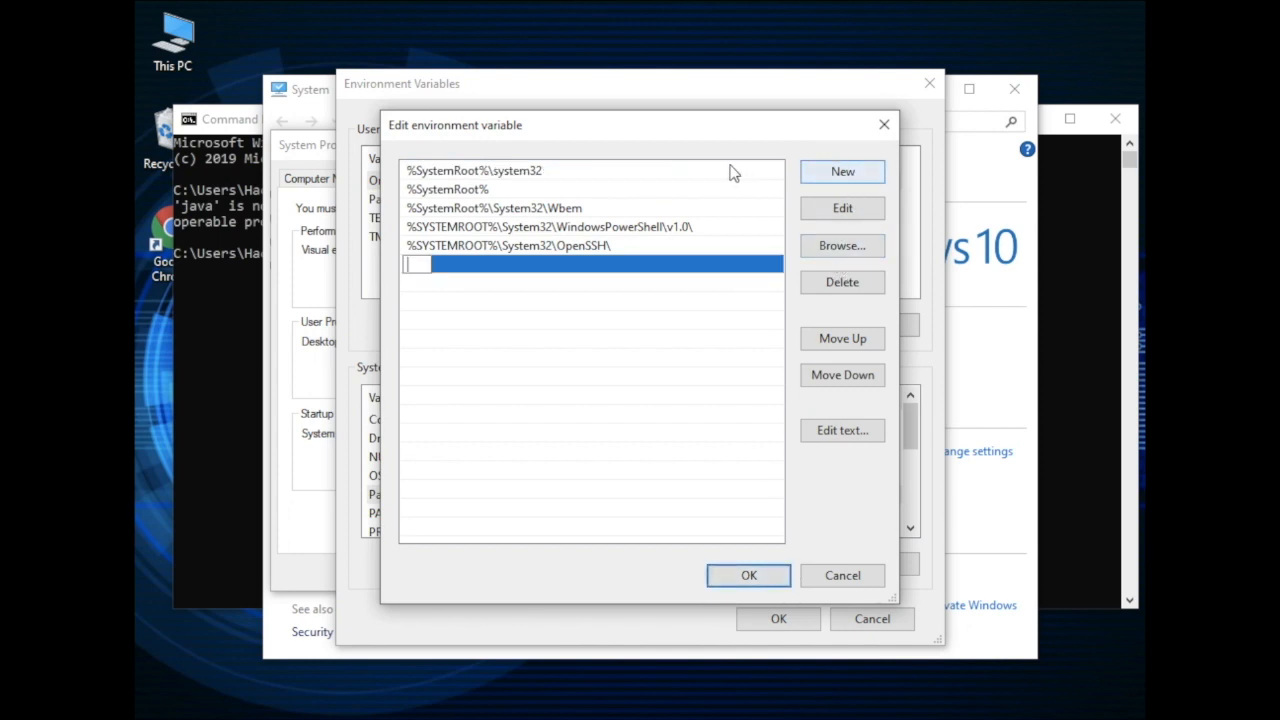
right_click(410, 260)
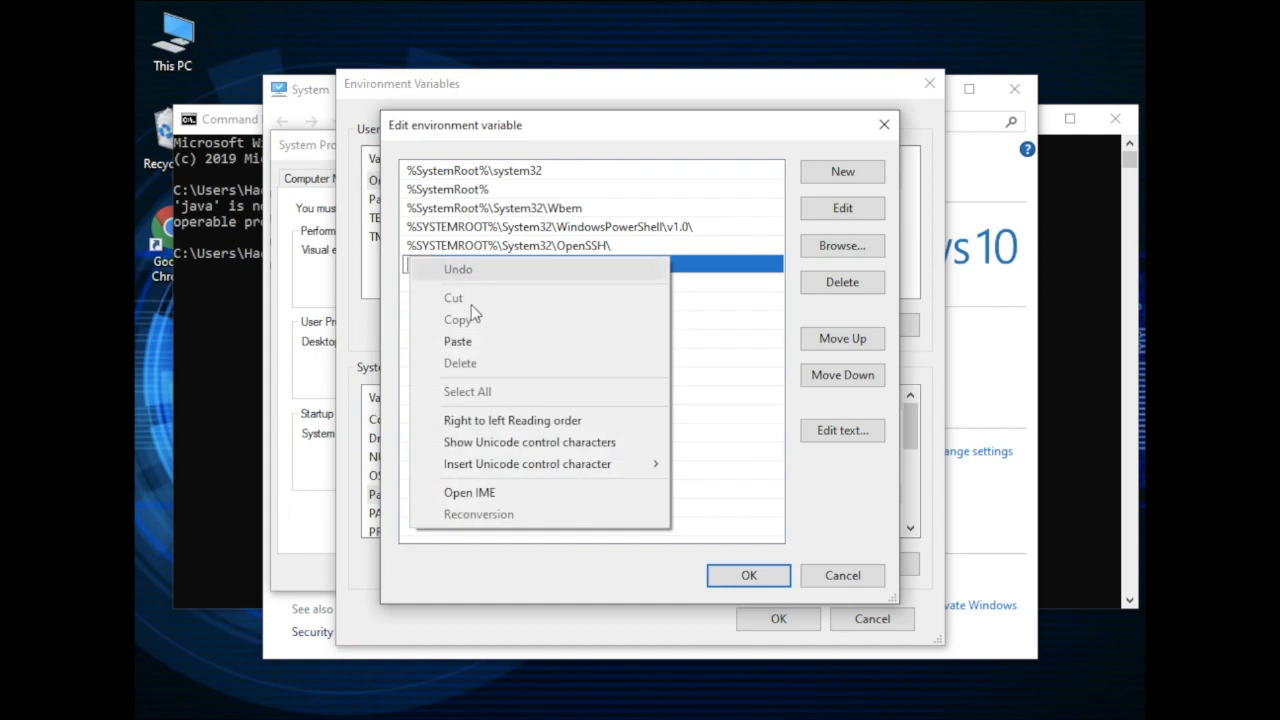
left_click(468, 342)
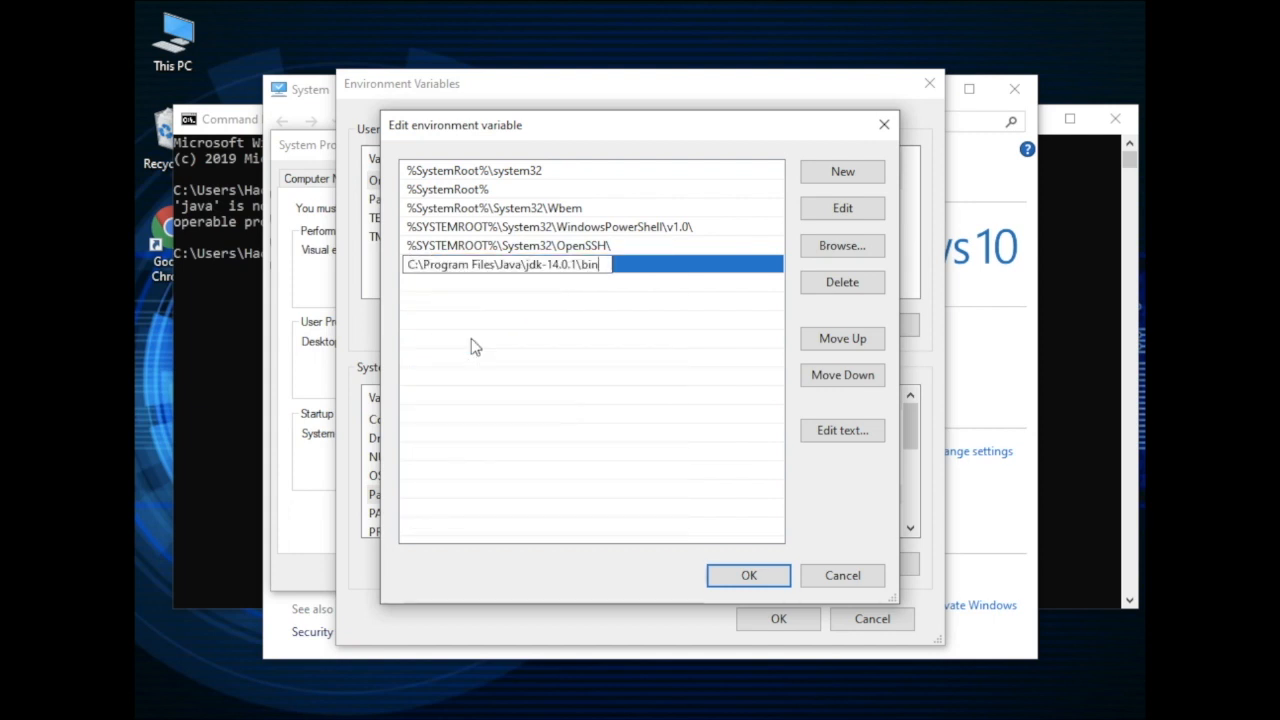
left_click(748, 575)
left_click(778, 616)
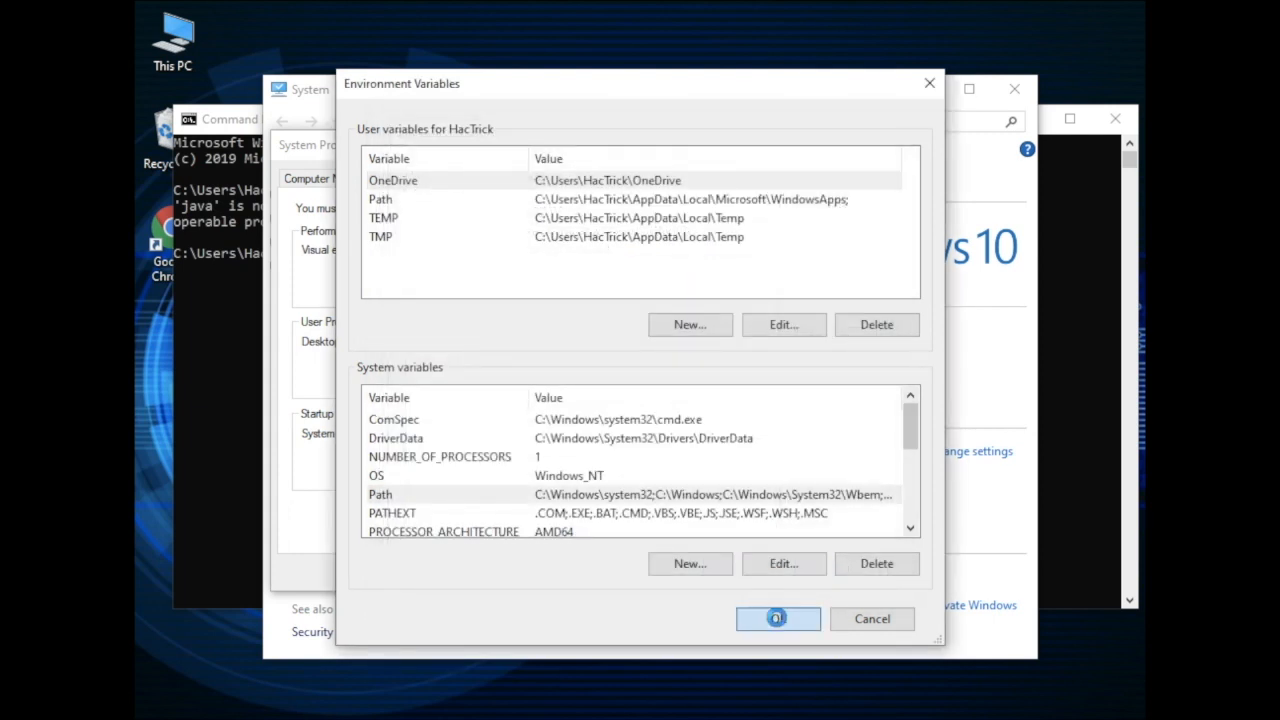
left_click(470, 573)
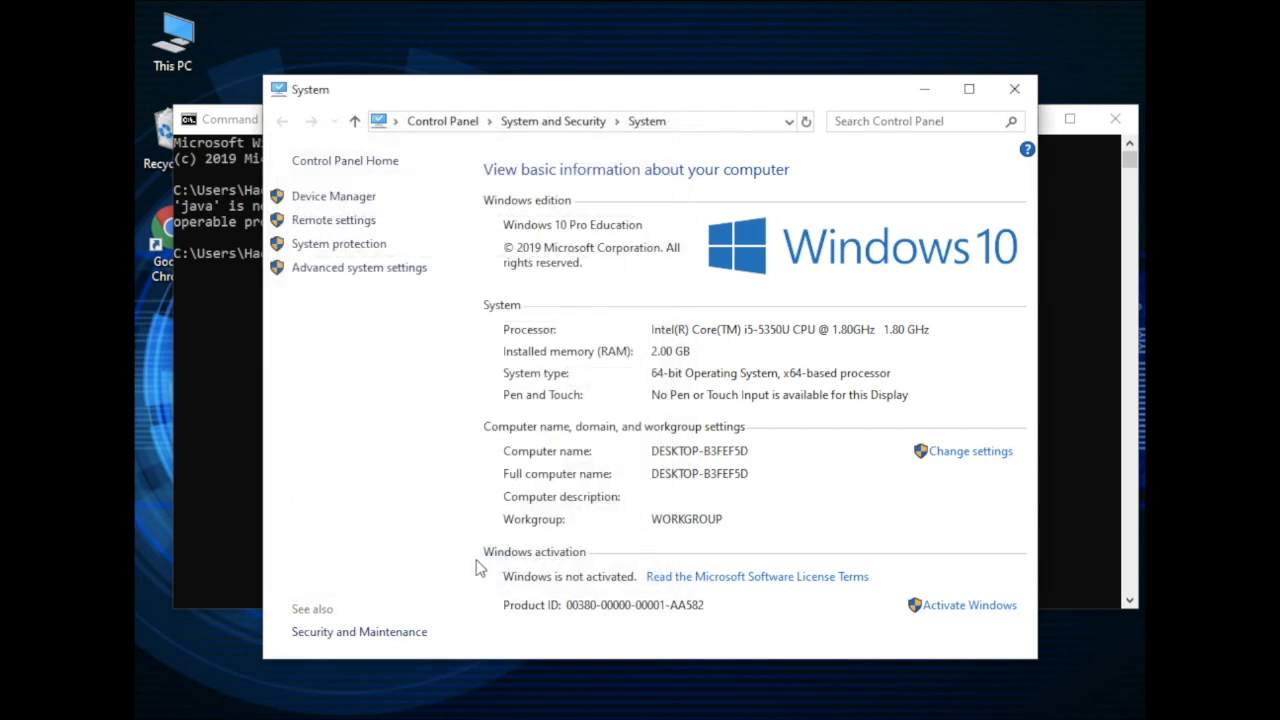
left_click(1014, 90)
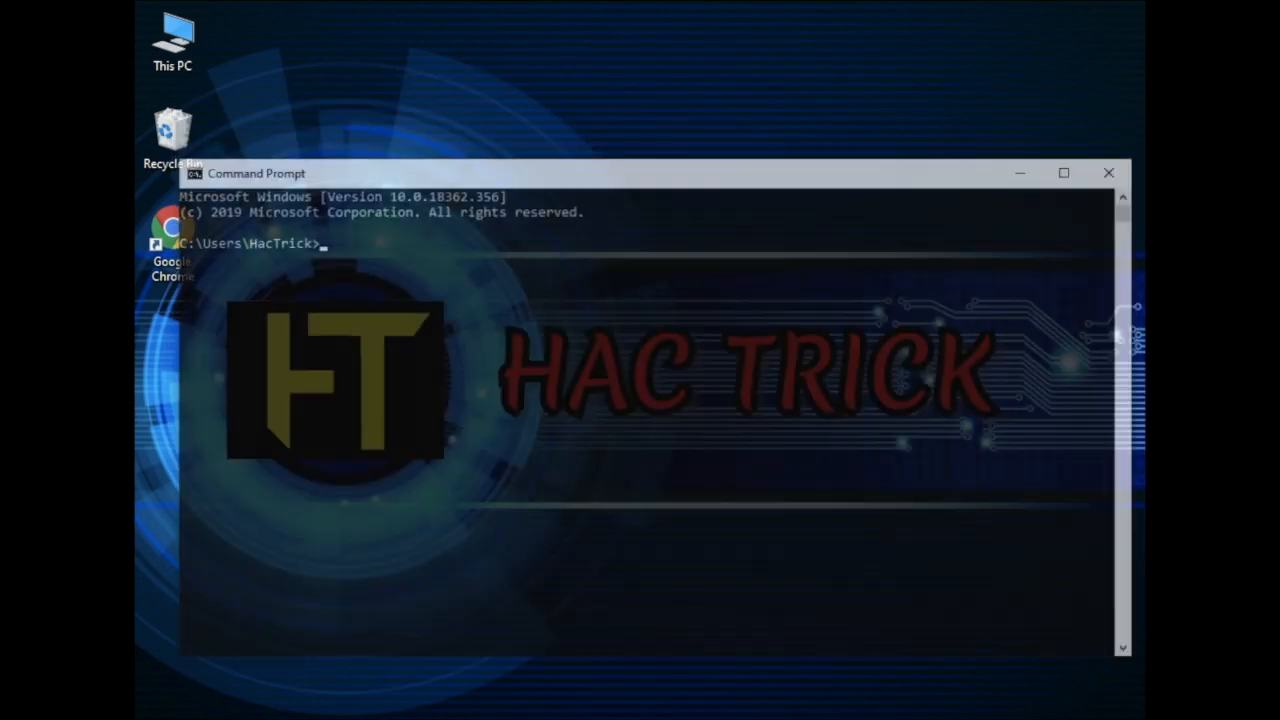
Check the Java version with java --version in a fresh Command Prompt and close it
type("va --version")
key("Return")
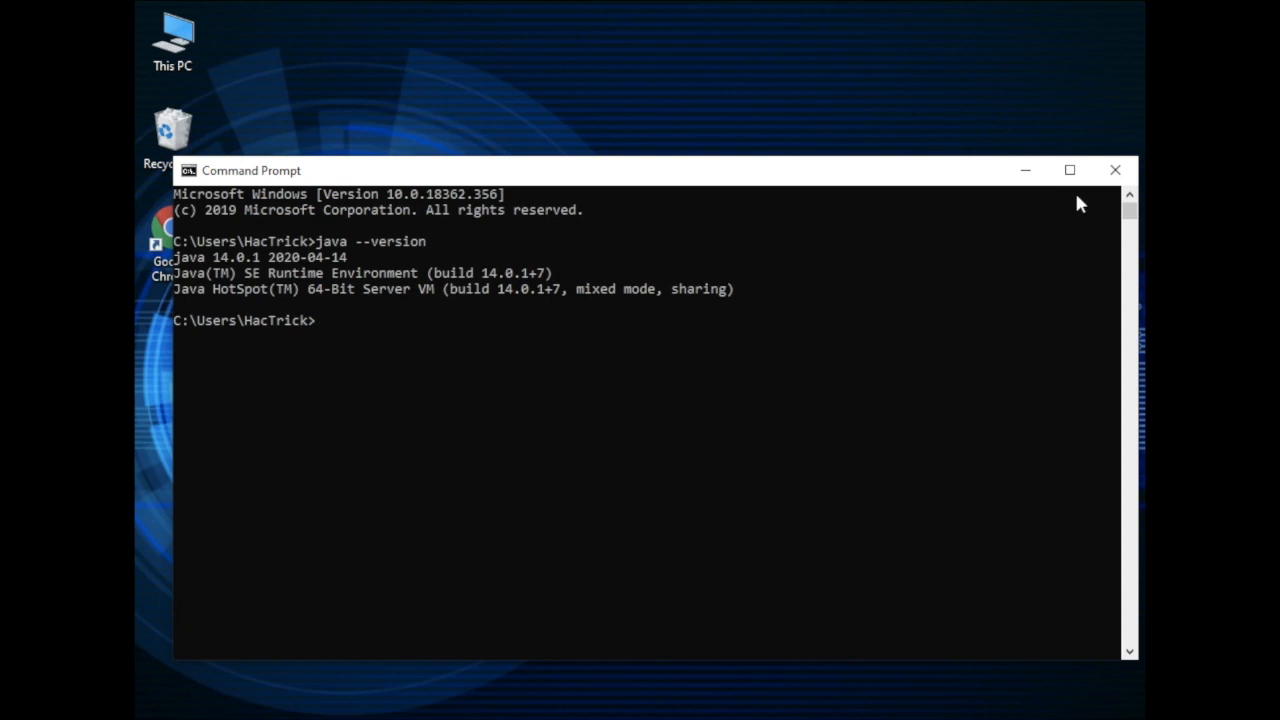
left_click(1114, 172)
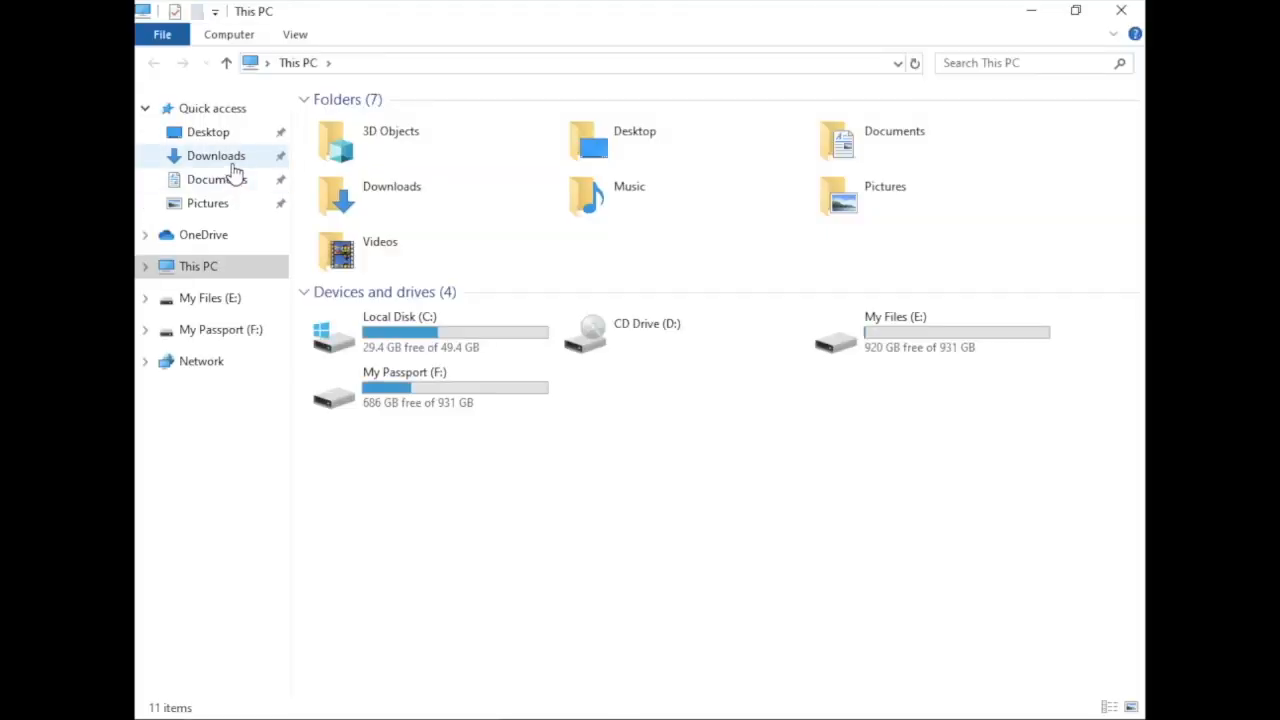
Run the eclipse-inst-win64 installer from the Downloads folder and close the folder window
left_click(232, 165)
left_click(473, 153)
double_click(473, 152)
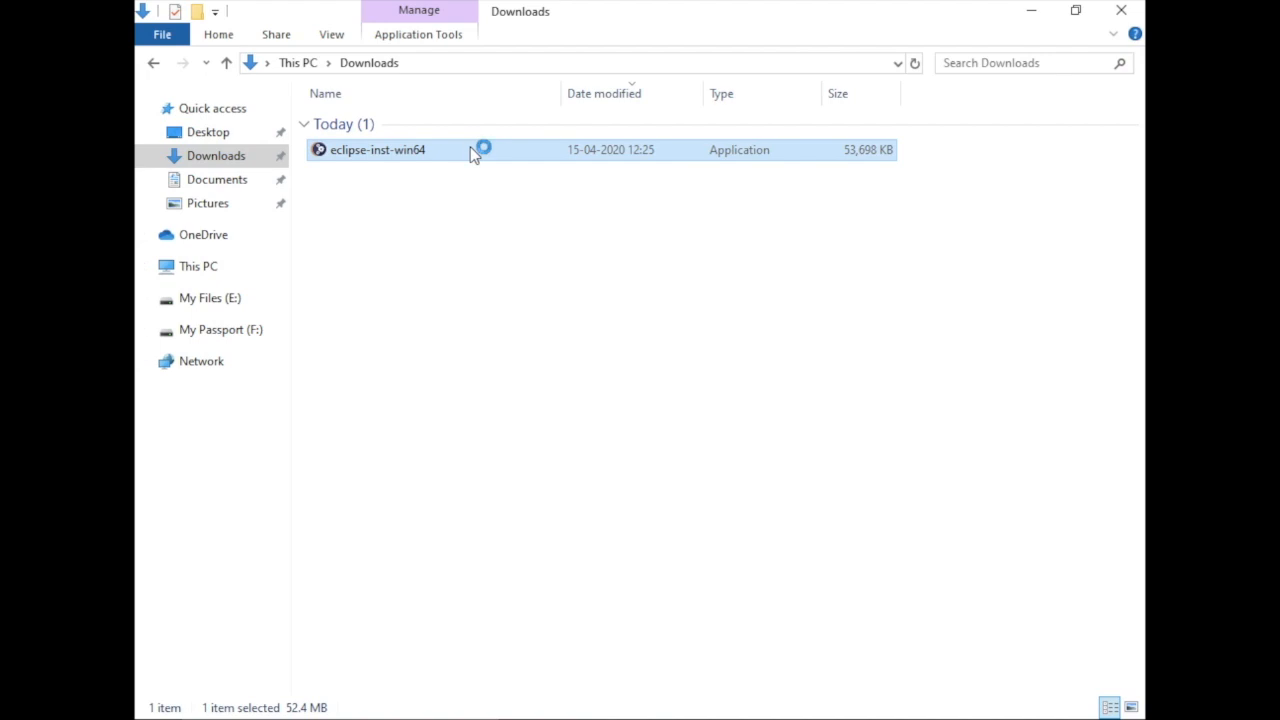
left_click(1121, 11)
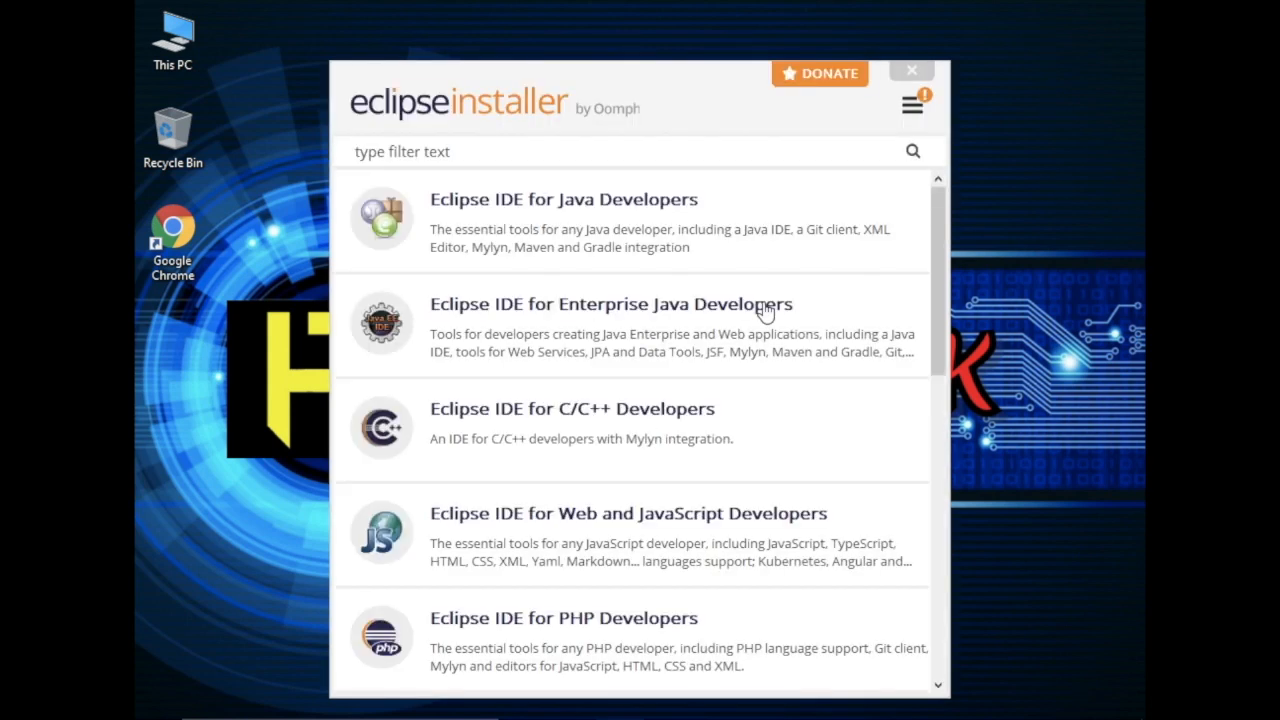
Install Eclipse IDE for Java Developers with the jdk-14.0.1 VM, accepting the user agreement, and launch it with the eclipse-workspace directory
left_click(620, 237)
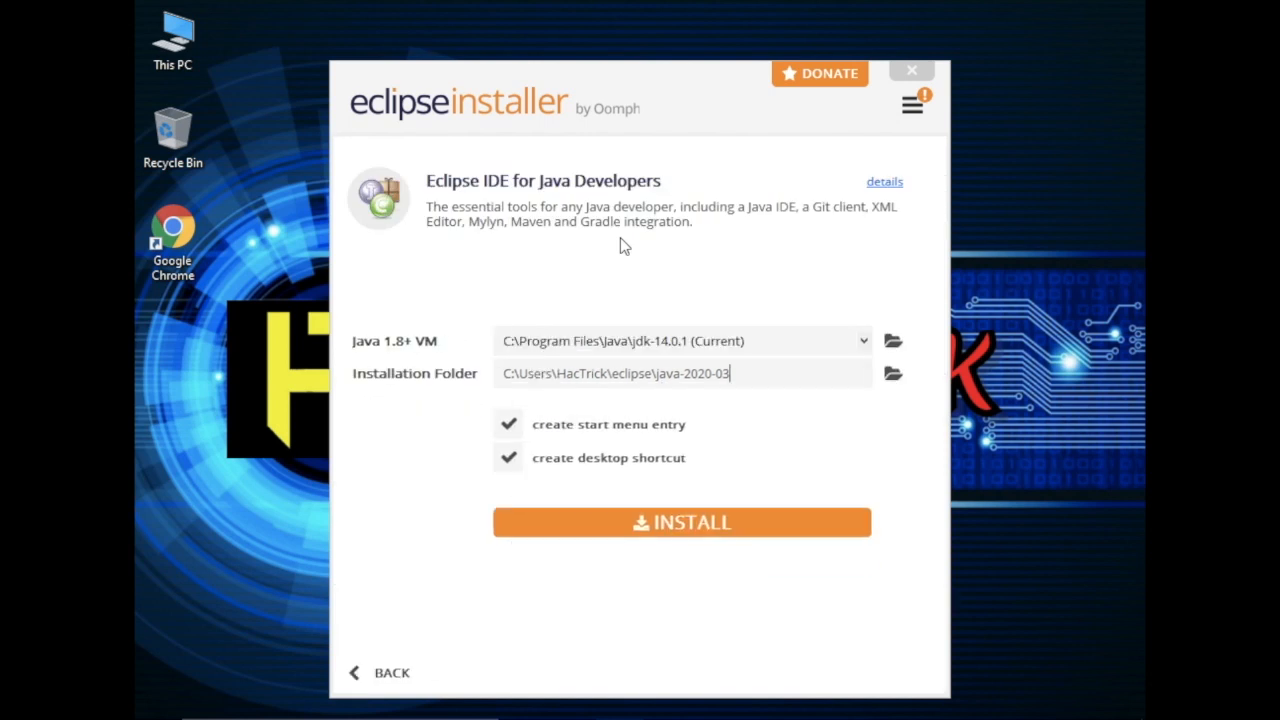
left_click(666, 529)
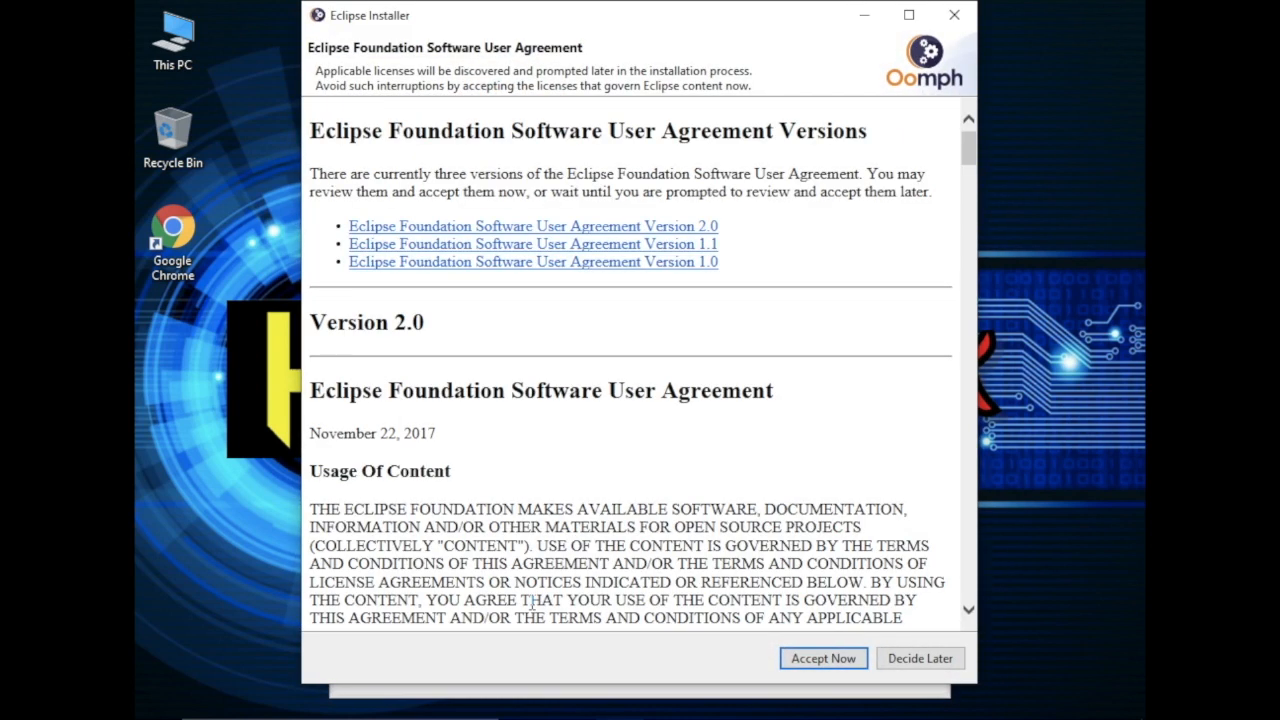
left_click(825, 660)
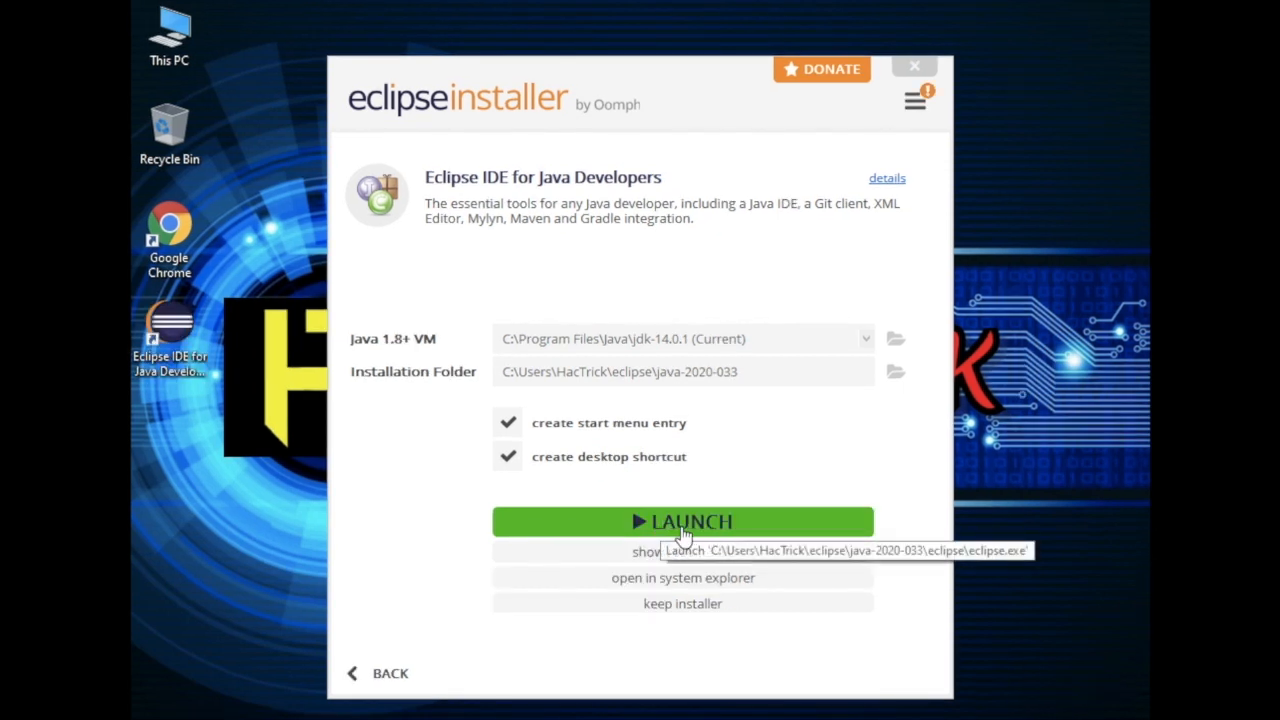
left_click(684, 533)
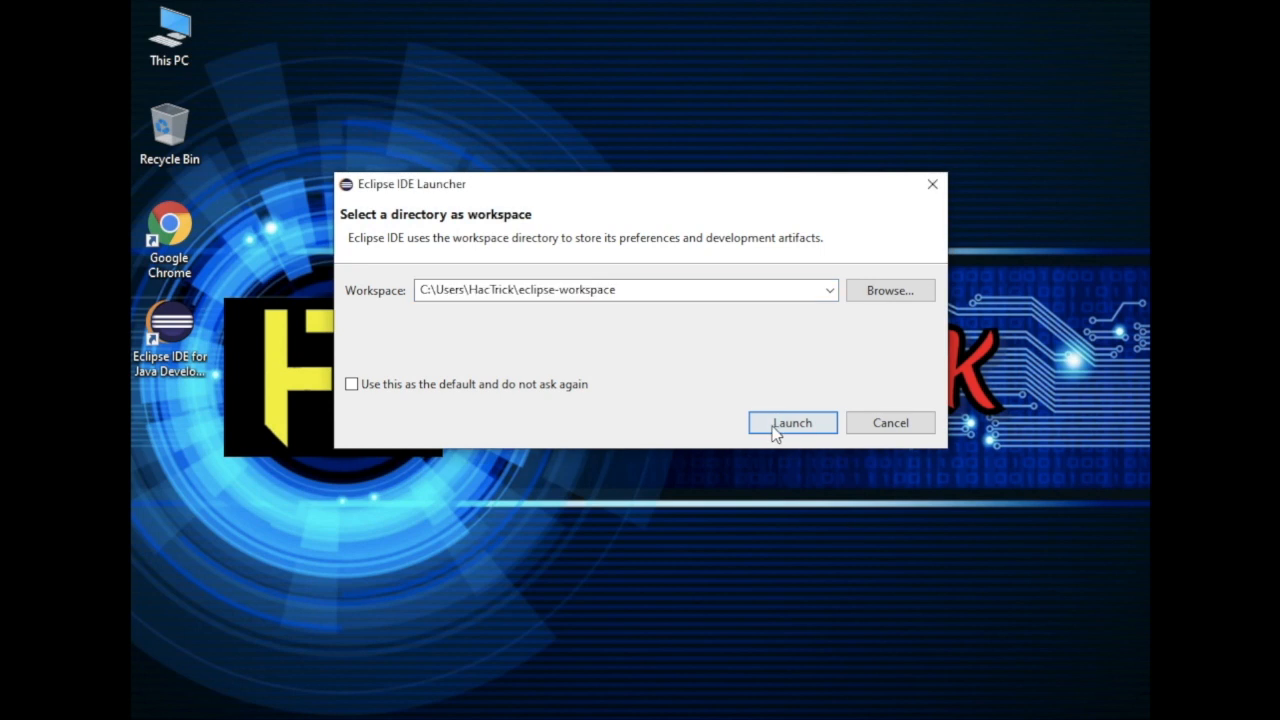
left_click(775, 432)
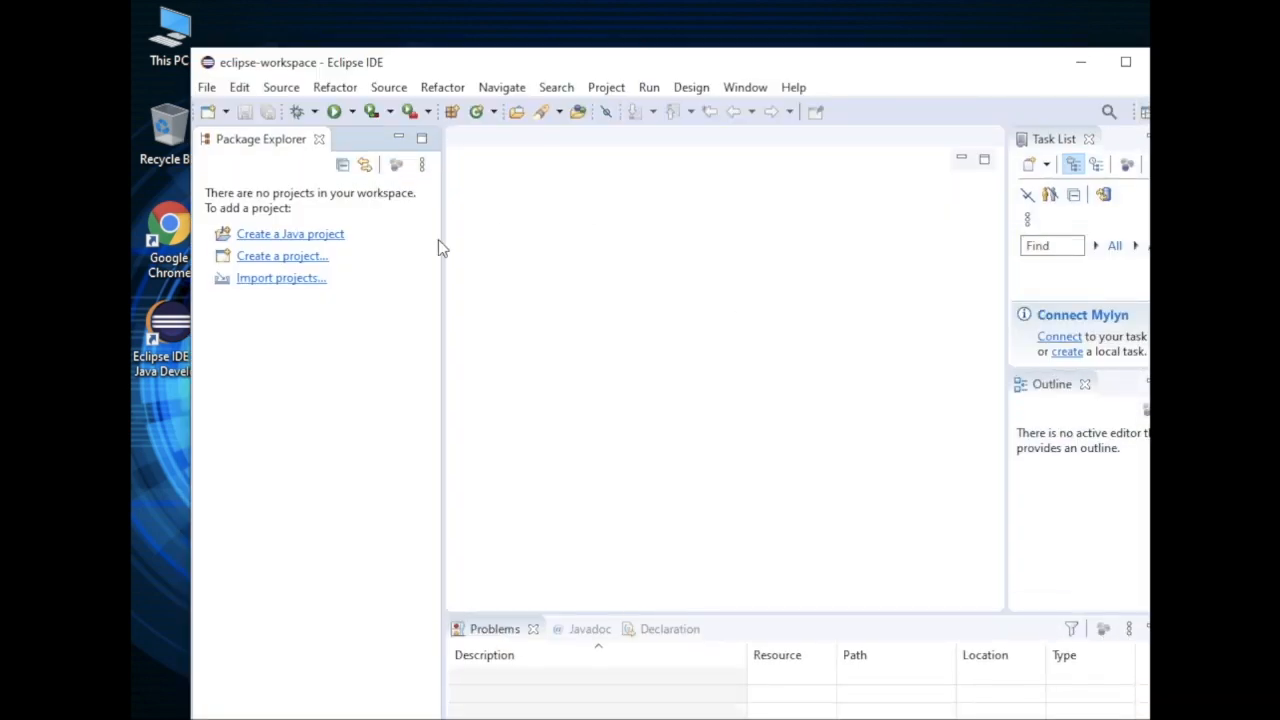
Create a Java project named New Project with the project-specific JRE jdk-14.0.1 and without a module-info.java file
left_click(288, 236)
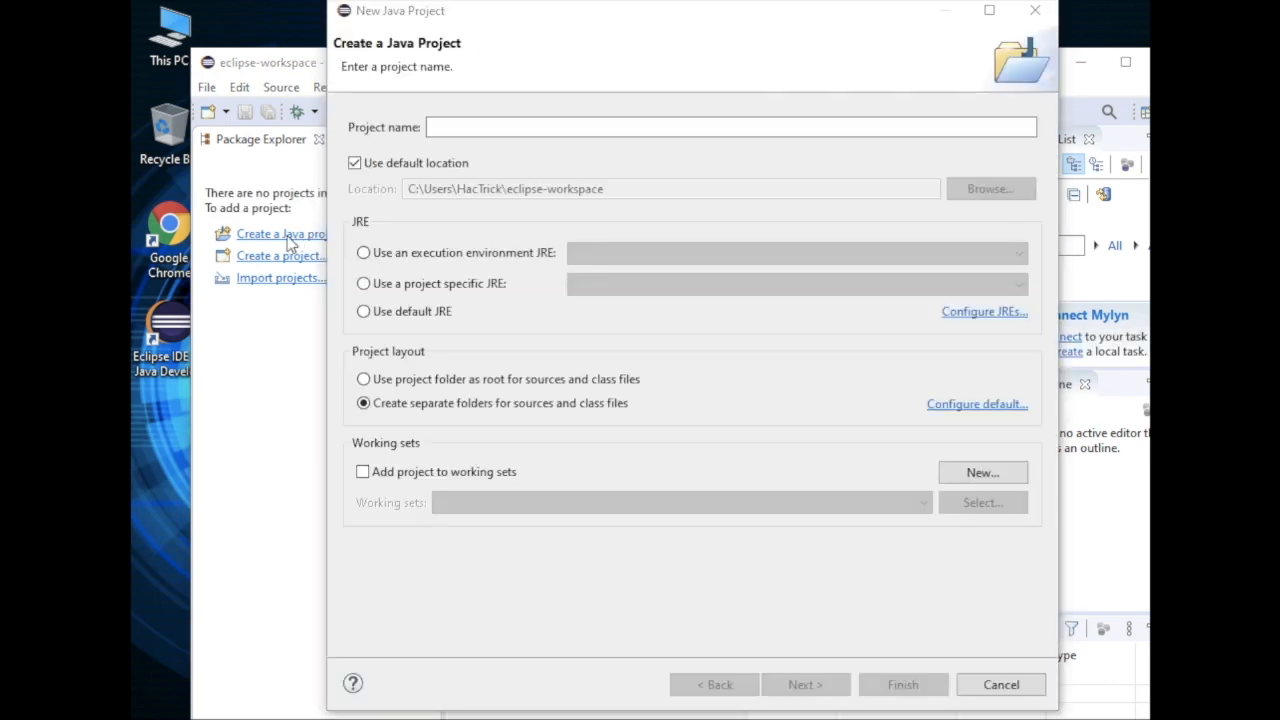
type("N")
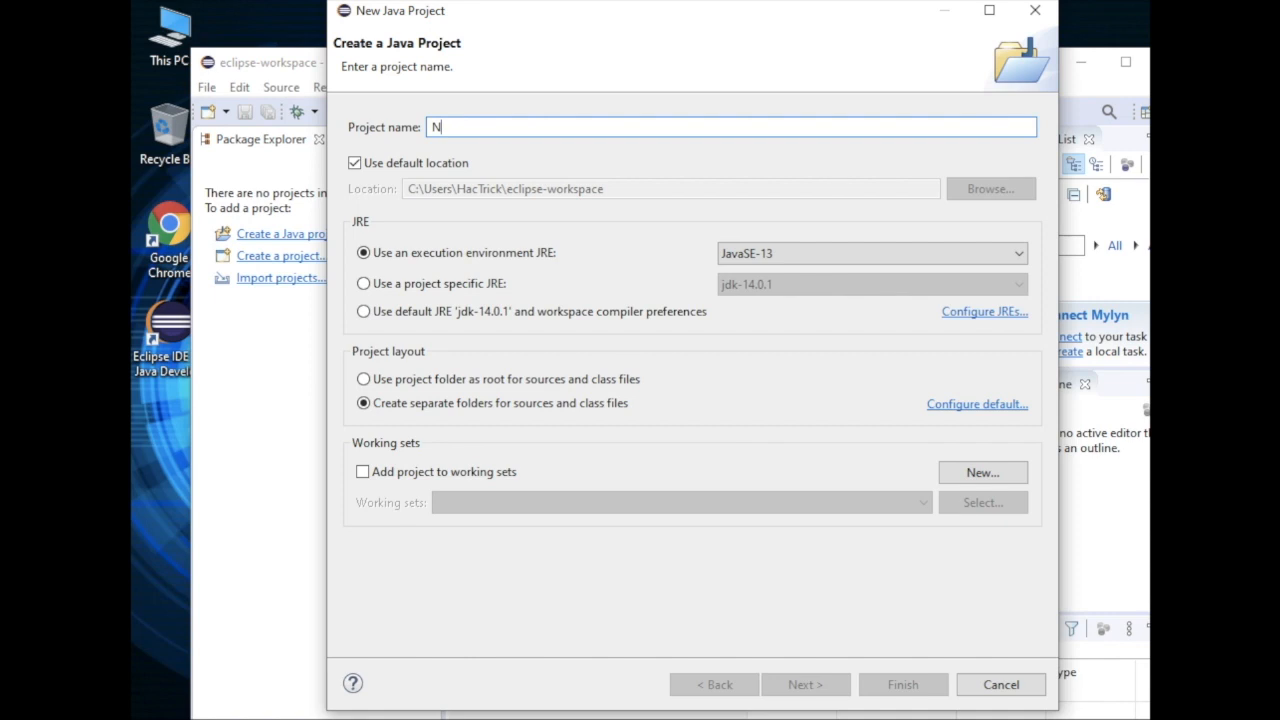
type("ew P")
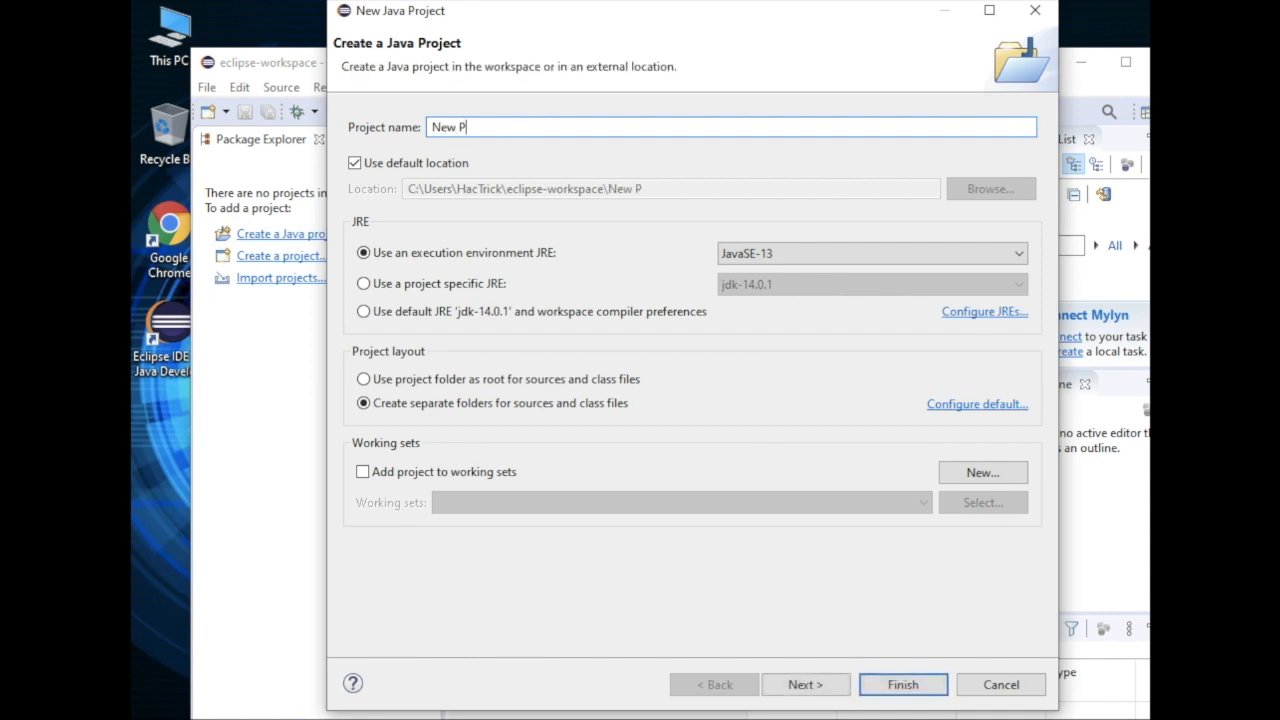
type("roject")
left_click(440, 284)
left_click(806, 685)
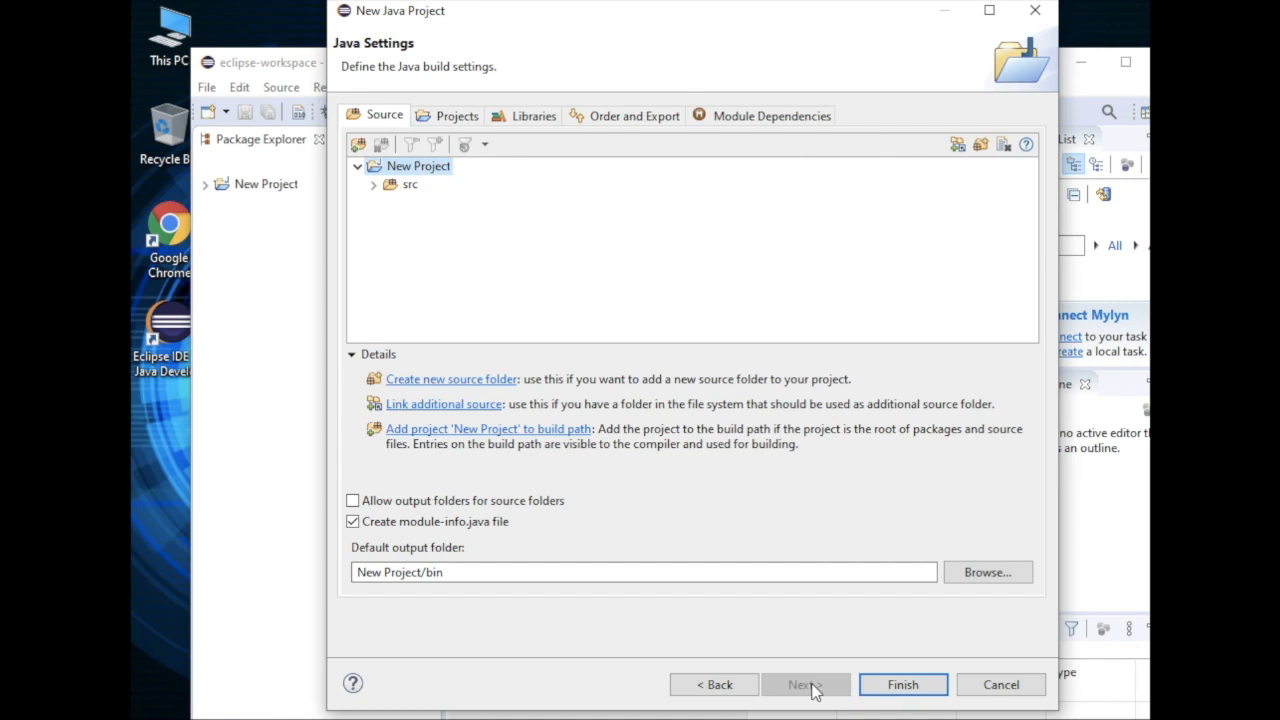
left_click(903, 685)
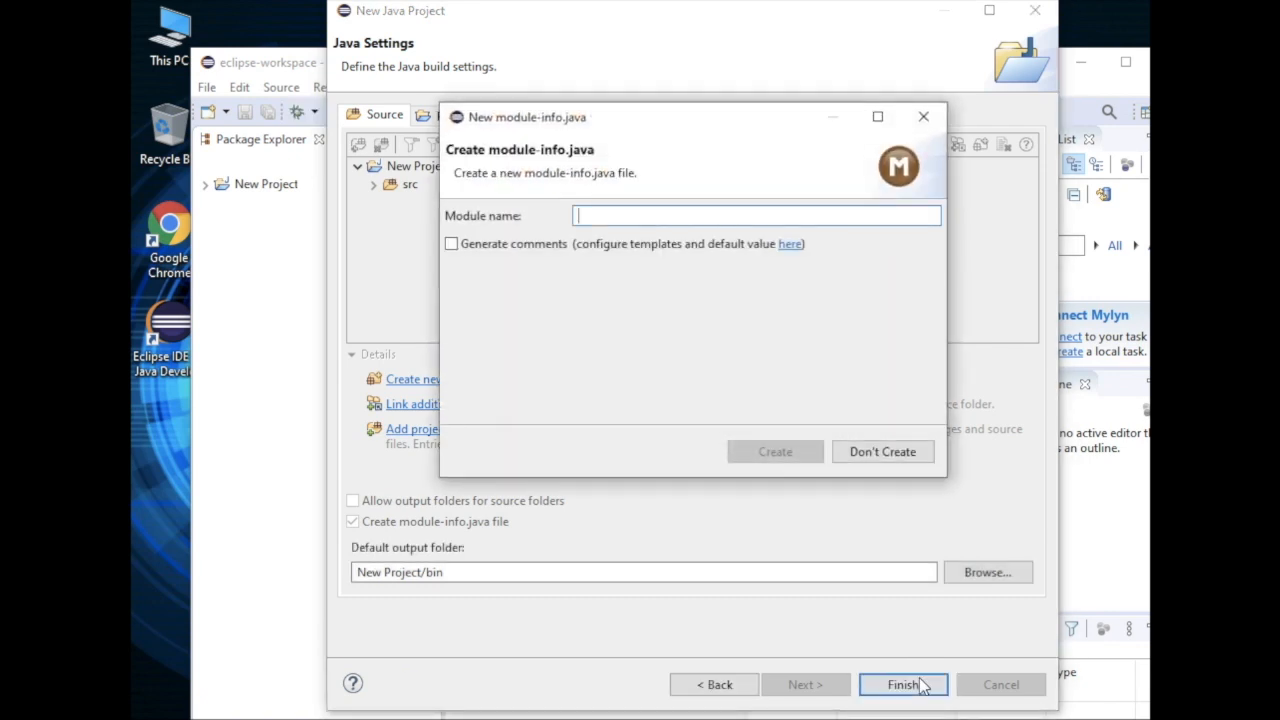
left_click(889, 452)
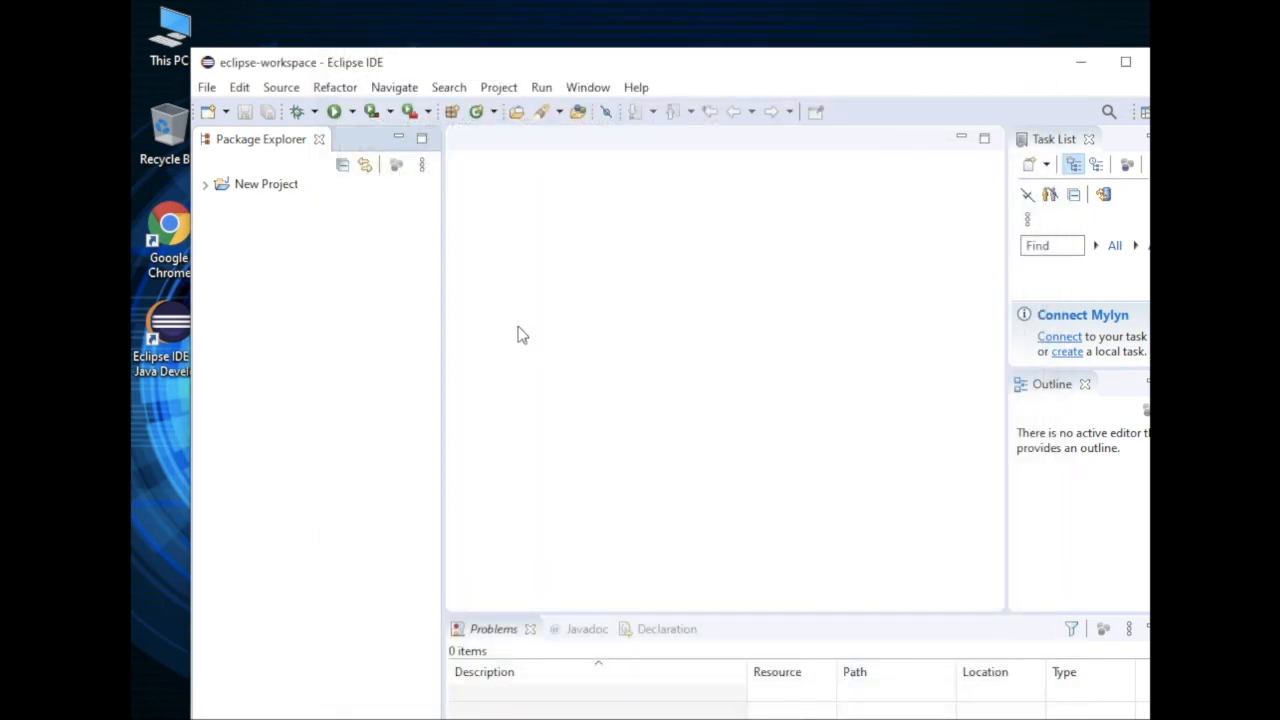
Start a new class in New Project's src folder with package New and a public static void main method stub
left_click(204, 184)
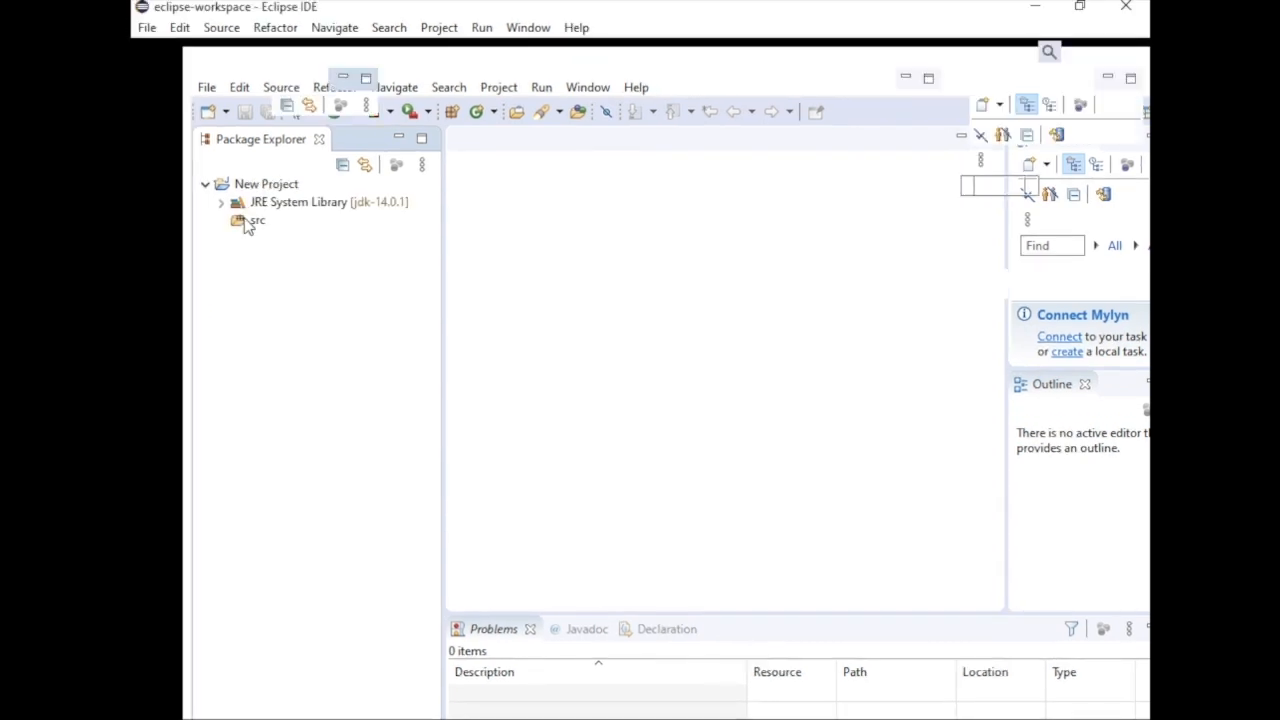
left_click(196, 162)
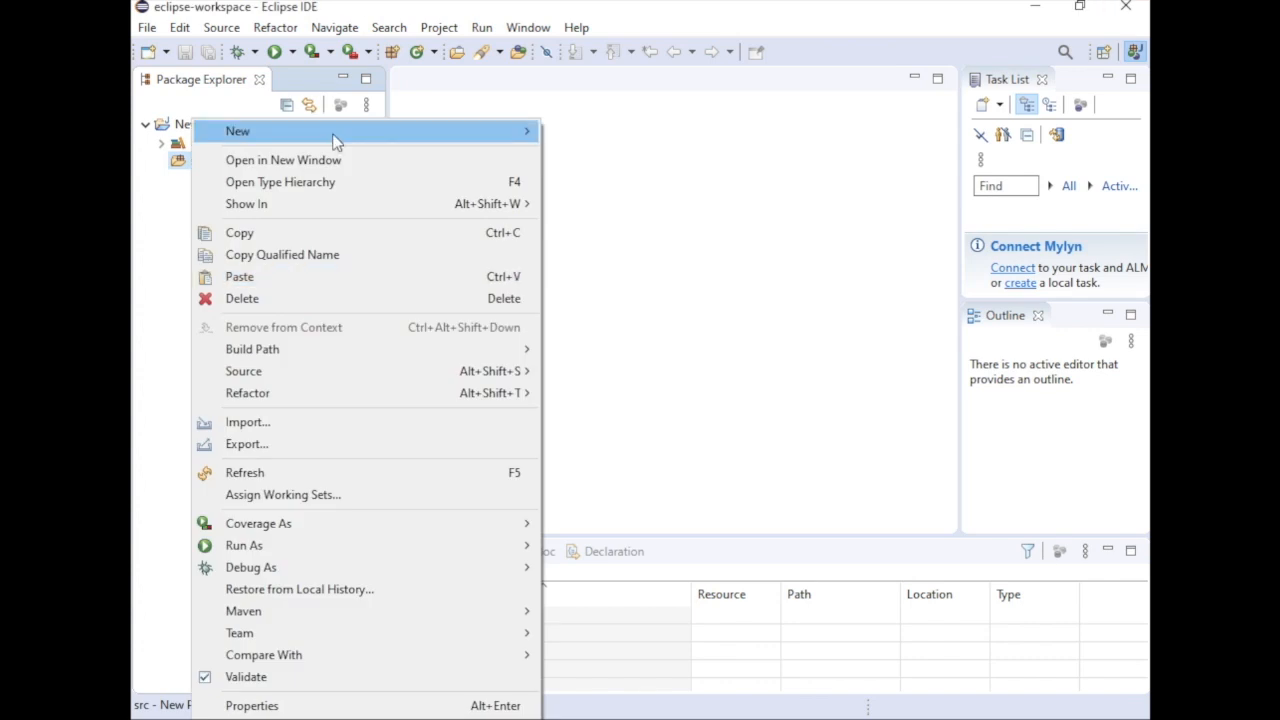
mouse_move(336, 141)
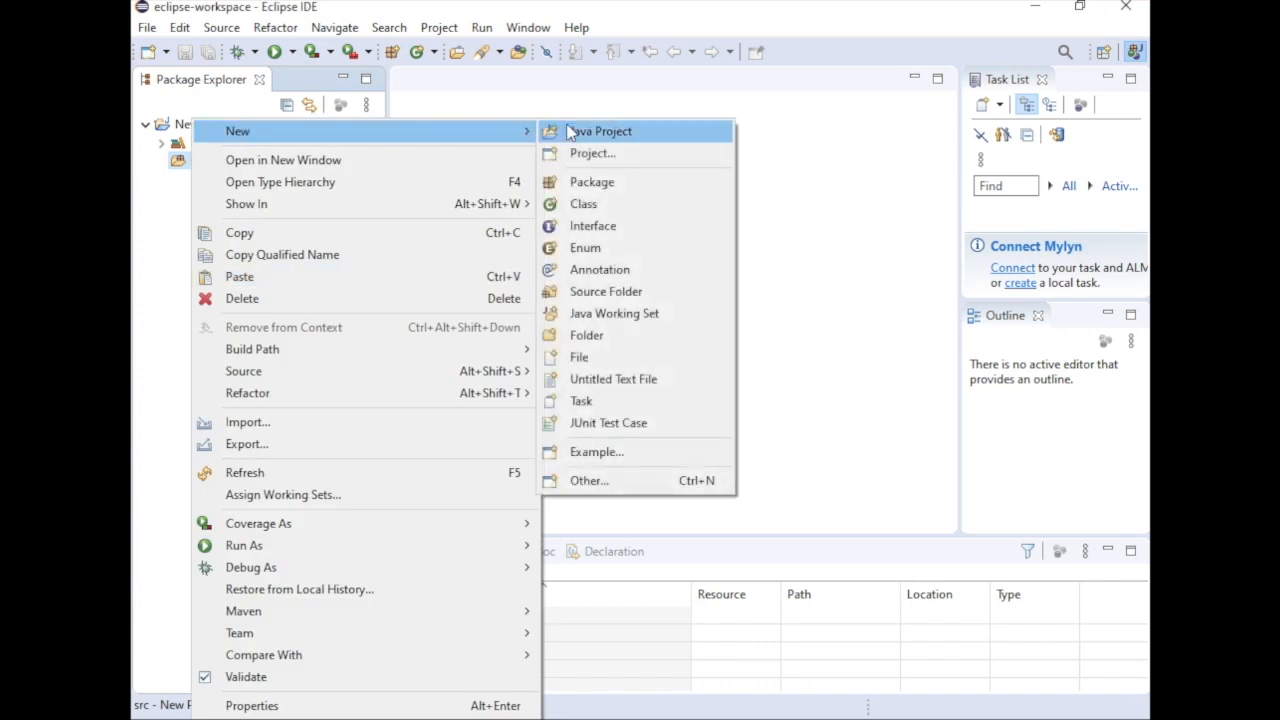
left_click(608, 204)
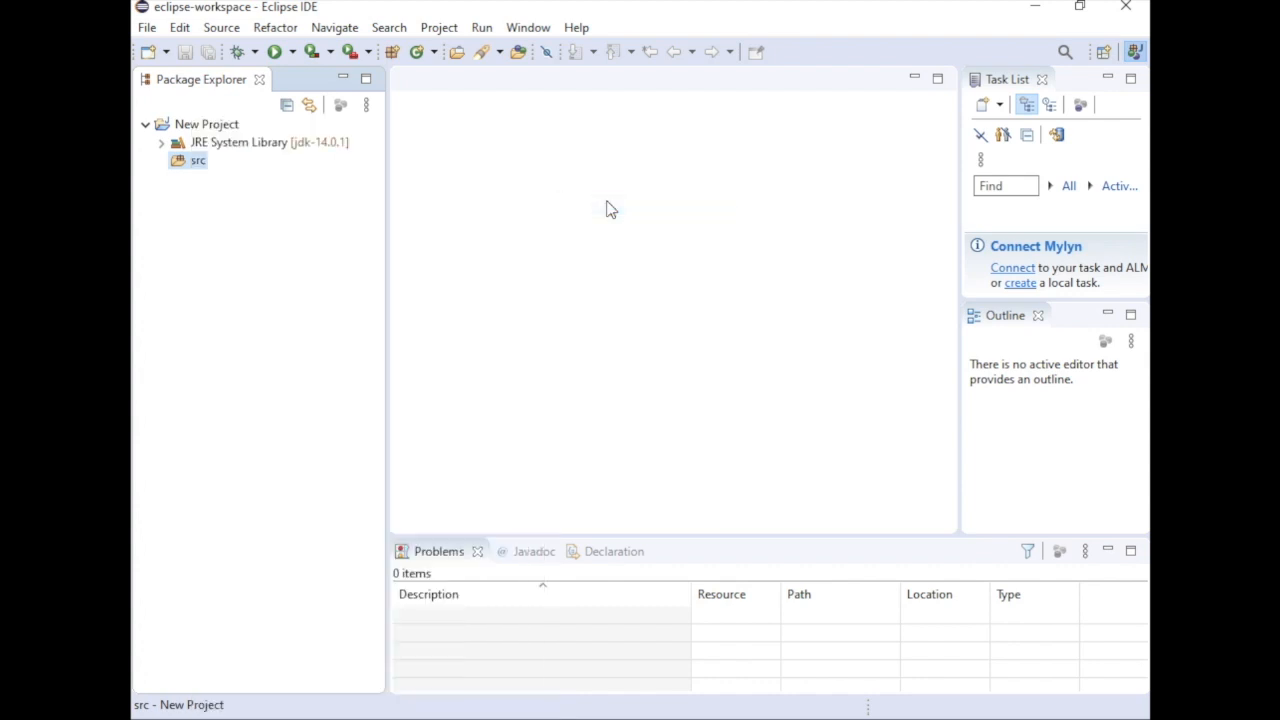
left_click(574, 147)
type("New")
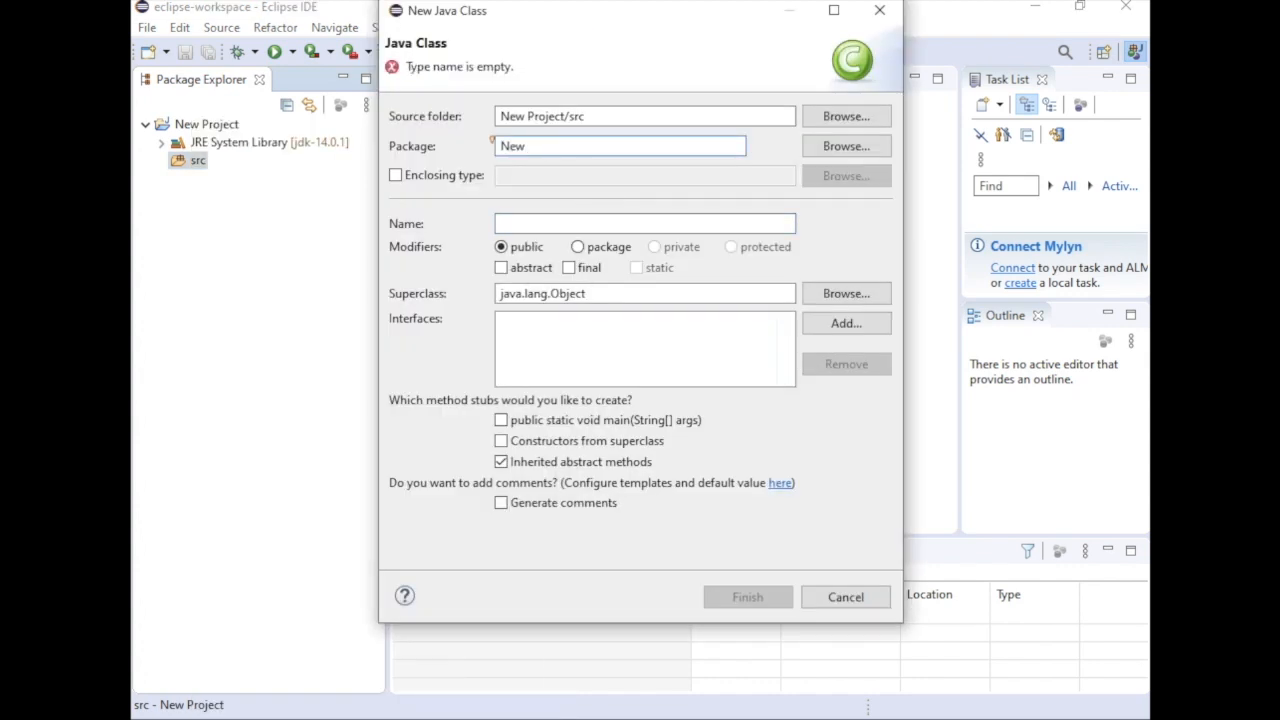
left_click(500, 420)
Name the class javaFile, change its package to newp and create the class
left_click(558, 224)
type("Java")
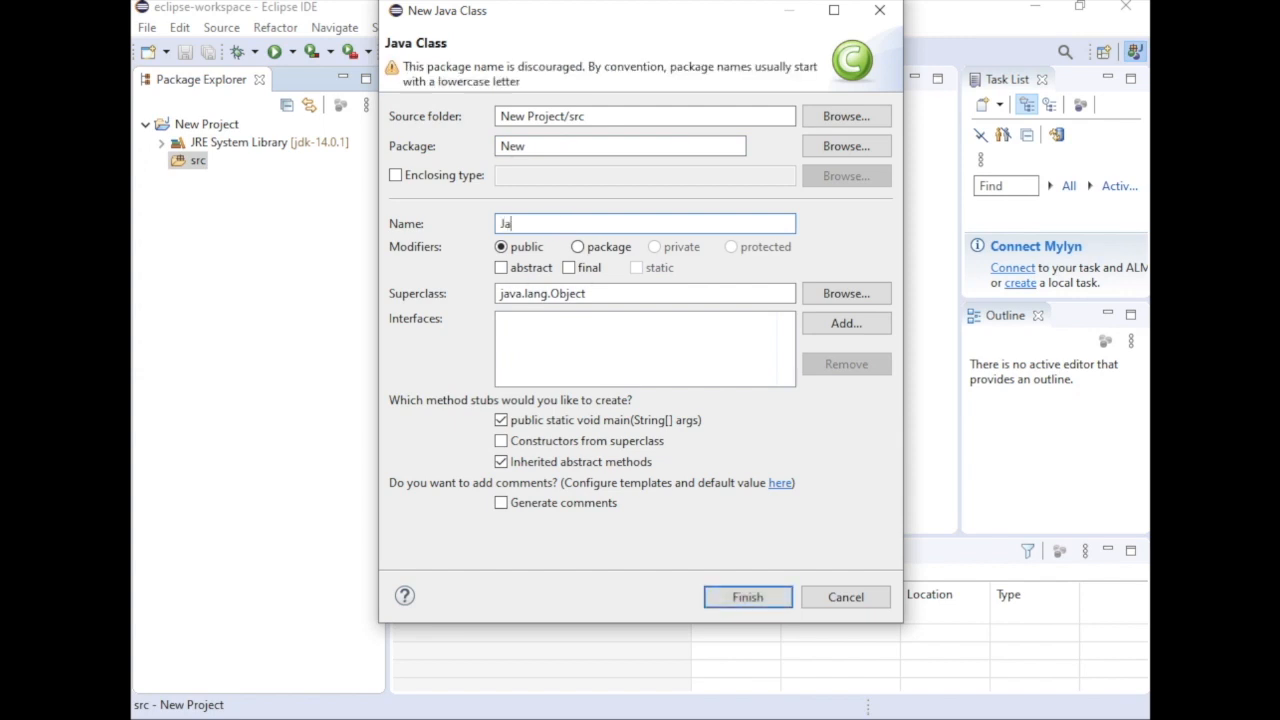
type("File")
left_click(503, 226)
key("Delete")
type("j")
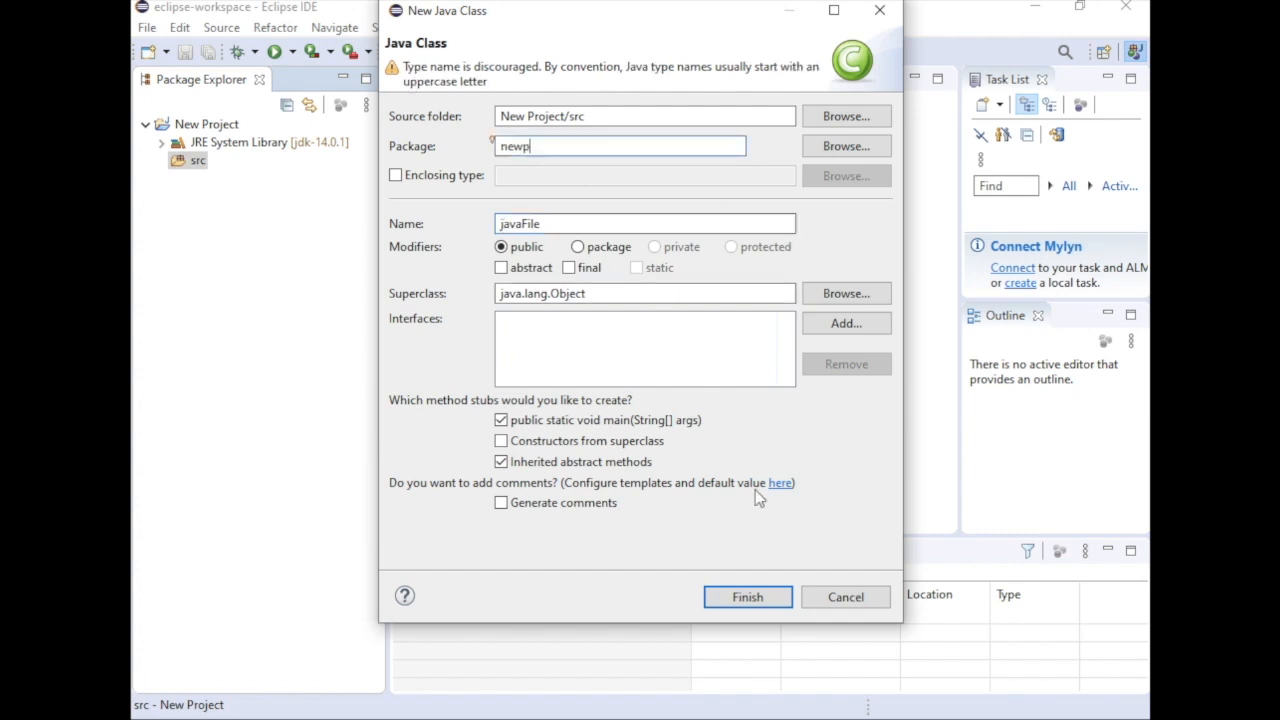
left_click(745, 598)
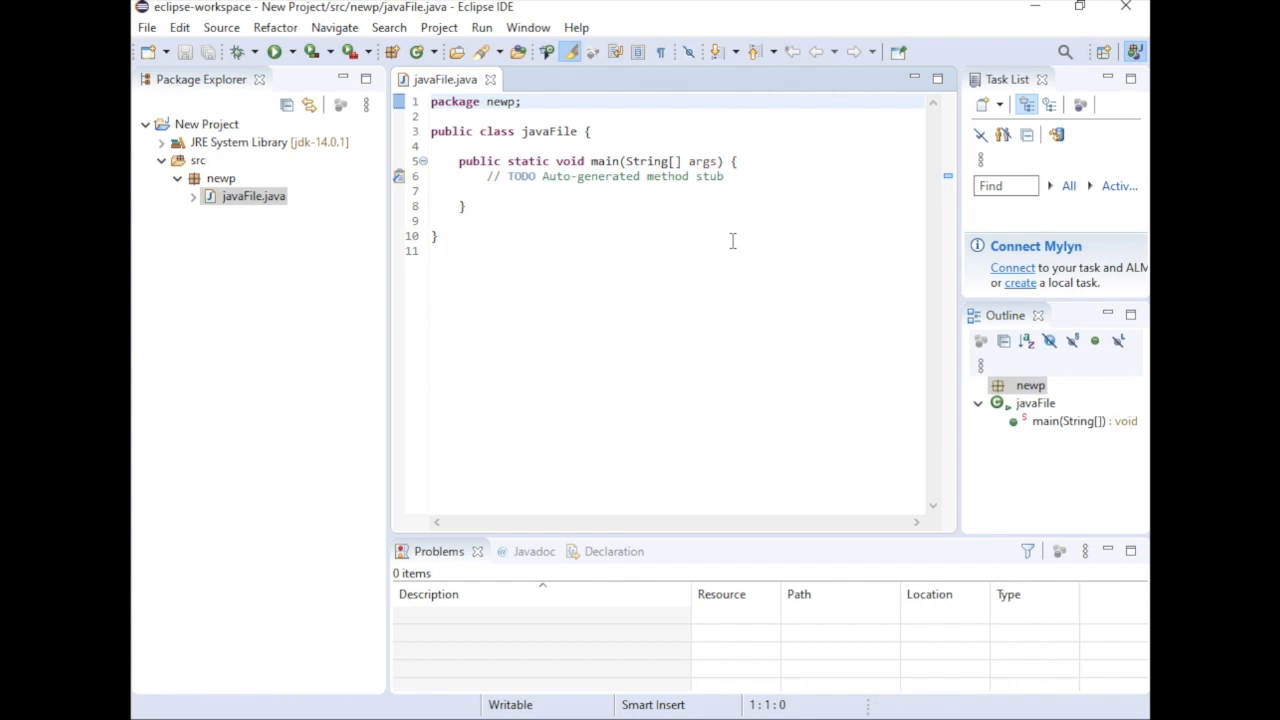
Add the statement System.out.println("Hello, This is HacTrick"); inside the main method, below the TODO comment
left_click(669, 191)
key("Tab")
key("Tab")
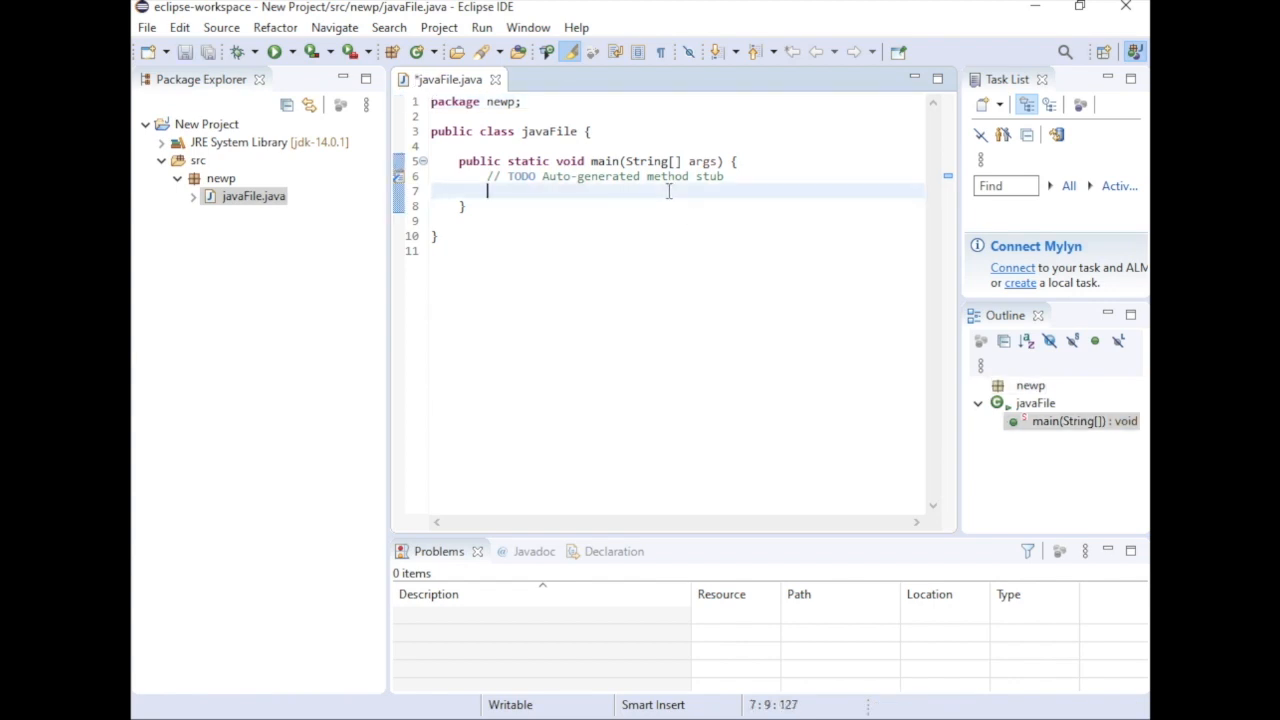
type("Syste")
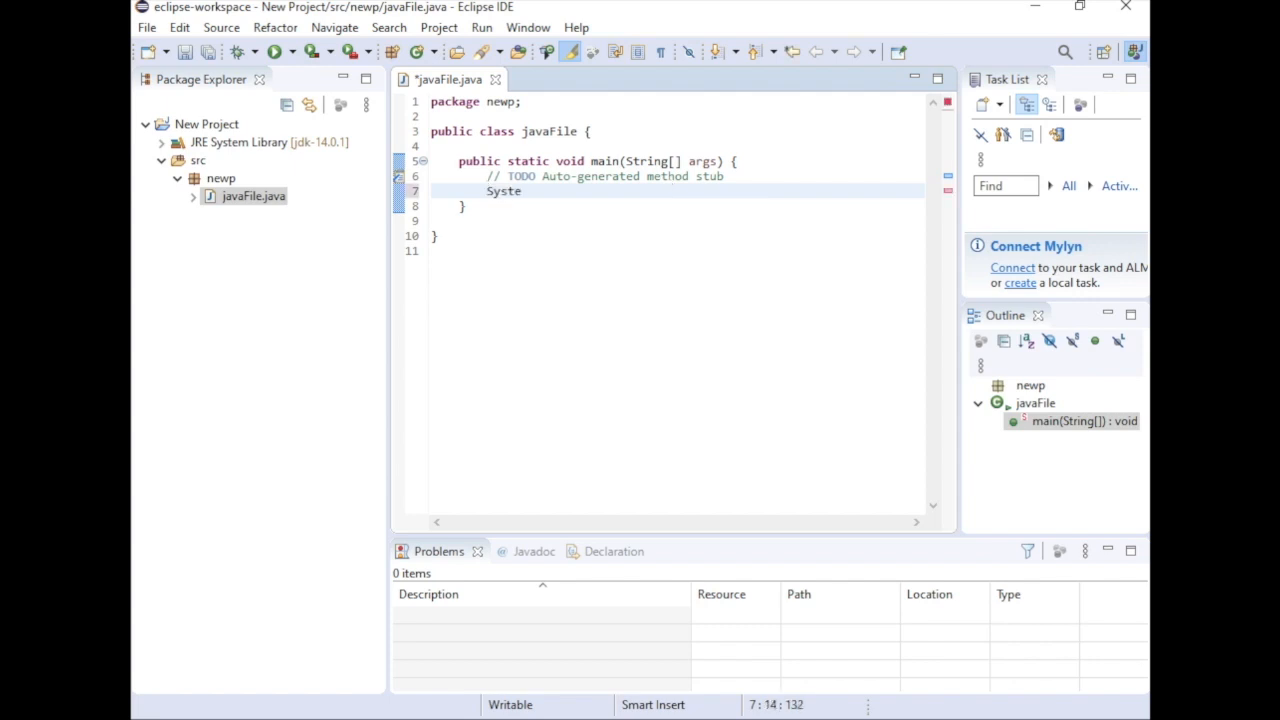
type("m")
key("BackSpace")
type(".")
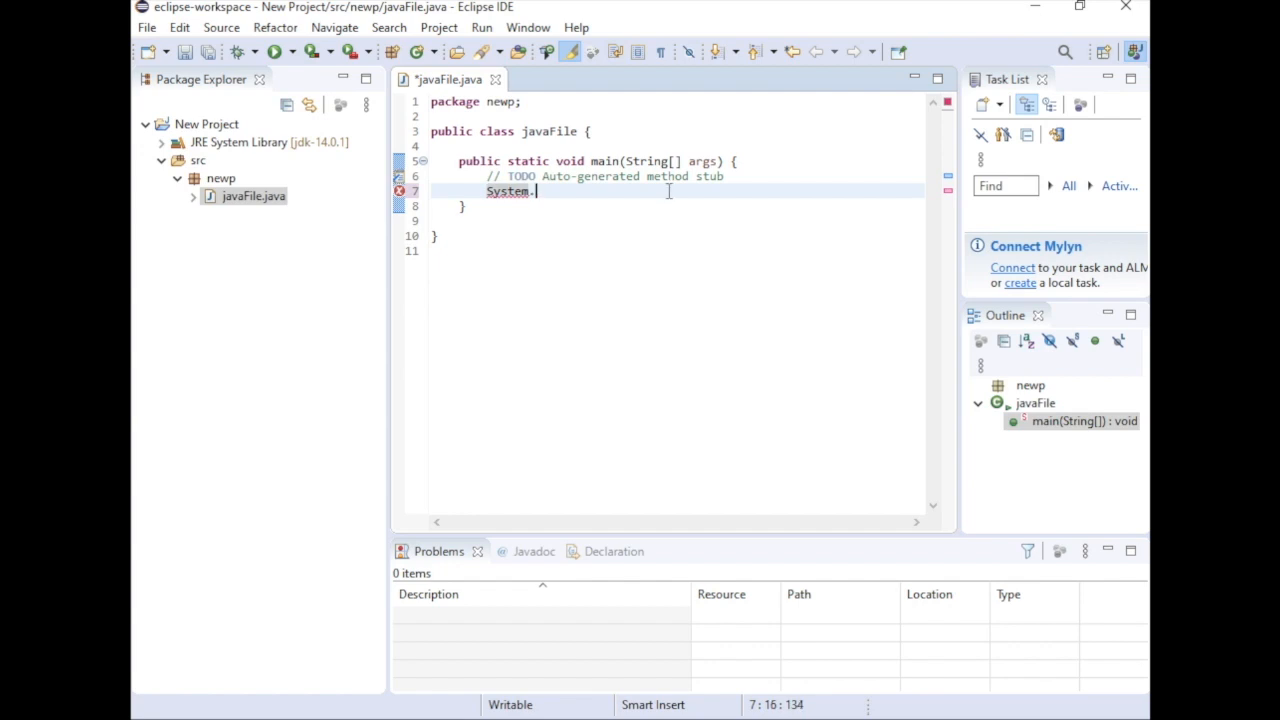
type("out")
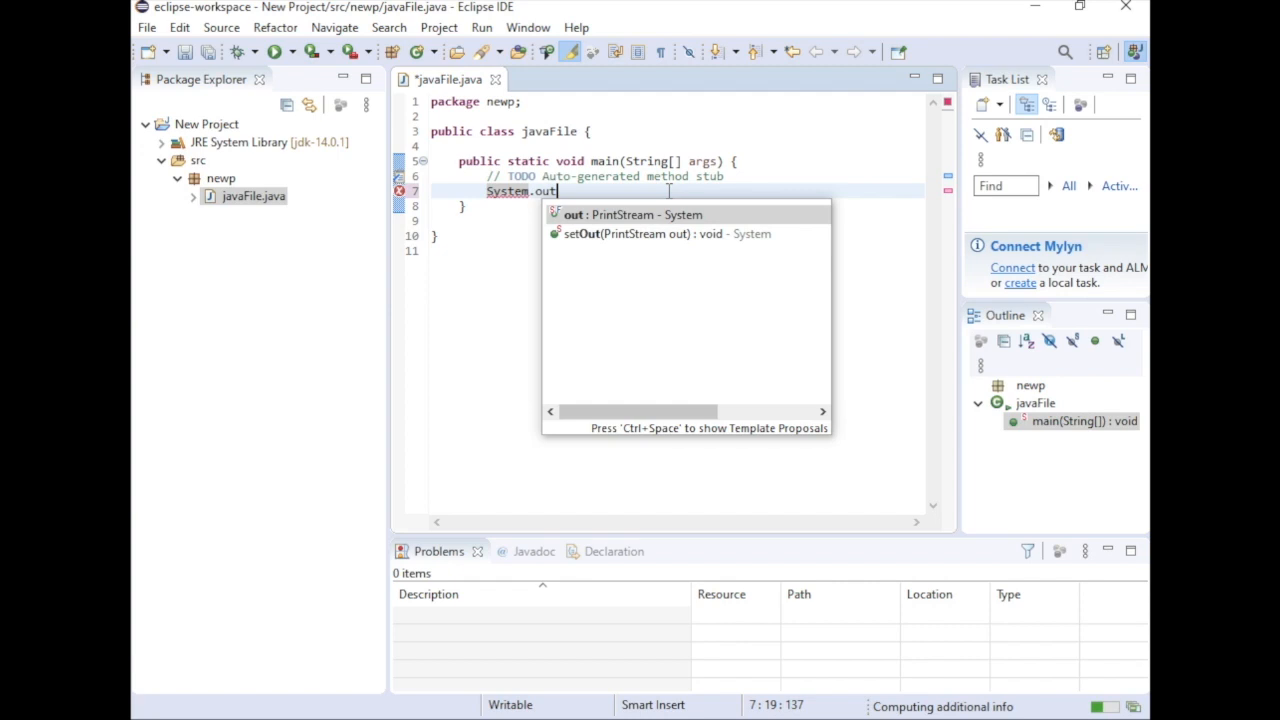
type(".prin")
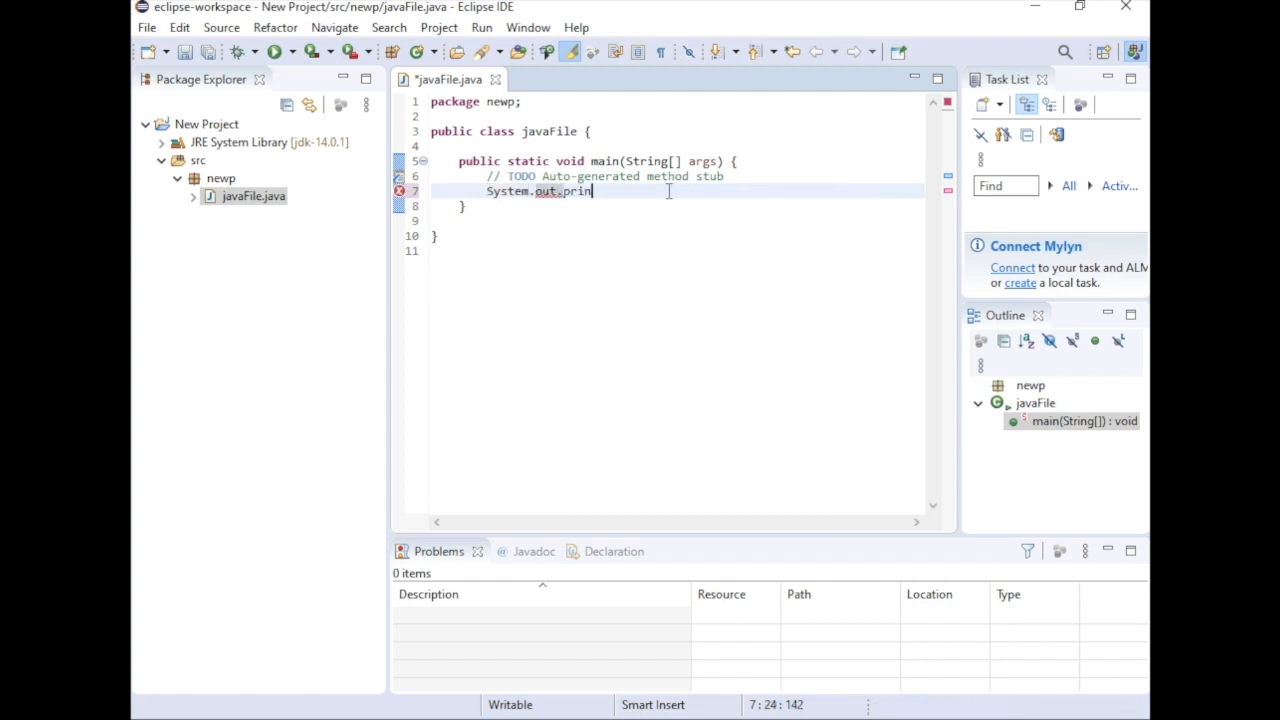
type("tln")
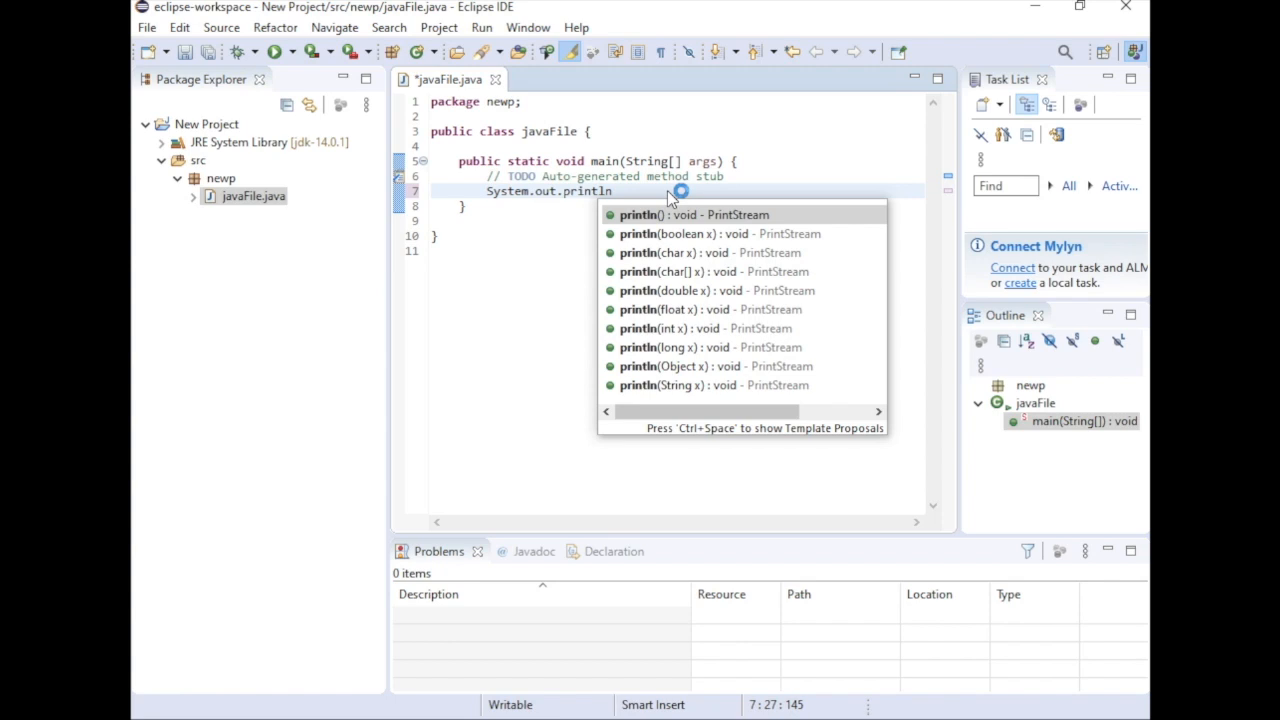
type("(")
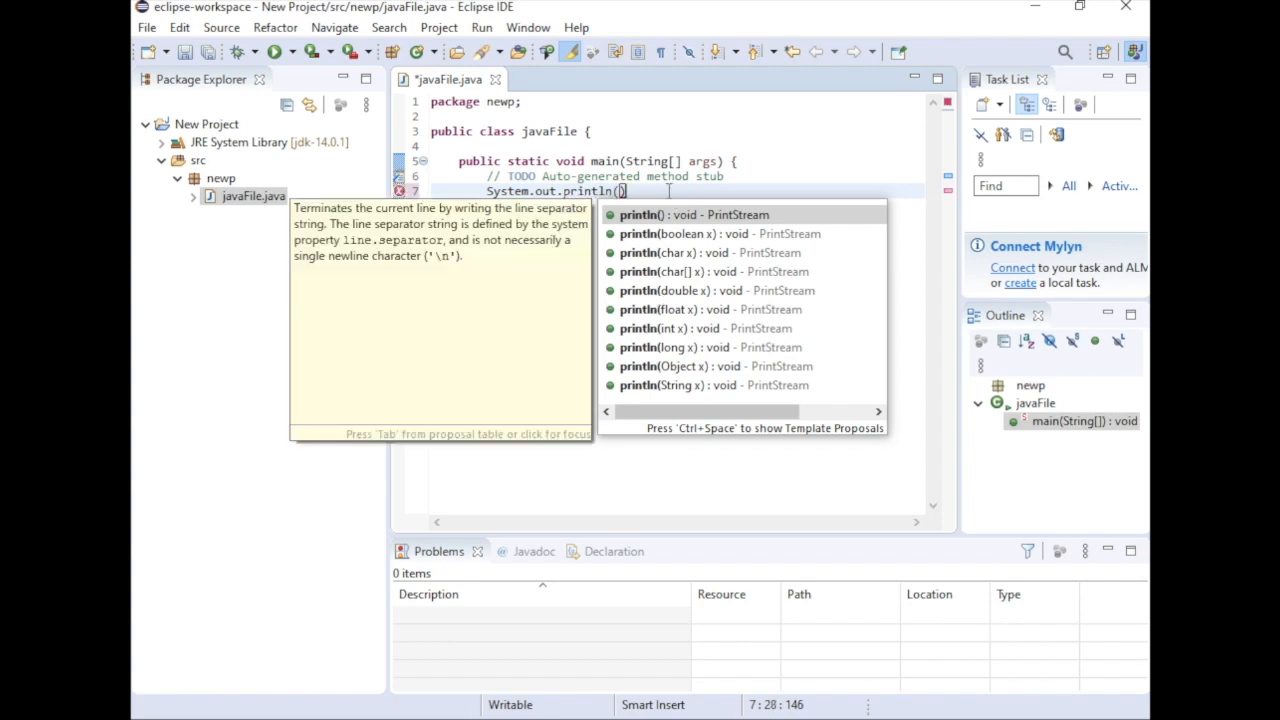
type("\"Hello, This is ")
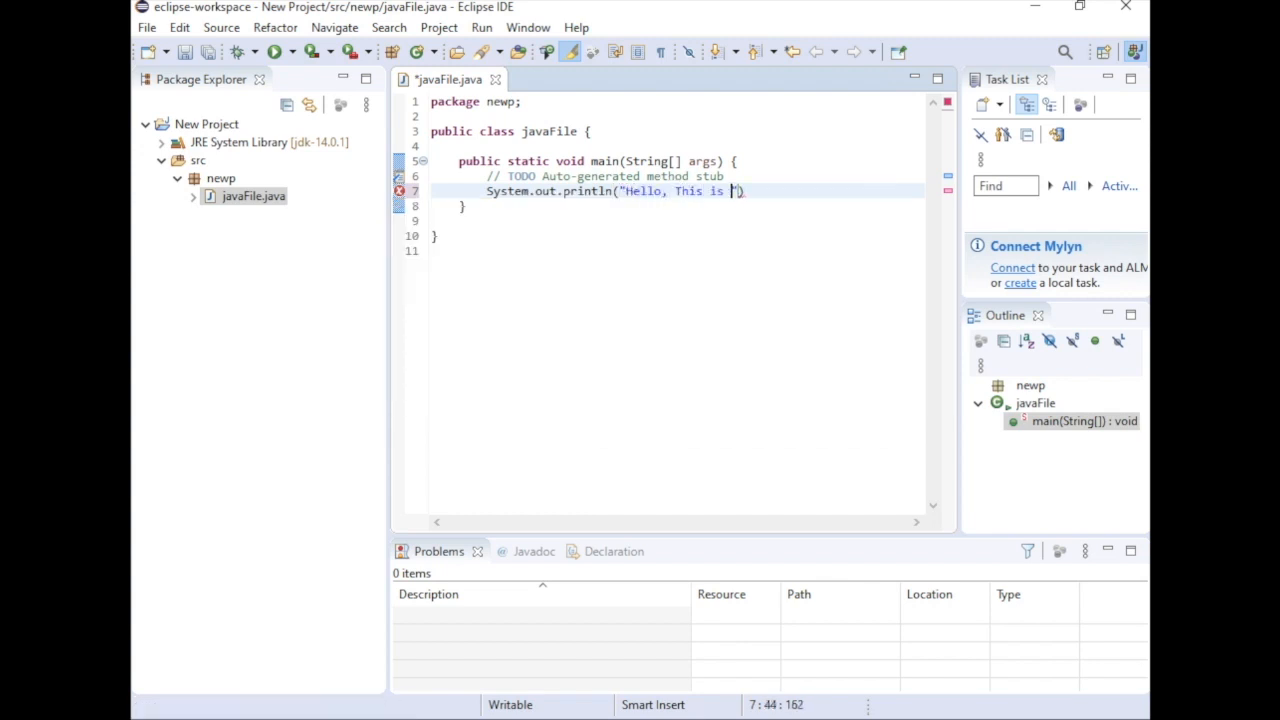
type("HacTrick")
key("Right")
key("Right")
type(";")
Add a second print statement, System.out.println("We are here");, on a new line using the sysout template
key("Return")
type("sysout")
key("ctrl+space")
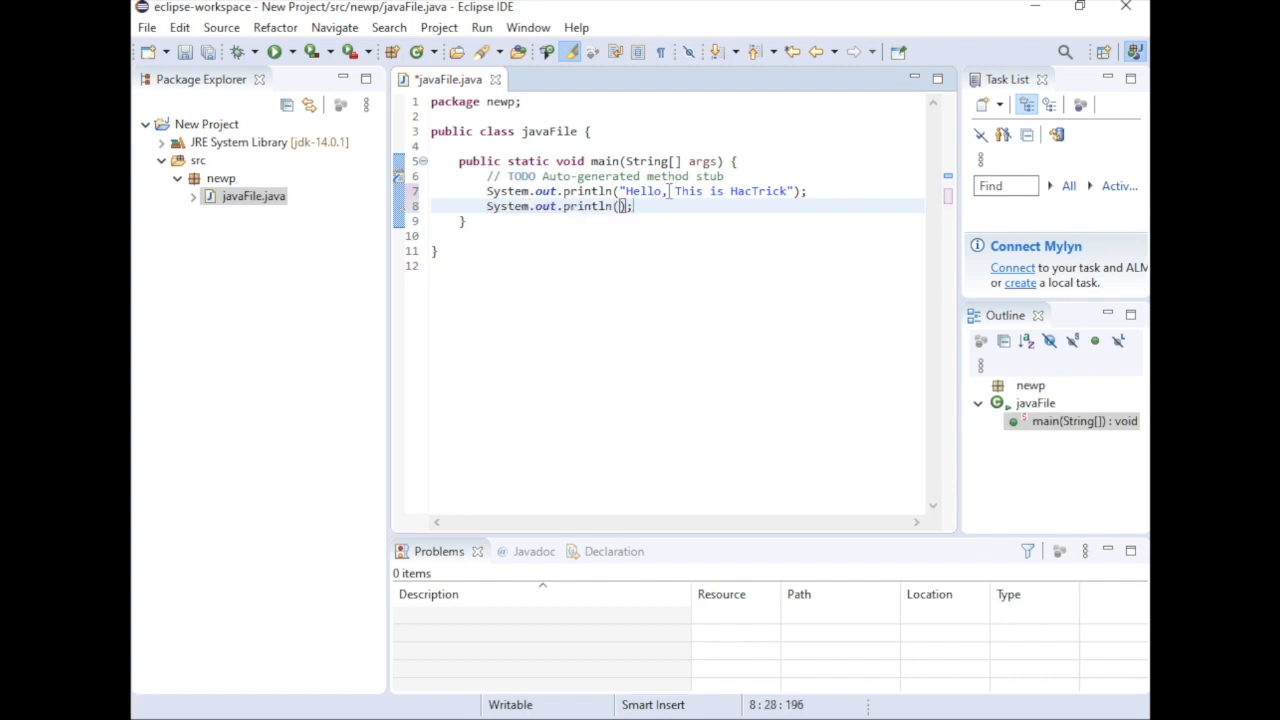
type("\"We are here\"")
key("Down")
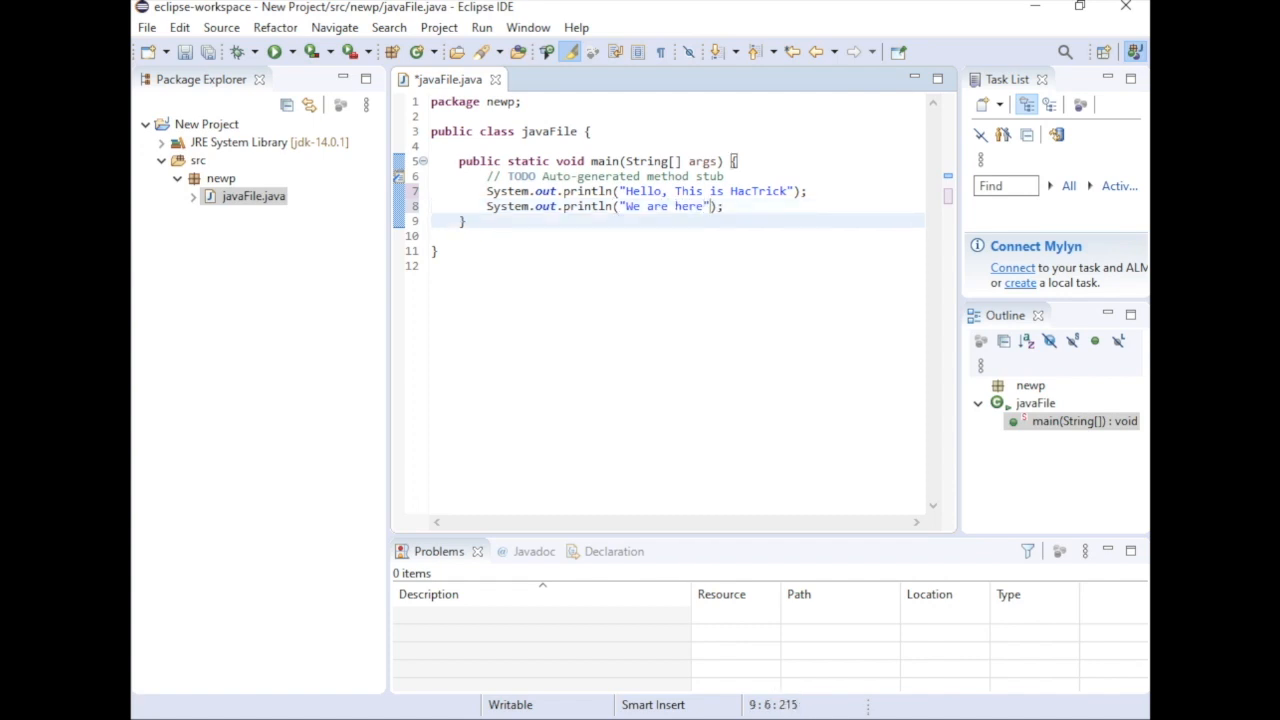
Run the javaFile program, saving javaFile.java as part of the launch
left_click(279, 51)
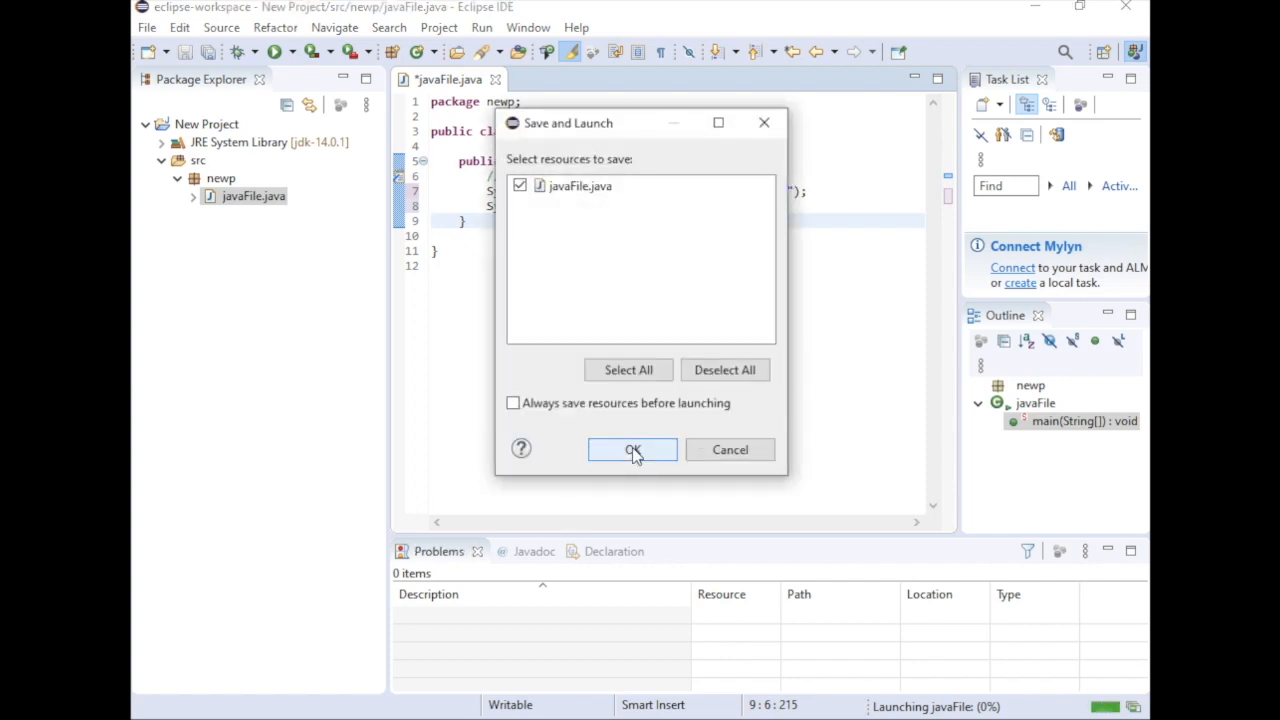
left_click(591, 192)
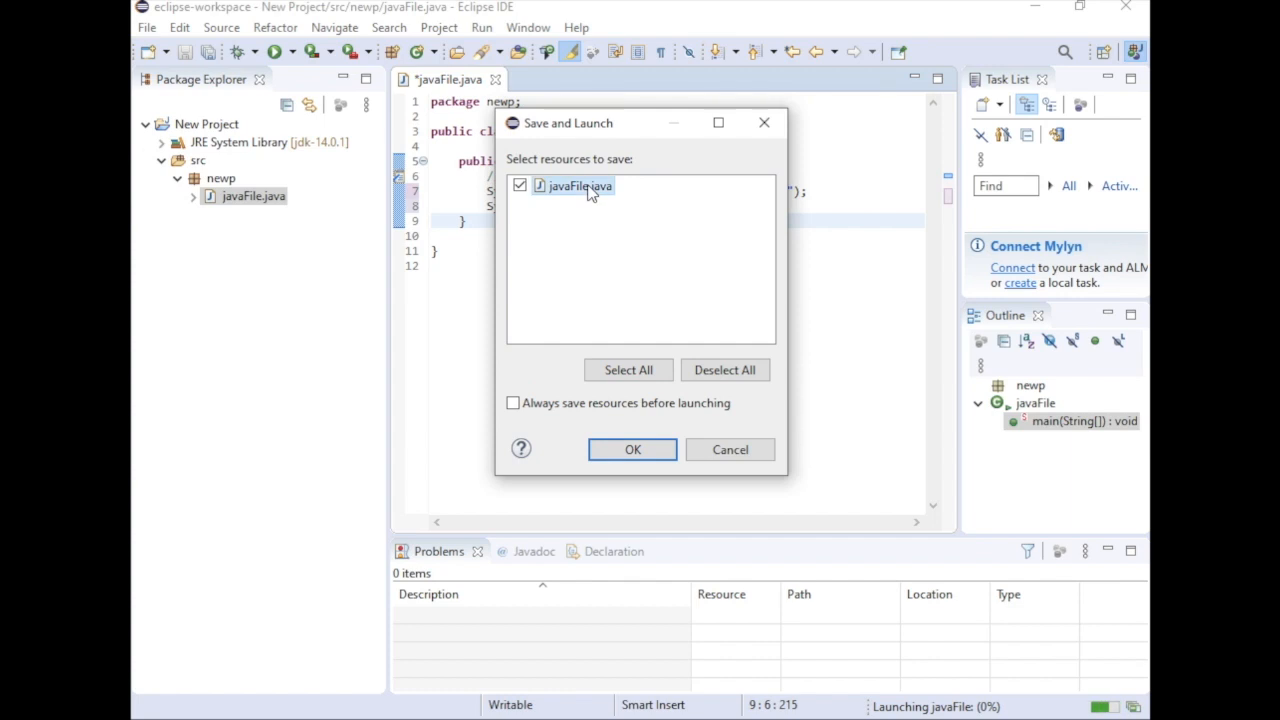
left_click(634, 449)
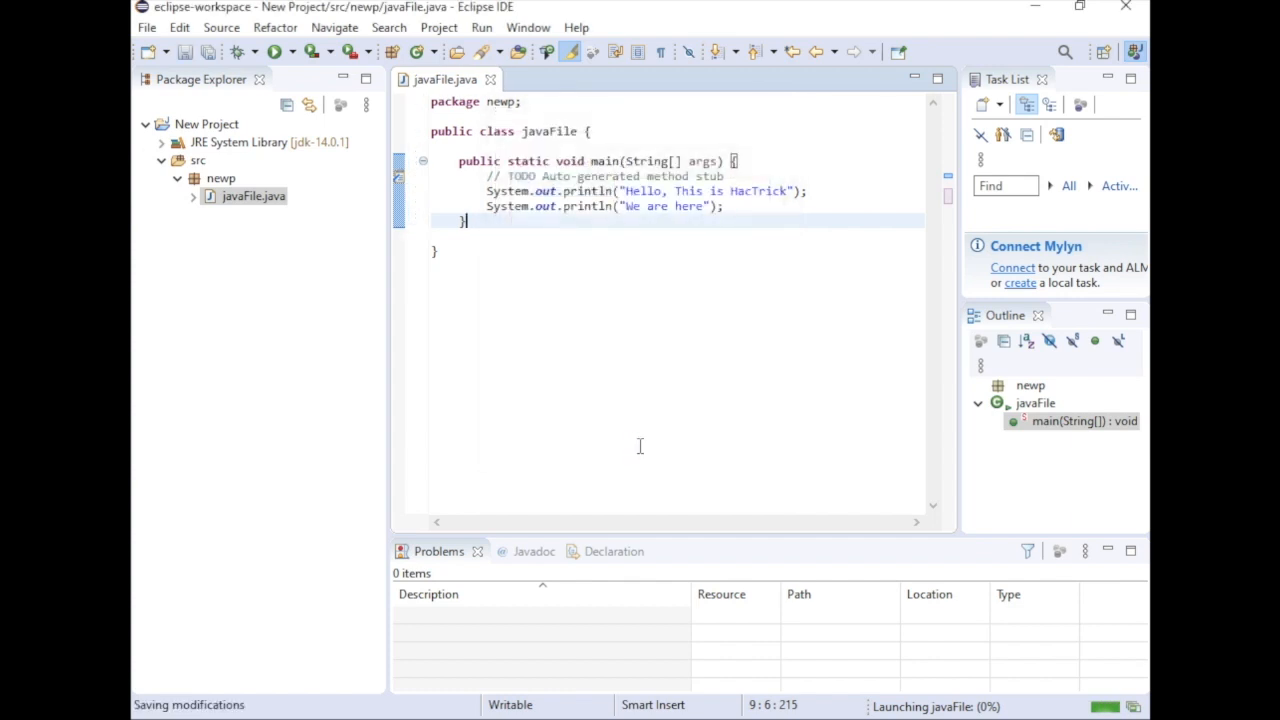
left_click(527, 283)
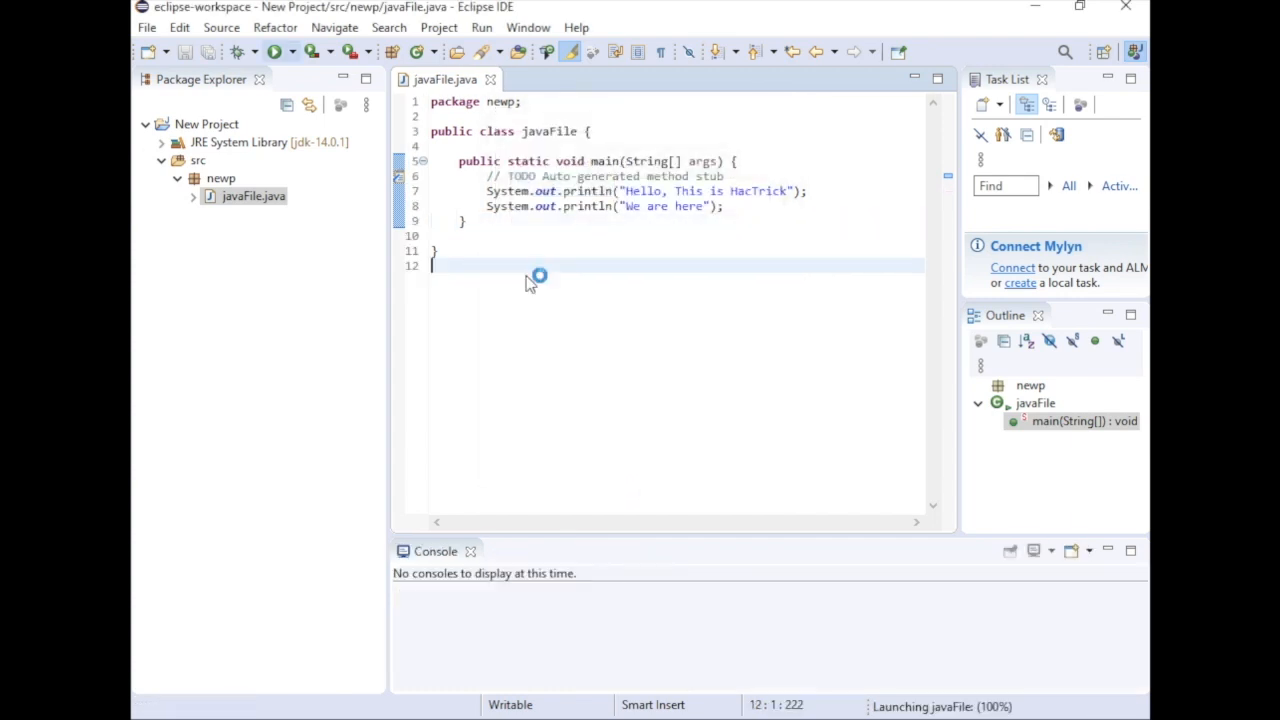